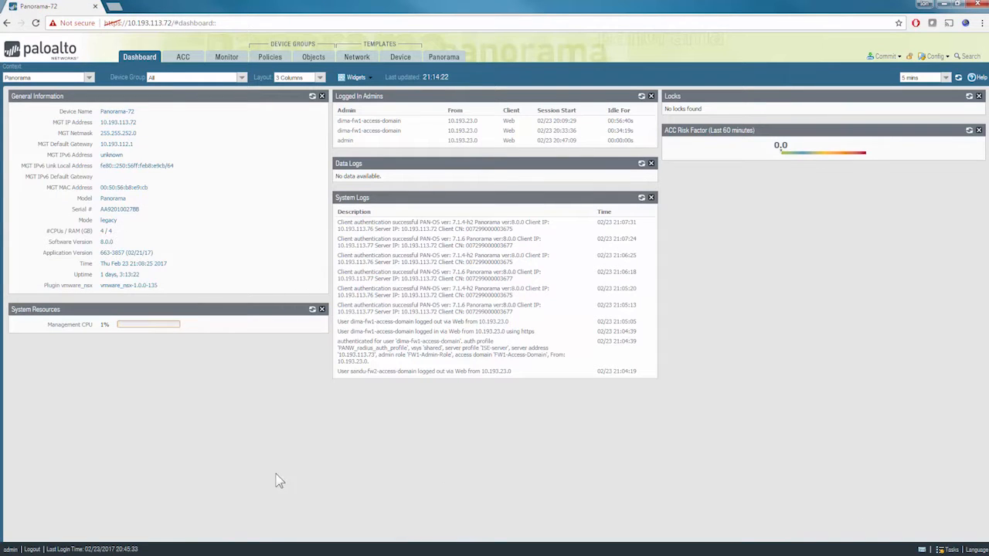
Review the managed devices and the administrator accounts configured in Panorama
click(449, 60)
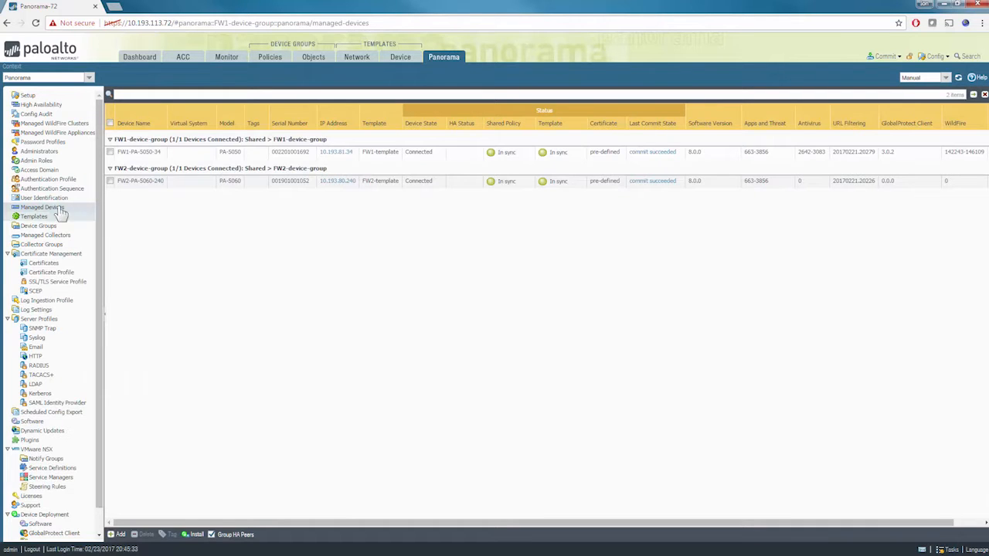
click(46, 153)
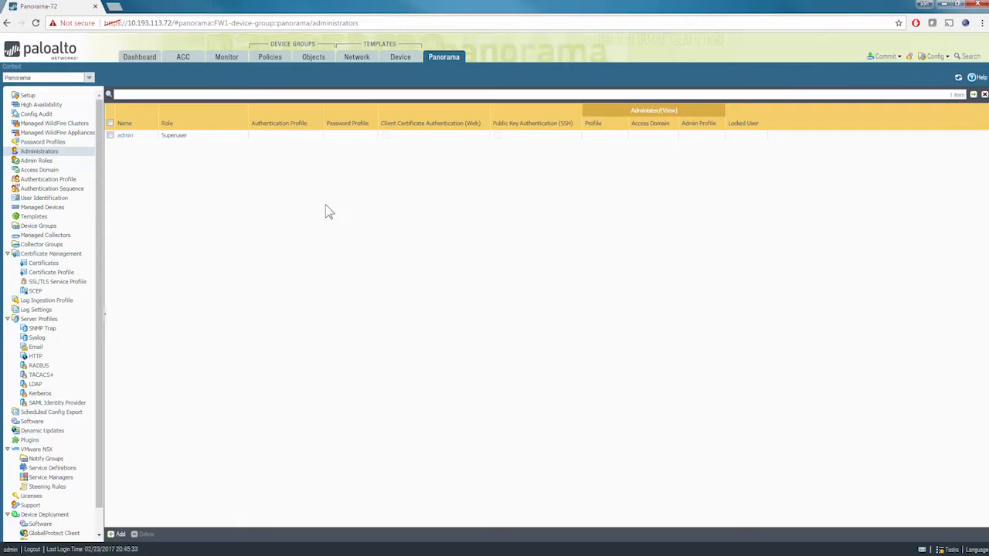
Review the security post rules of FW1-device-group and FW2-device-group, and view the blank security policy rule form without saving it
click(278, 60)
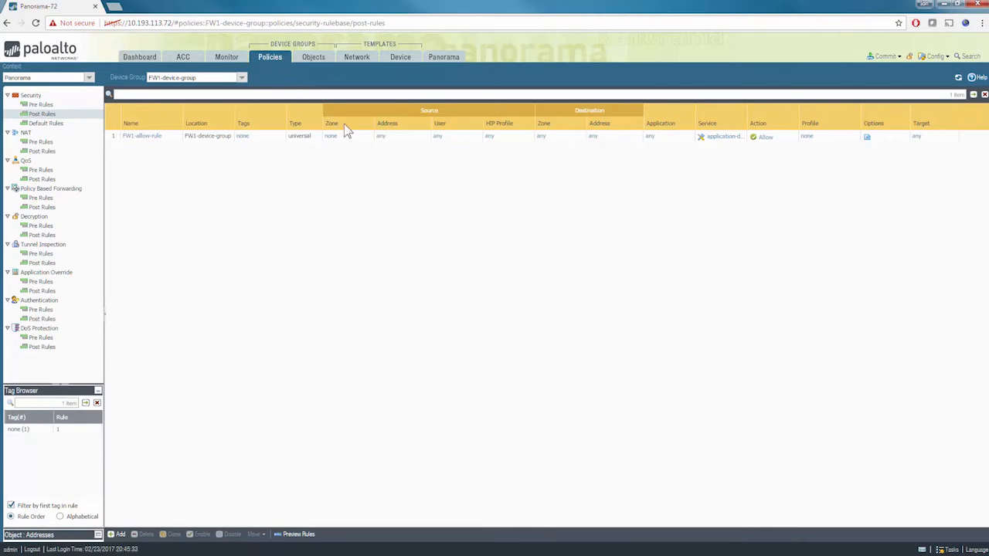
click(241, 78)
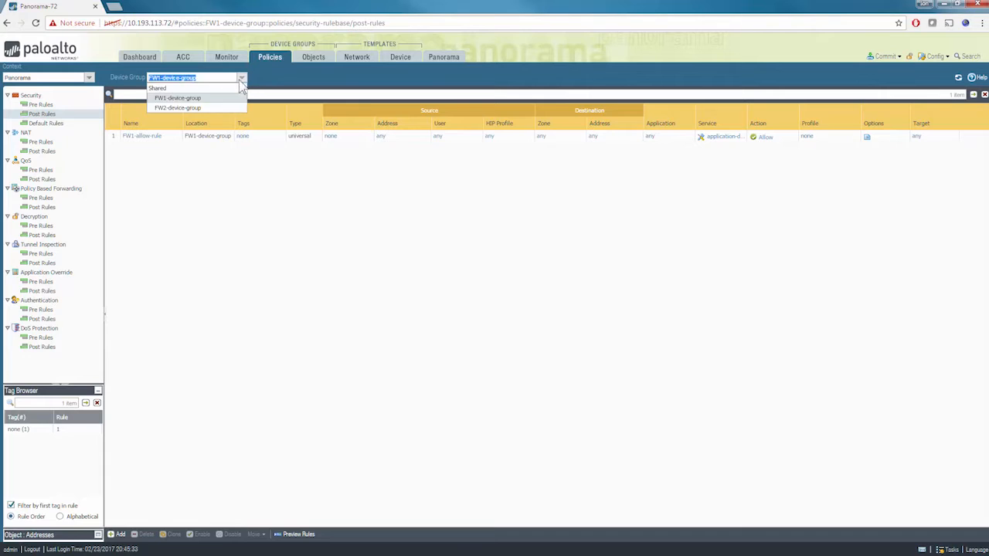
click(210, 112)
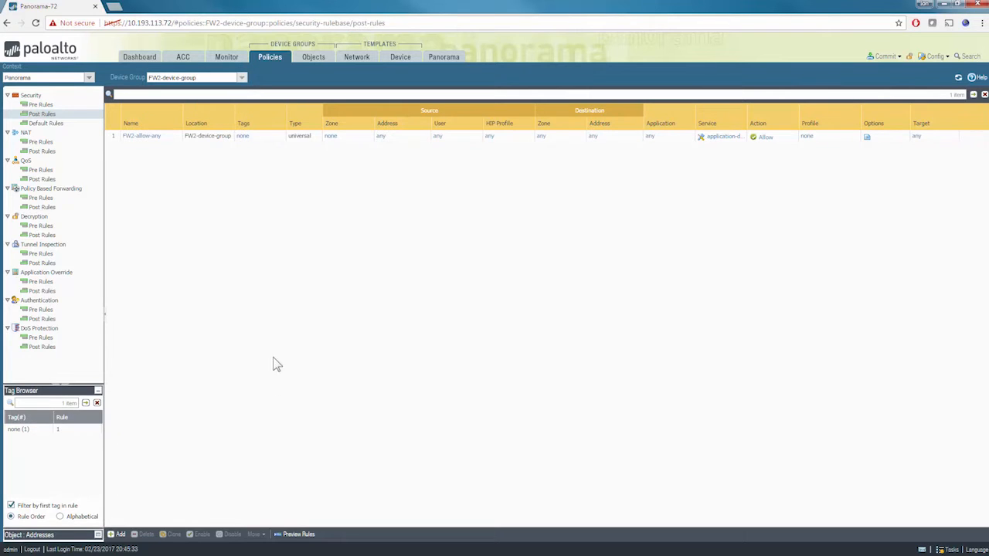
click(117, 534)
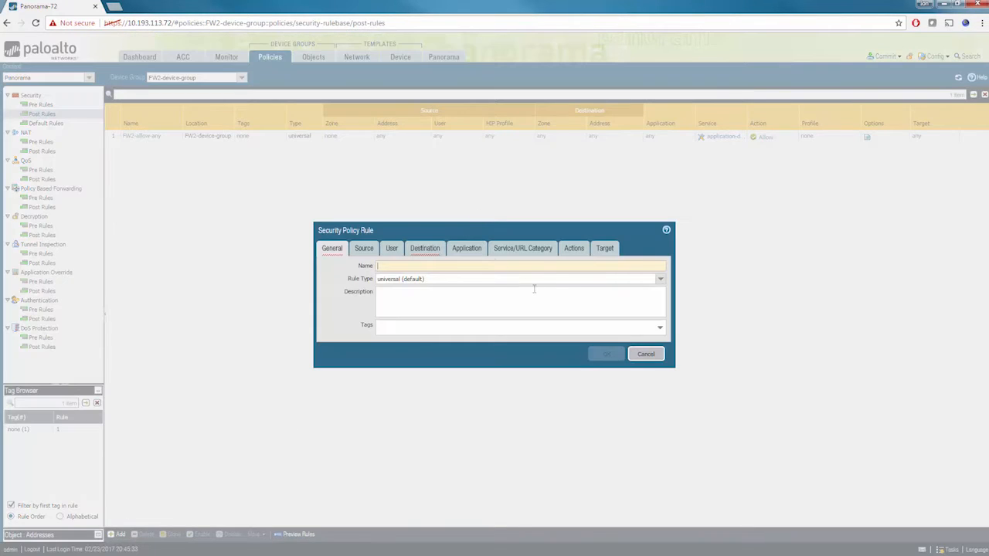
click(651, 359)
Inspect FW1-PA-5050-34 and FW2-PA-5060-240 among the managed devices, and return to the dashboard
click(139, 58)
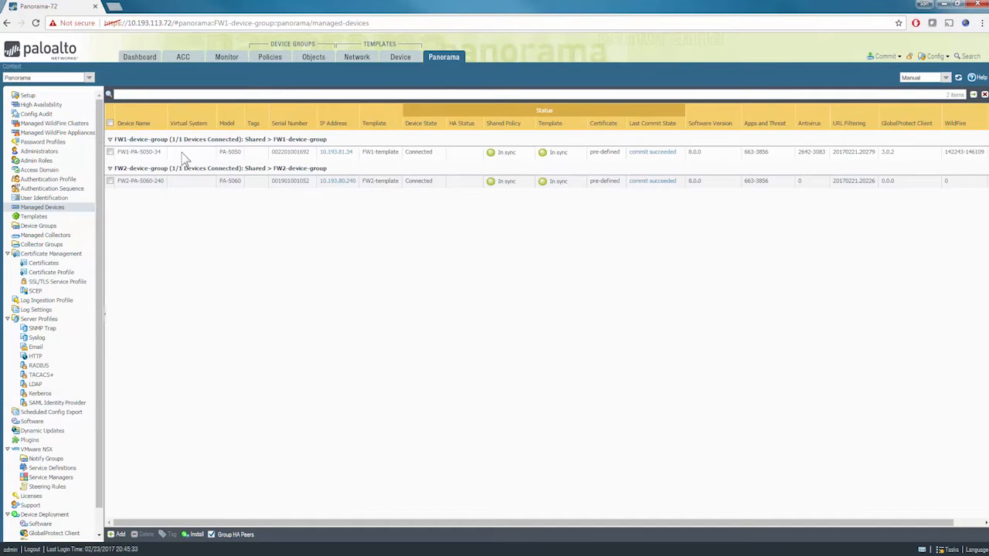
click(183, 155)
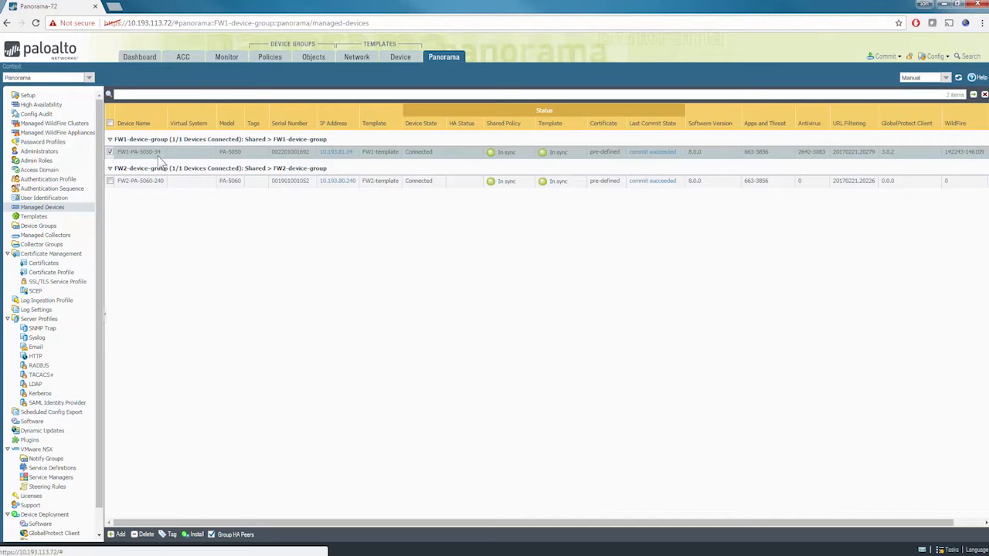
click(177, 182)
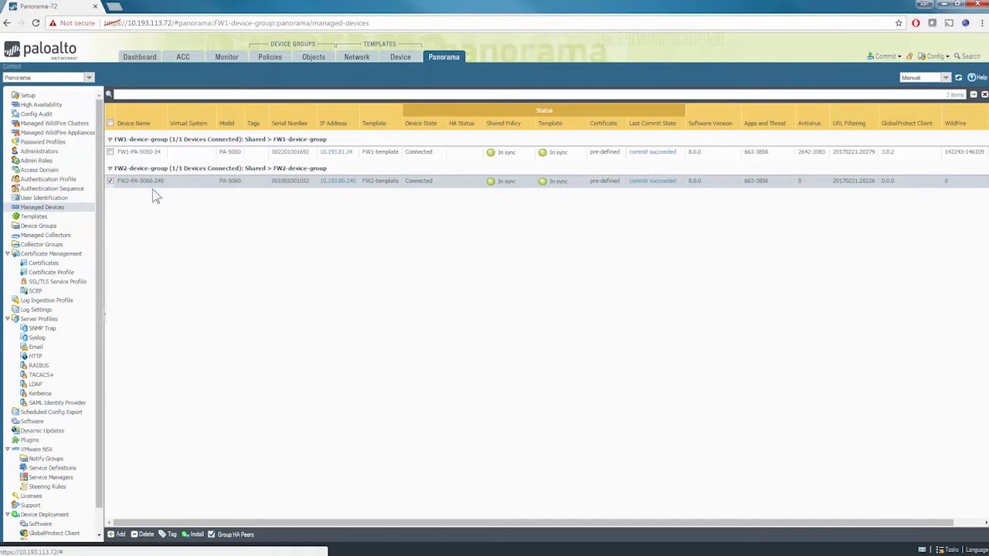
click(138, 57)
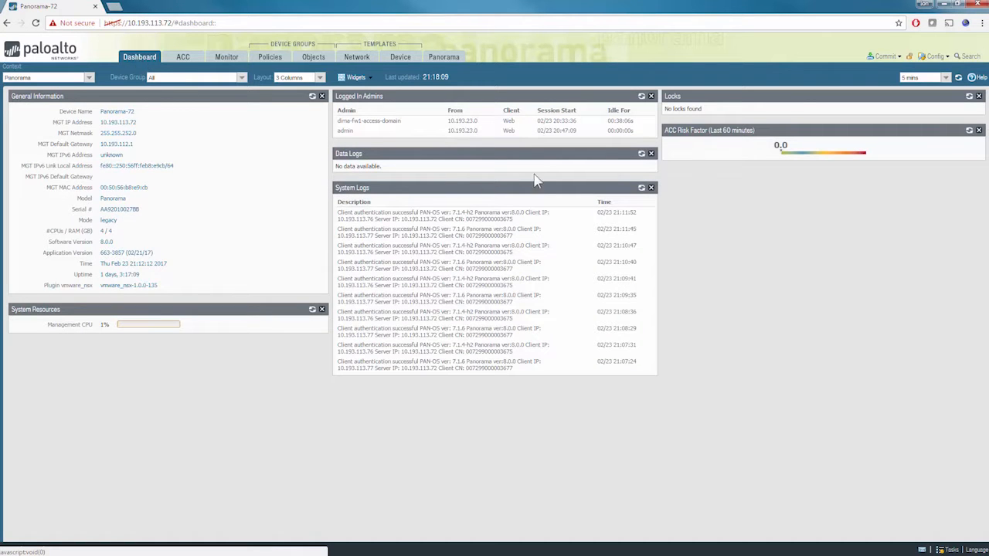
Switch to the Firefox and Opera windows, log in with the FW1 and FW2 access-domain accounts, and close both welcome messages
click(947, 6)
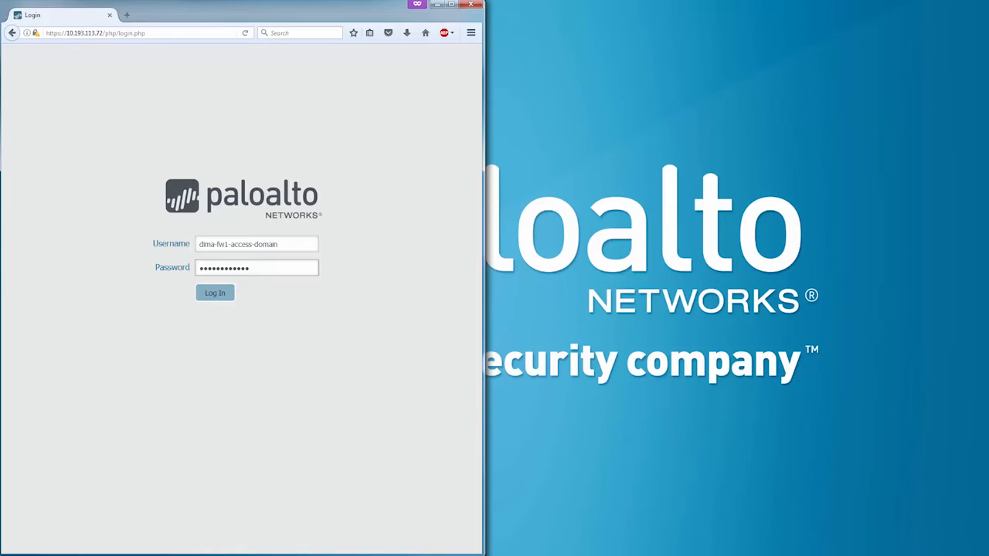
key(alt+Tab)
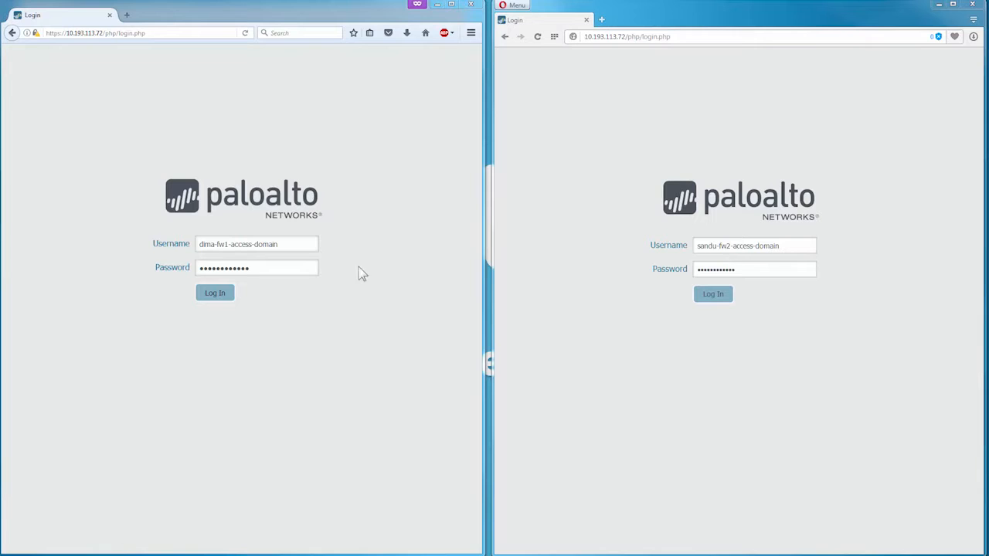
click(224, 295)
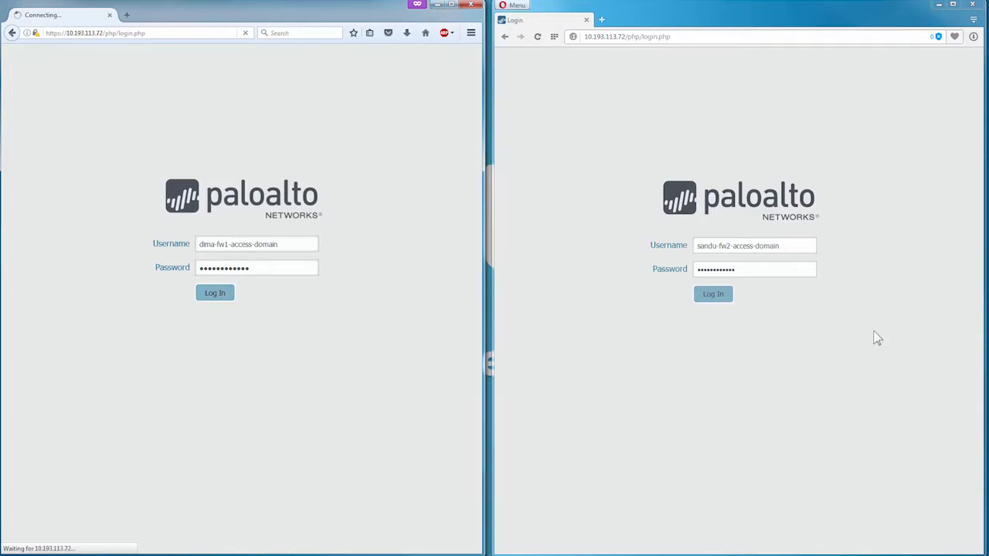
click(711, 298)
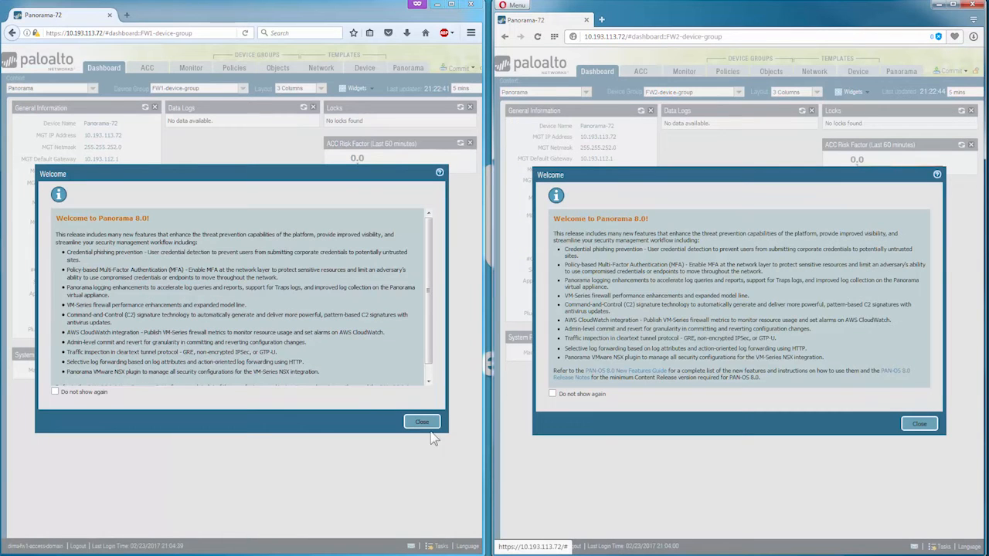
click(437, 423)
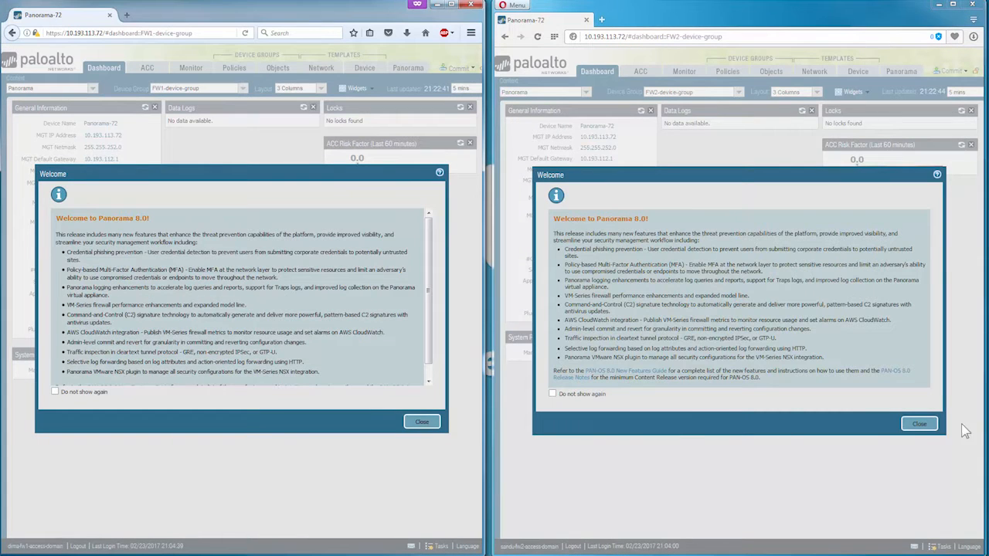
click(918, 425)
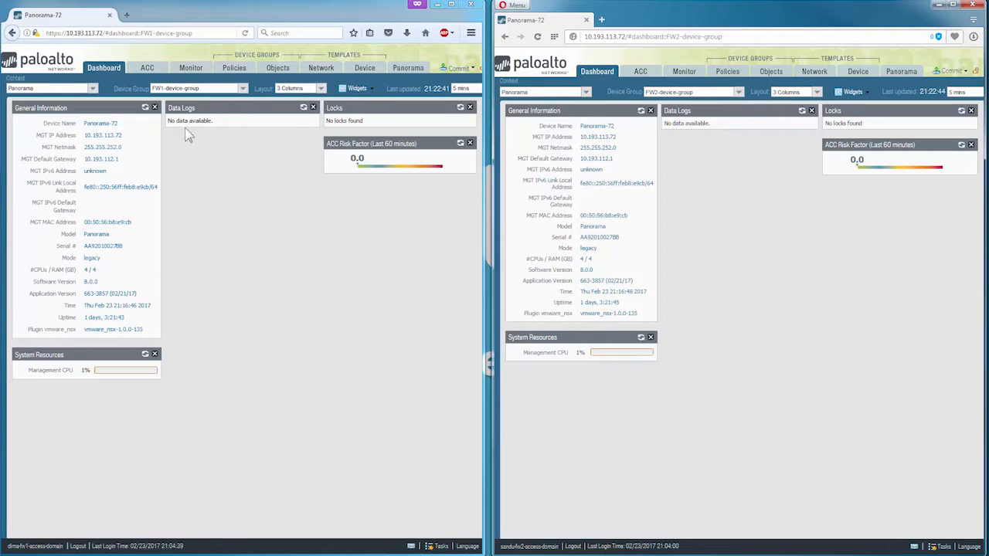
In the FW1 administrator's session, check the available device contexts and the device groups offered for monitoring
click(93, 88)
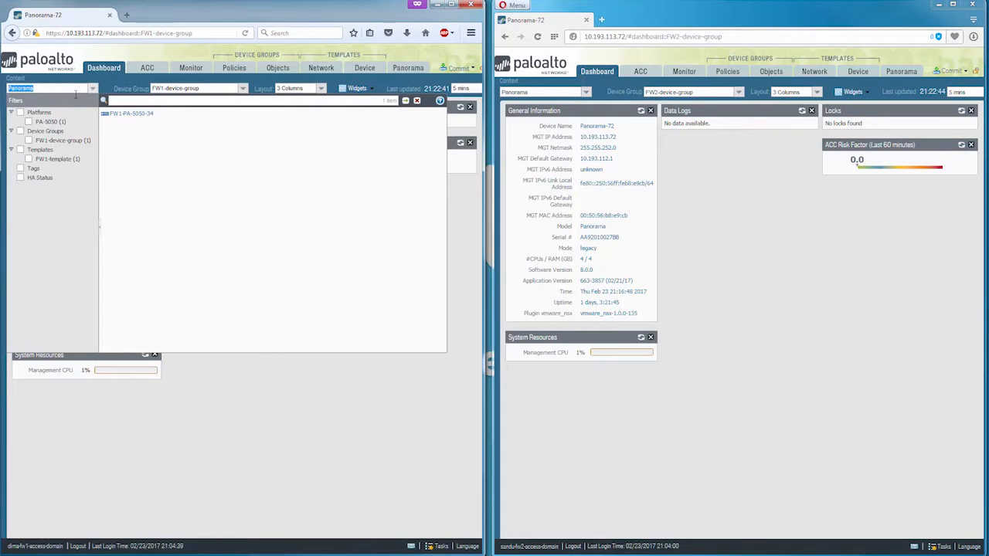
click(150, 81)
click(147, 68)
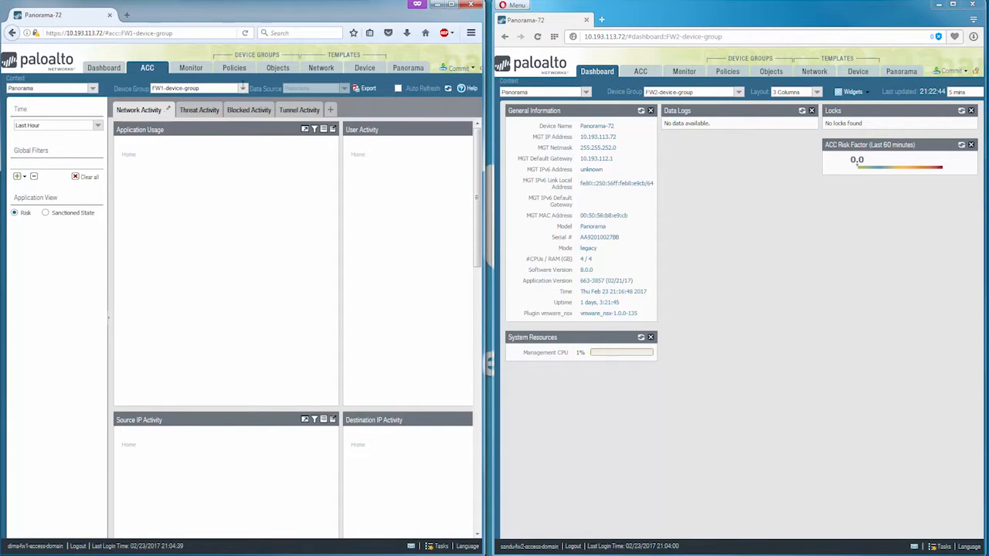
click(197, 69)
click(242, 90)
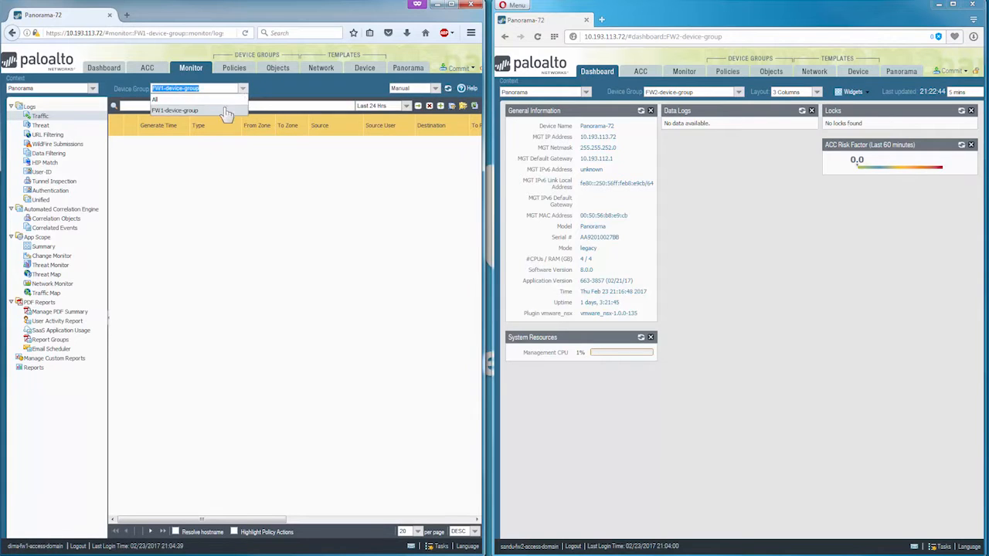
click(281, 82)
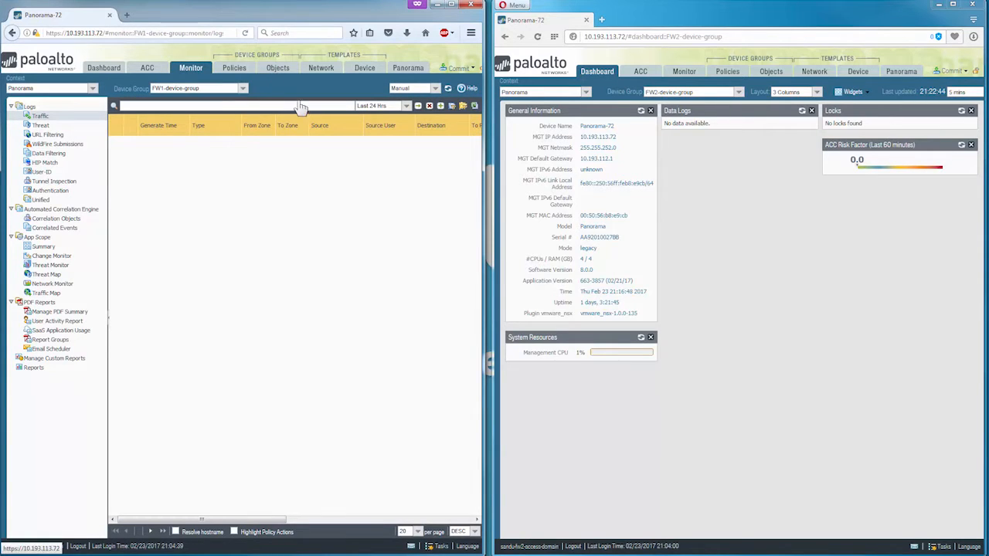
Check the FW1 administrator's access to object device groups, FW1-template device settings and managed devices
click(243, 90)
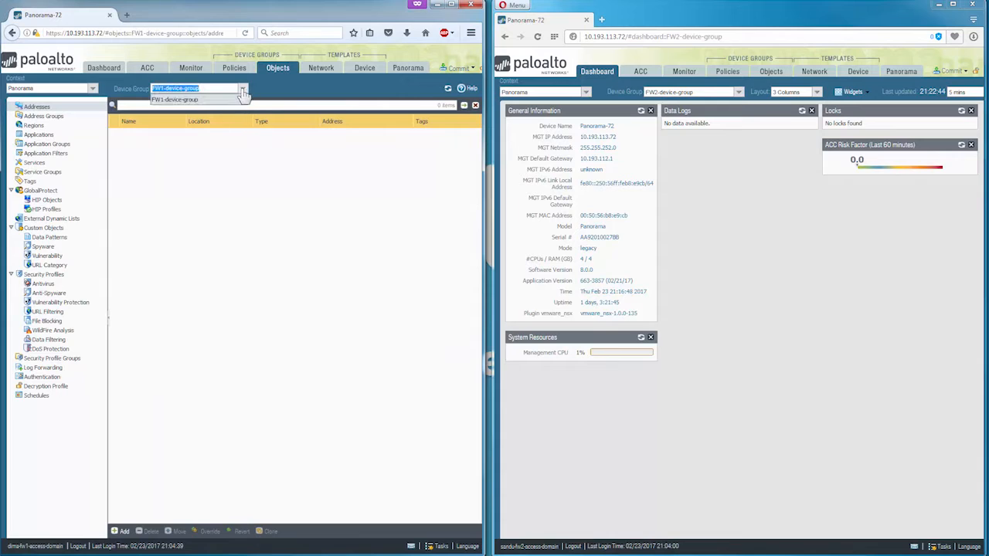
click(363, 70)
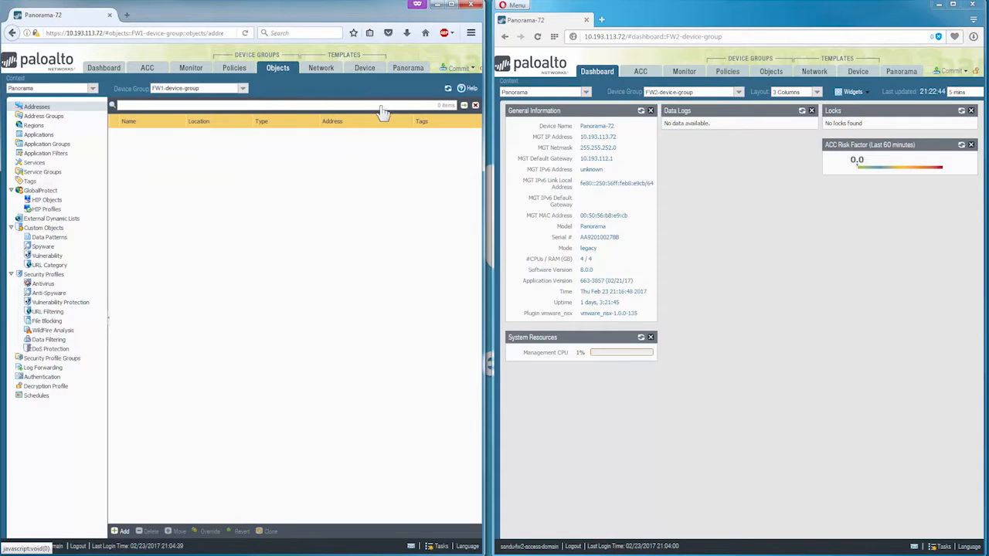
click(366, 69)
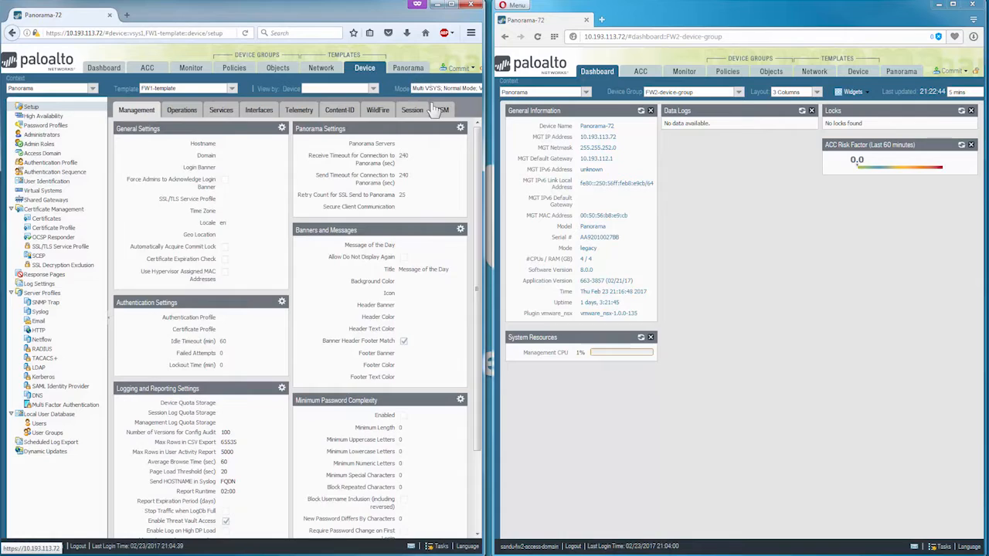
click(408, 68)
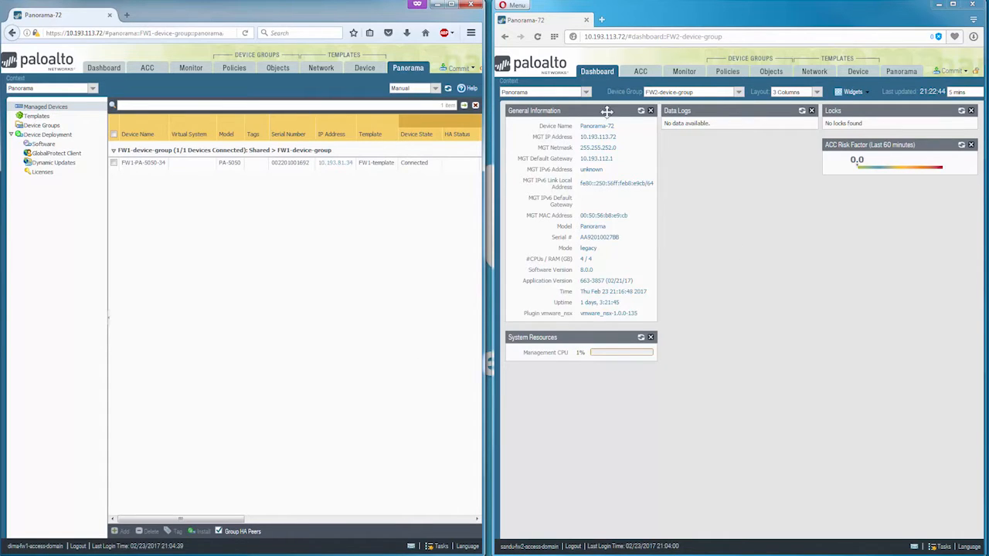
In the FW2 administrator's session, check the available device contexts and the device groups offered for monitoring
click(586, 93)
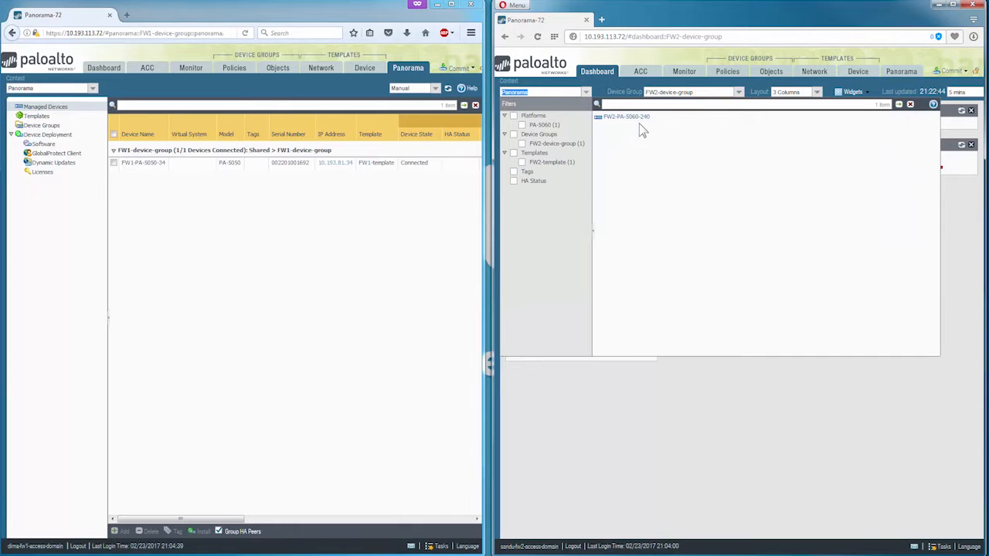
click(743, 439)
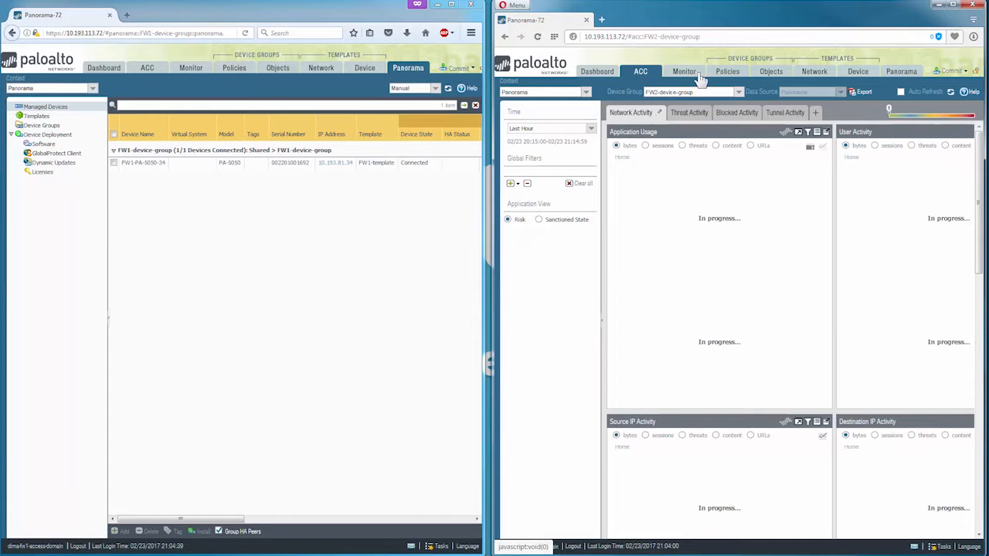
click(684, 71)
click(739, 92)
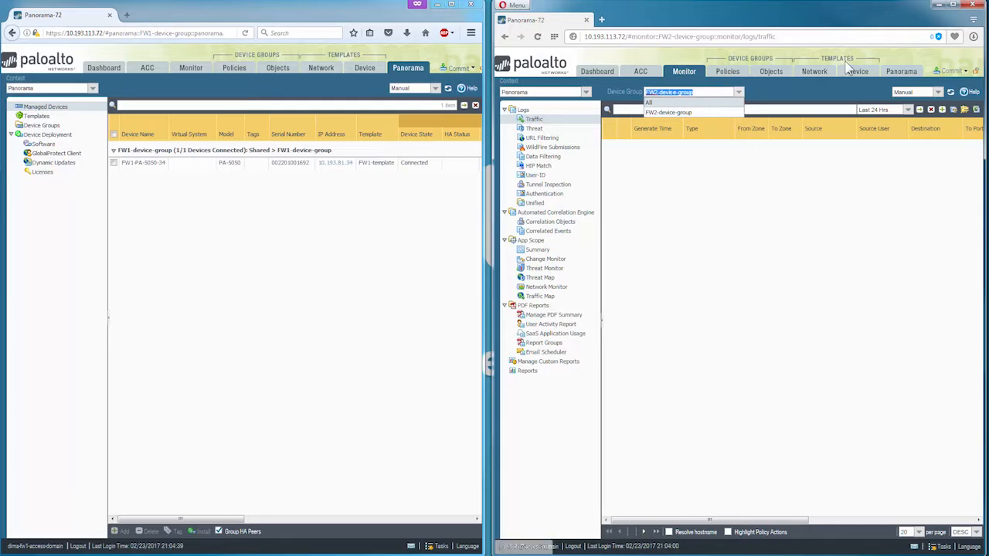
click(855, 263)
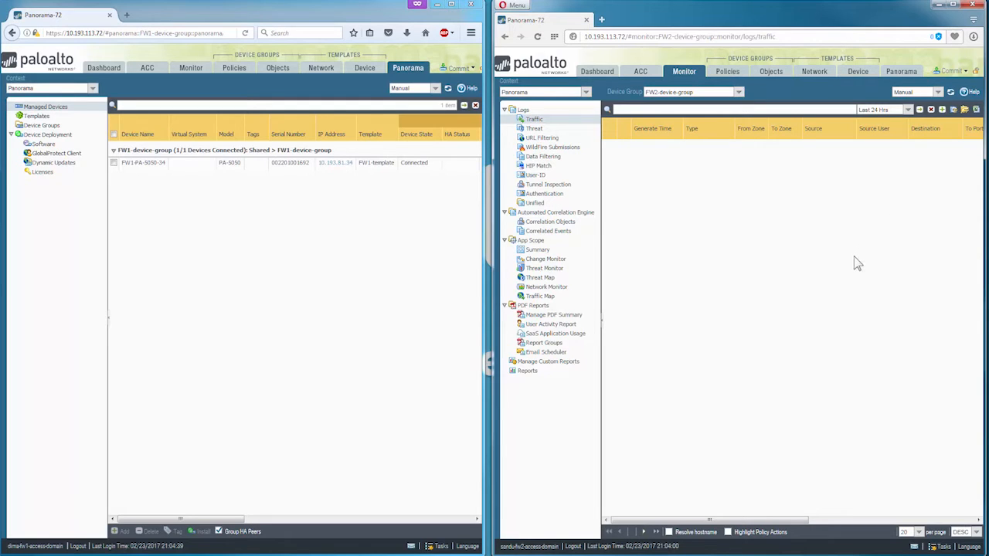
Return to the superuser session in Chrome and load a named Panorama configuration snapshot
click(944, 9)
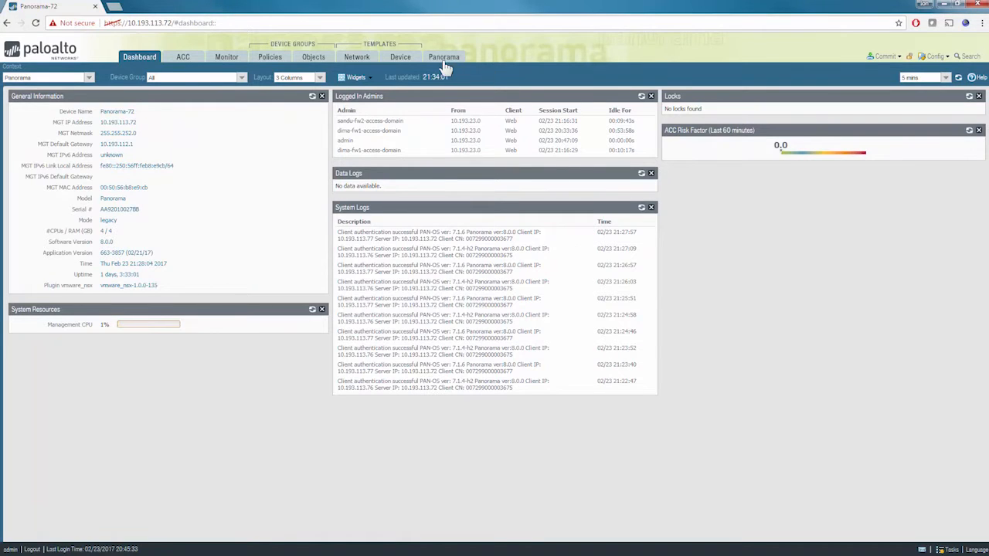
click(445, 60)
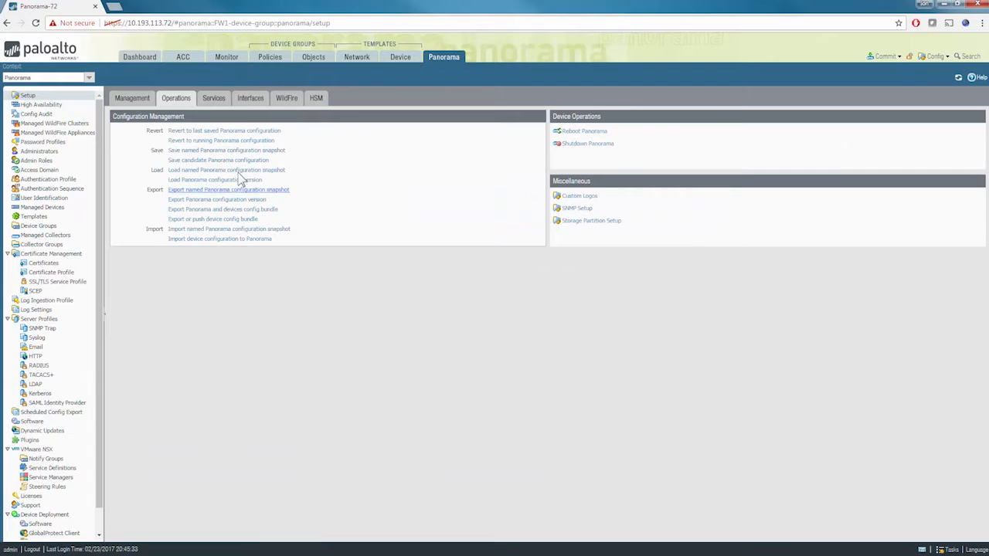
click(260, 173)
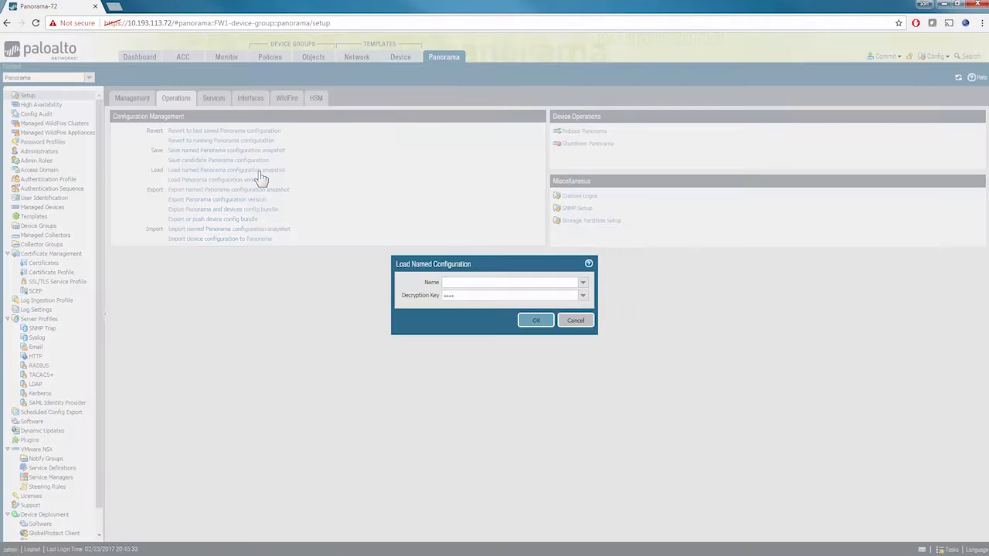
click(583, 284)
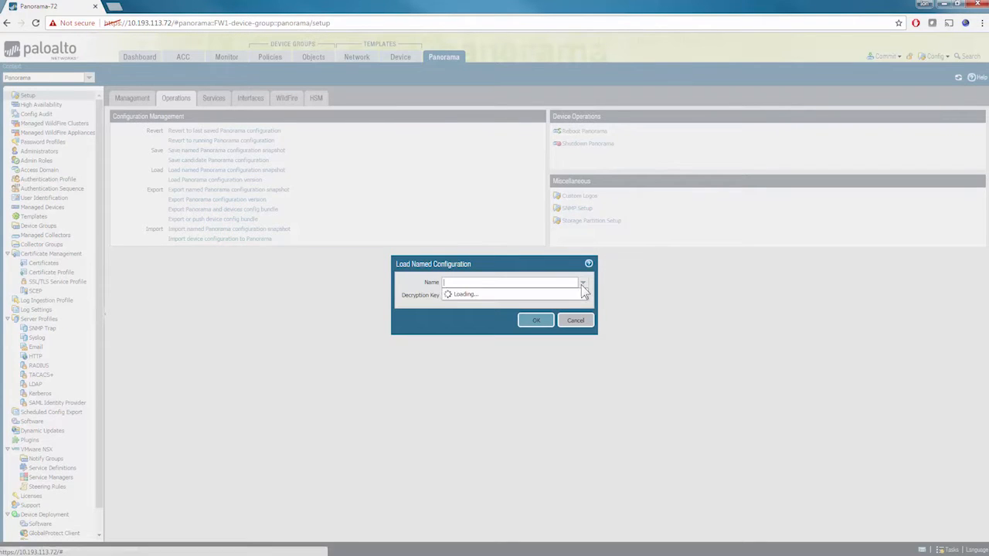
click(525, 314)
click(539, 321)
click(492, 330)
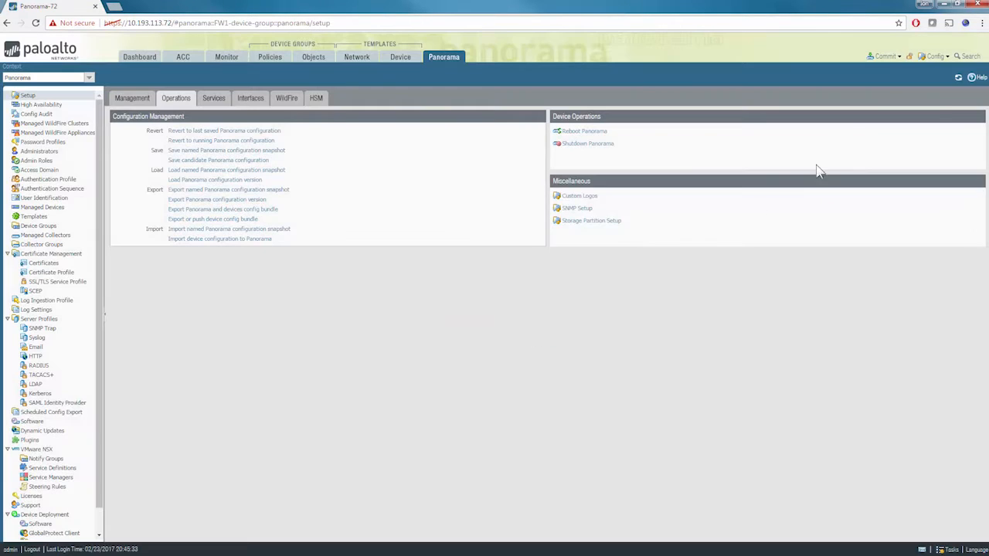
Commit the loaded configuration to Panorama and dismiss the commit status
click(883, 63)
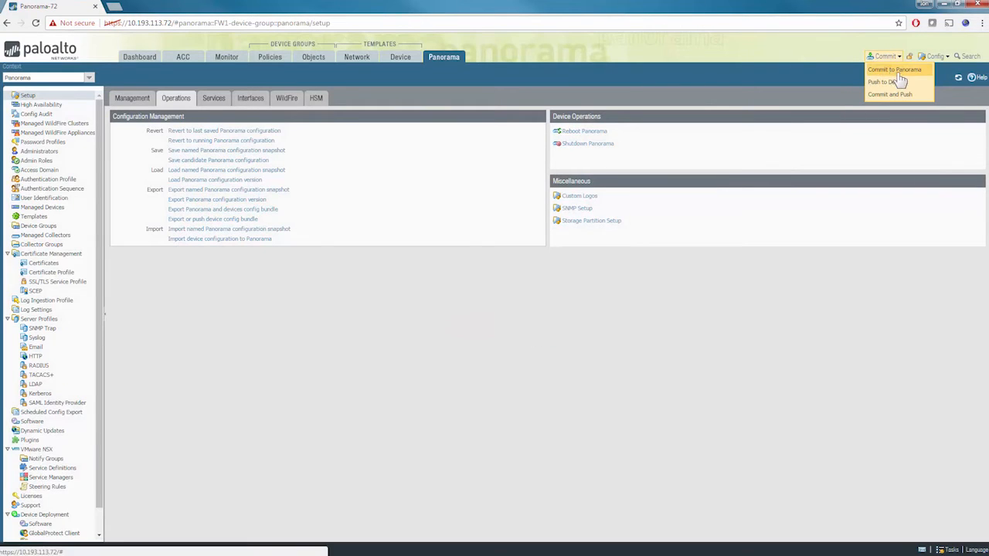
click(904, 72)
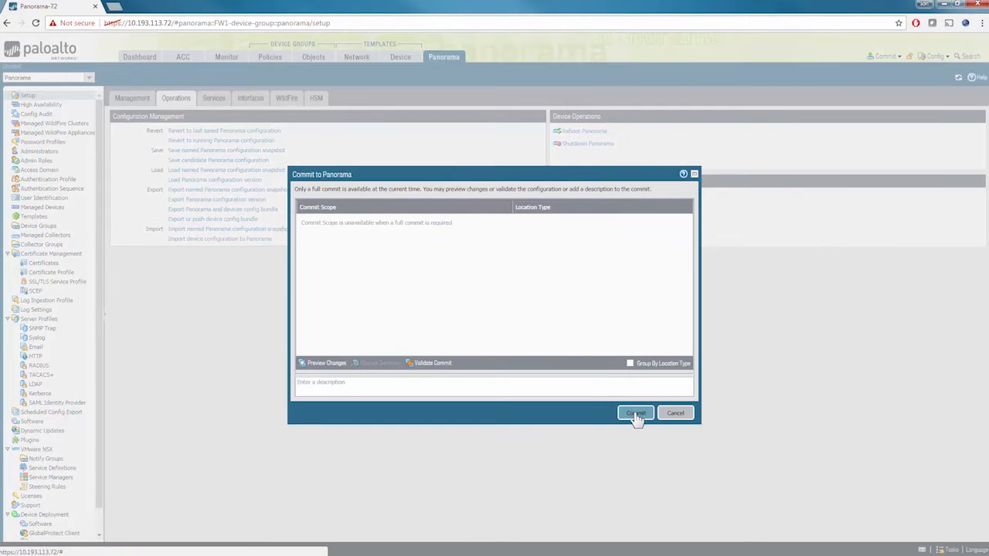
click(635, 414)
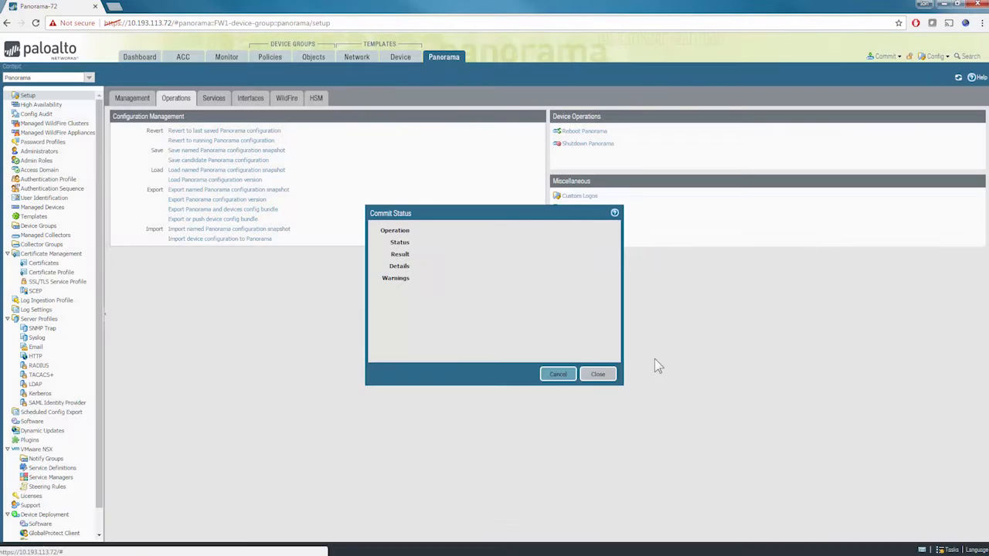
click(599, 376)
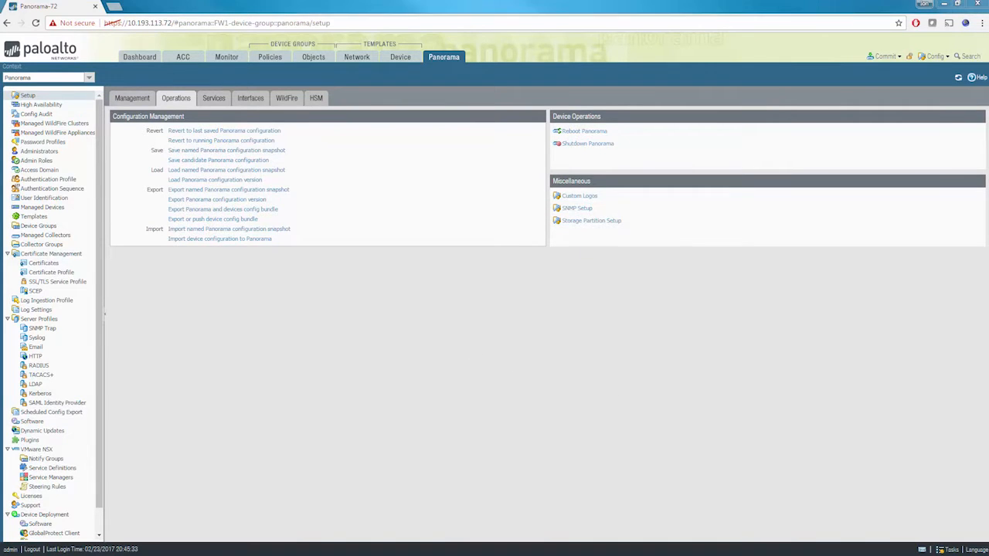
Add an admin role profile named FW-Admin-Role with the Device Group and Template role
click(61, 161)
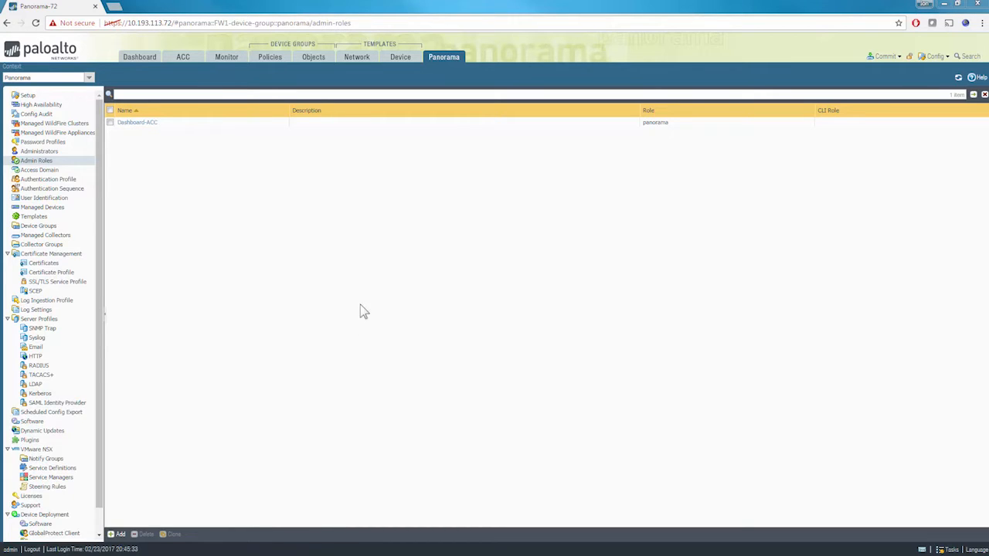
click(124, 534)
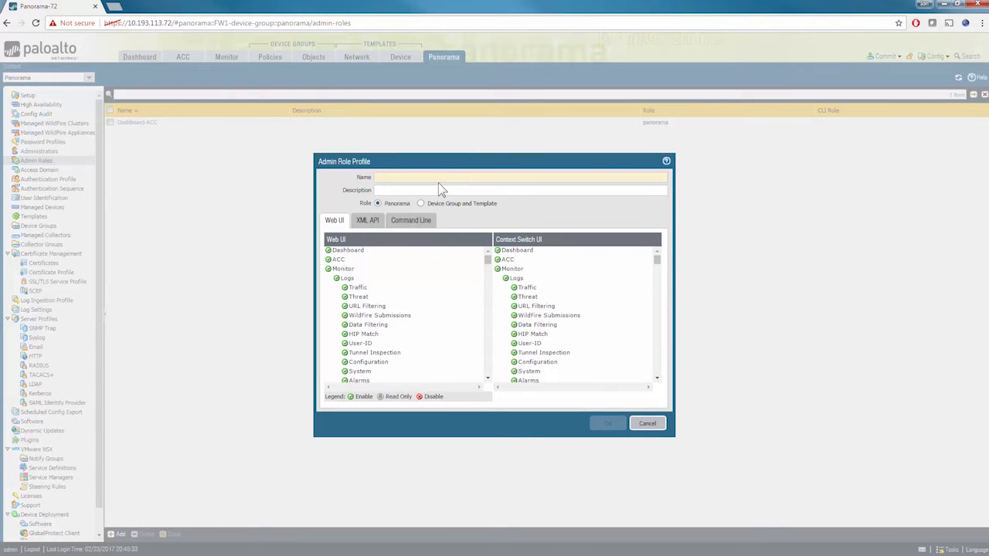
text(F)
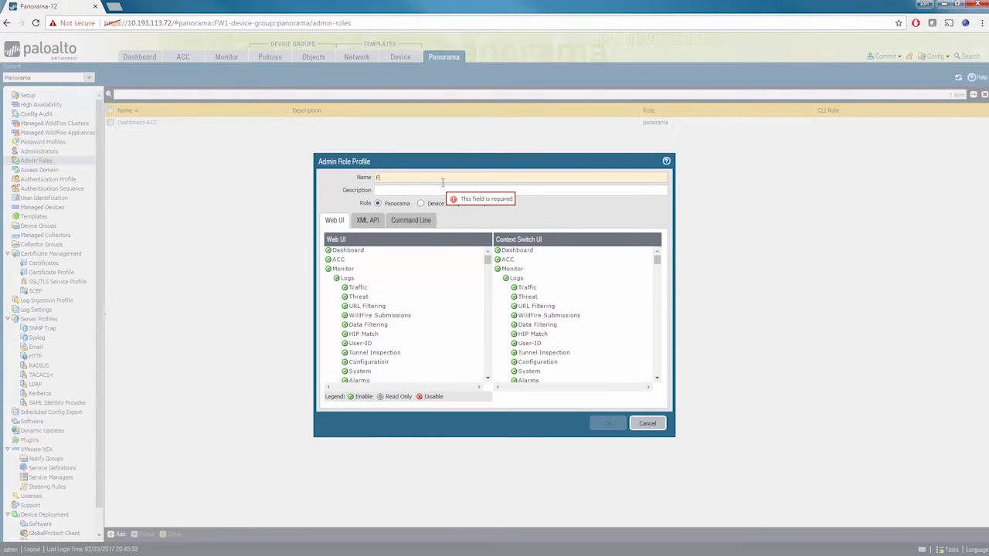
text(W-Admin-Role)
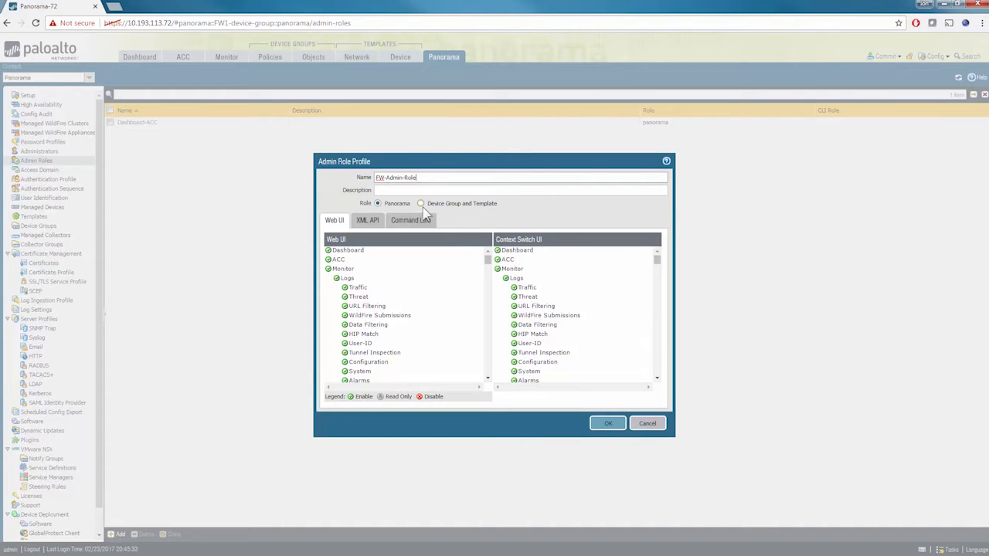
click(421, 204)
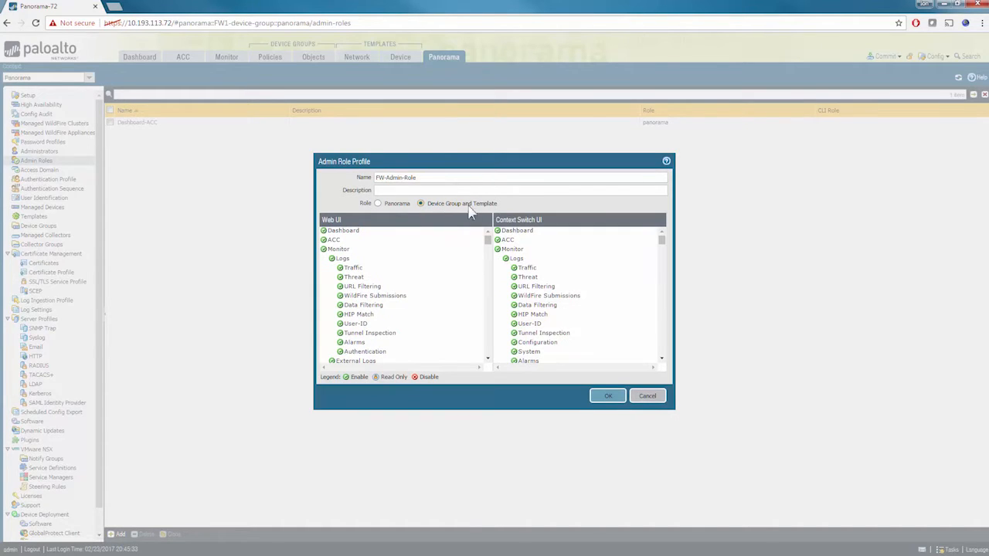
click(609, 397)
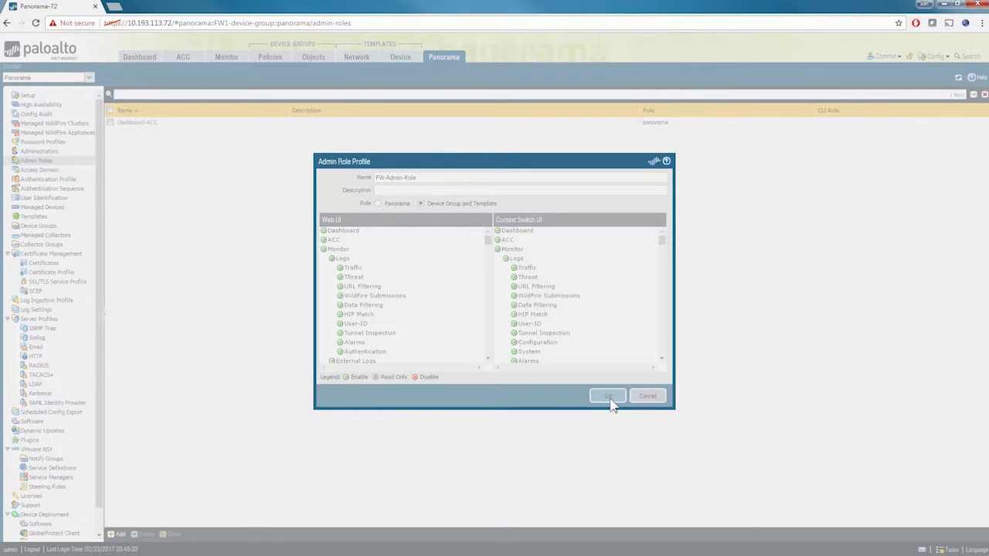
Add a second admin role profile named FW2-Admin-Role with the Device Group and Template role
click(120, 536)
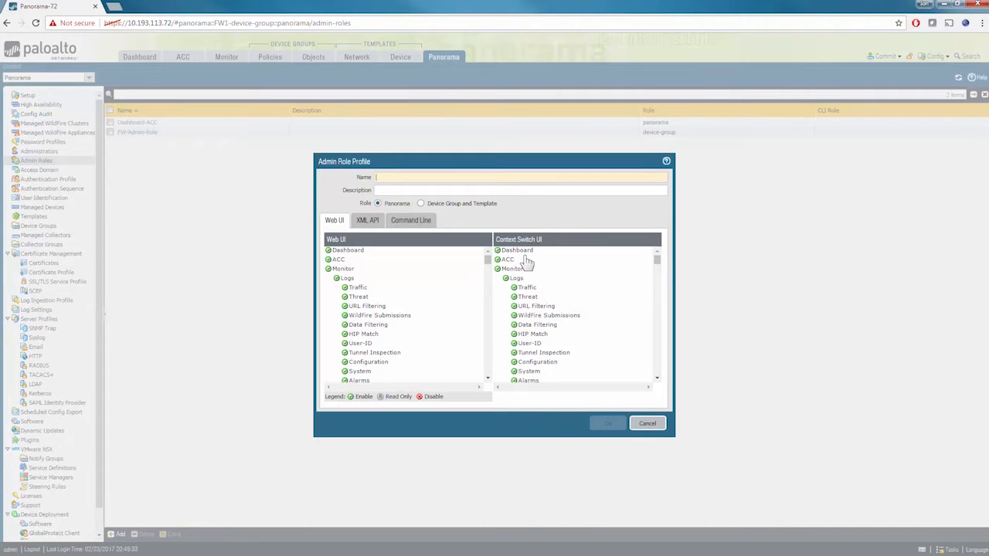
text(FW2-Admin-Role)
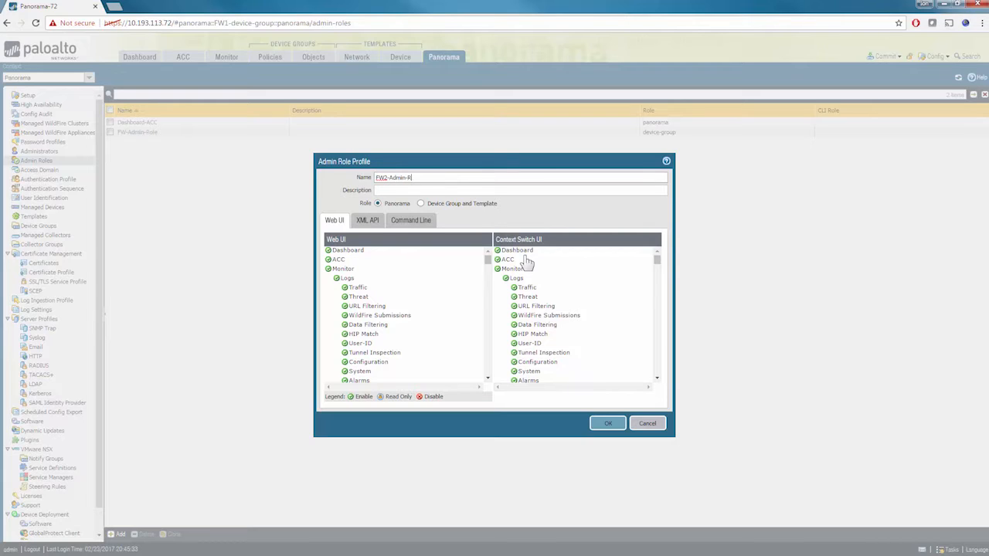
click(421, 203)
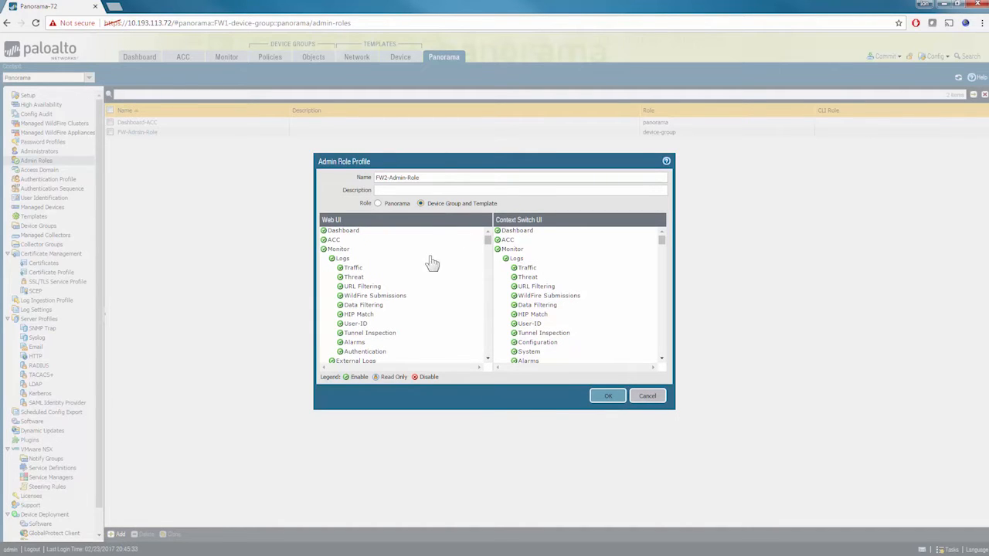
click(610, 397)
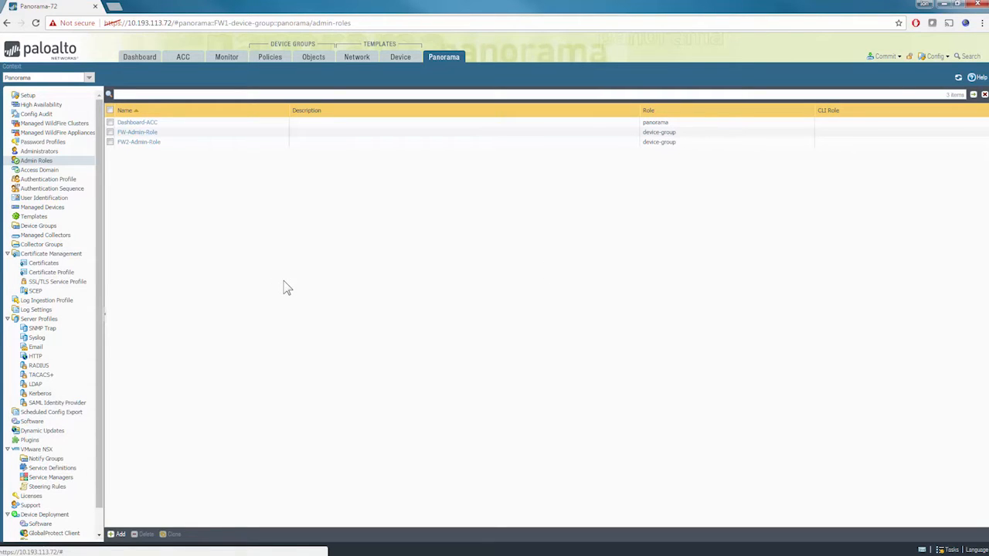
Start a new access domain named FW1-Access-Domain with FW1-device-group enabled and FW1-template added
click(45, 170)
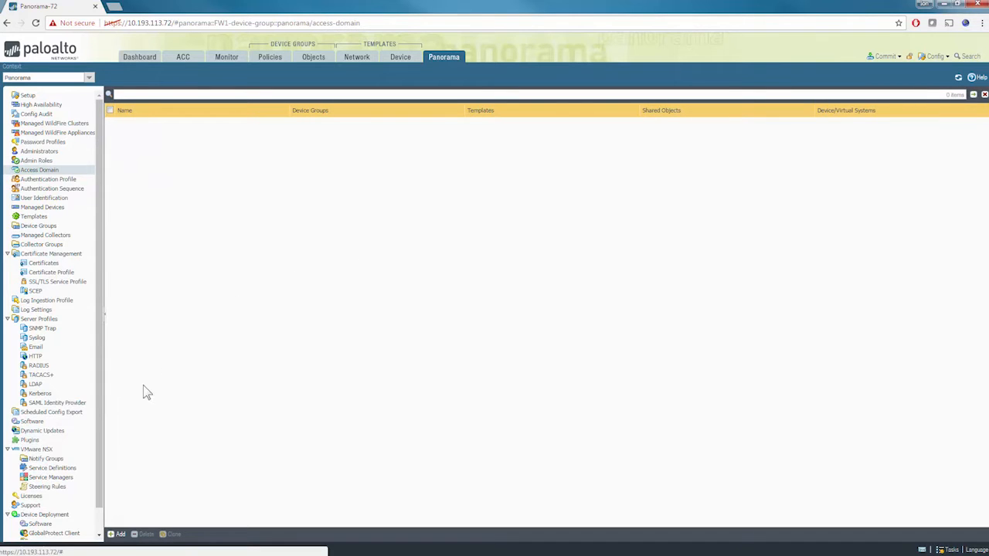
click(116, 535)
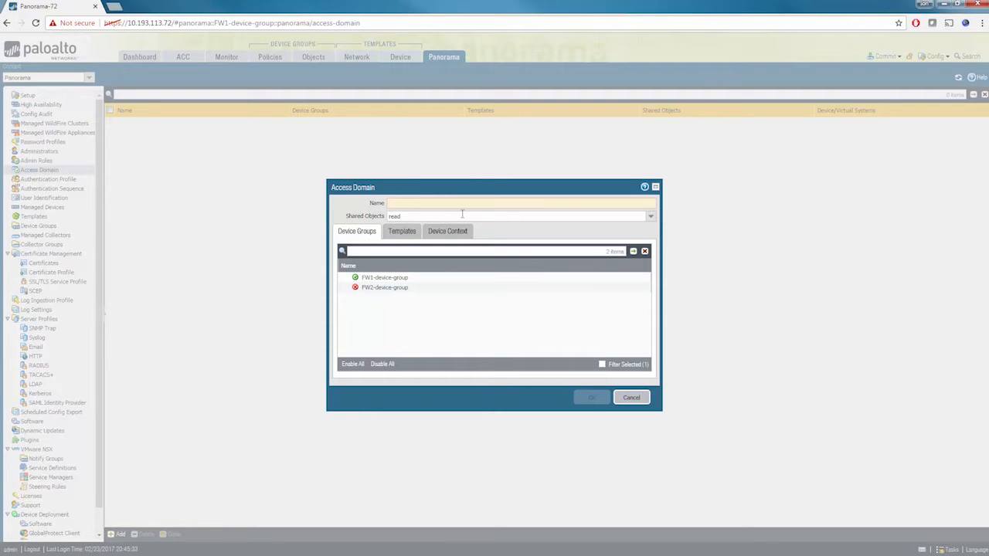
text(FW1-Access-Domain)
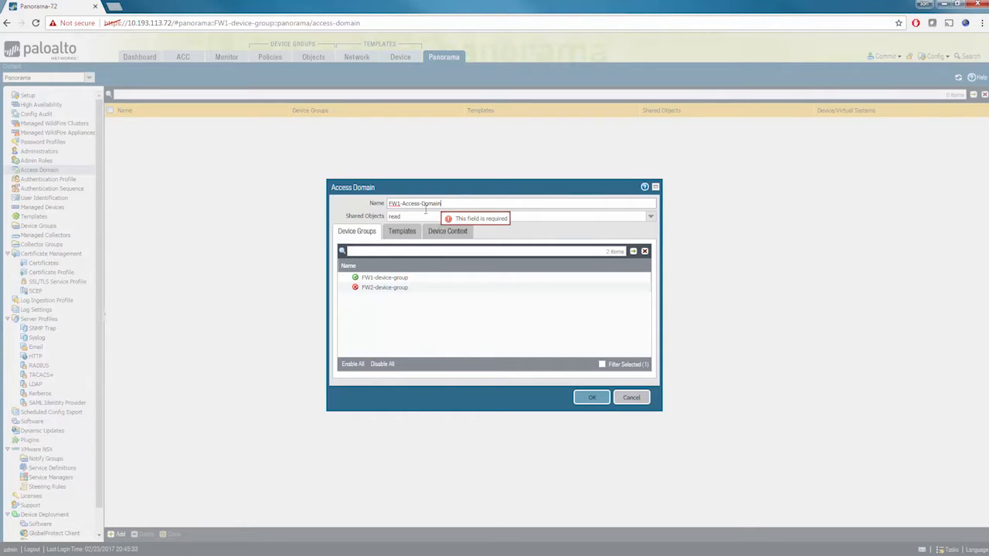
click(401, 231)
click(354, 368)
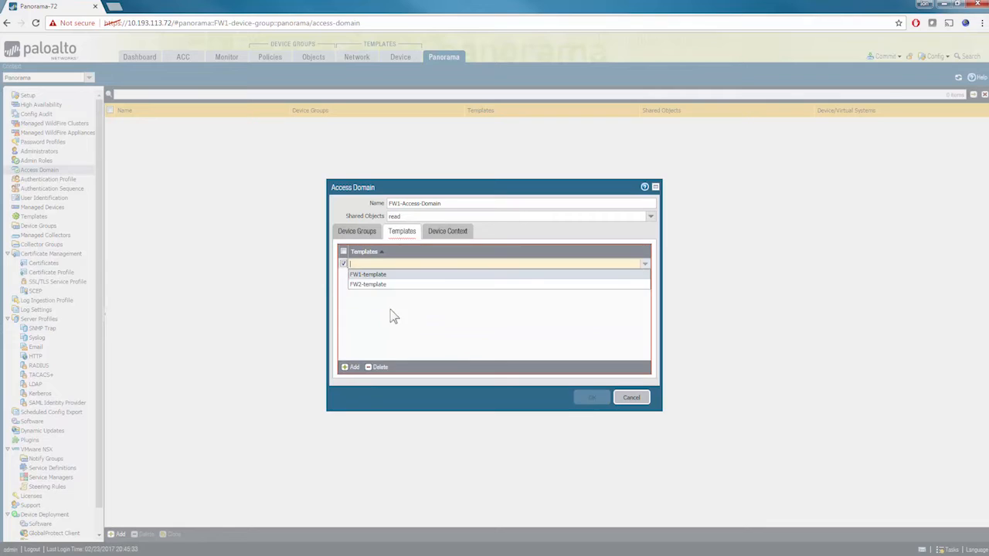
click(374, 278)
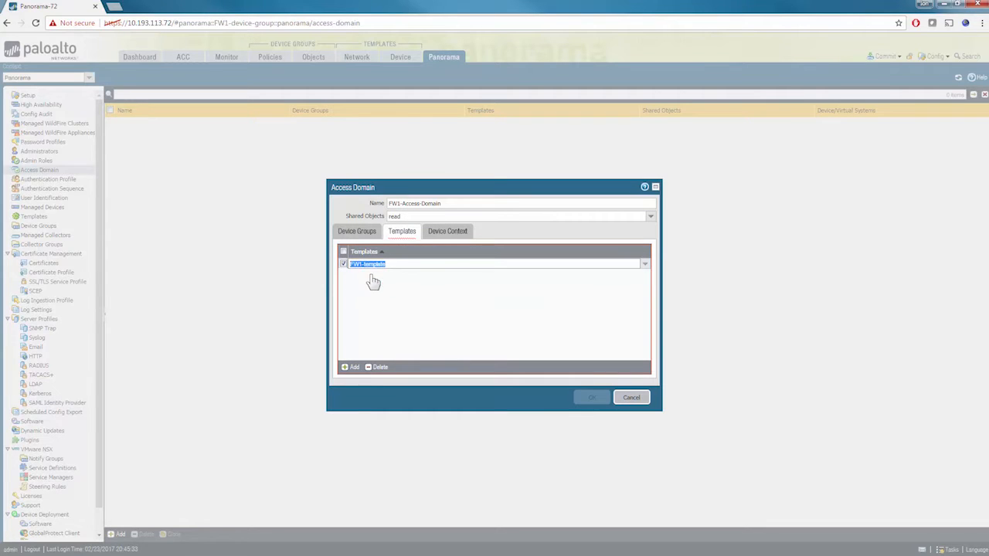
Allow the FW1-PA-5050-34 device context in FW1-Access-Domain, set Shared Objects to write, and save the domain
click(456, 237)
click(454, 278)
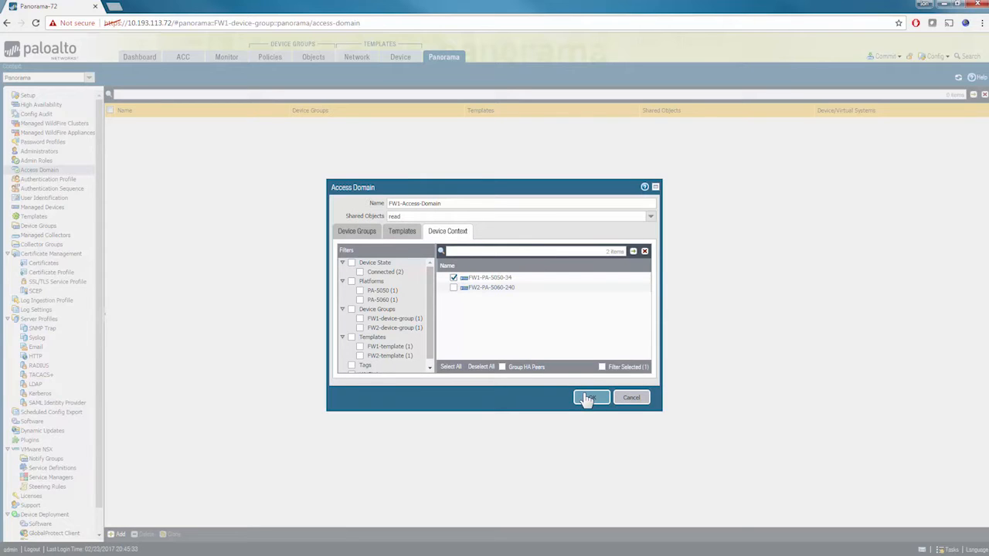
click(651, 215)
click(601, 238)
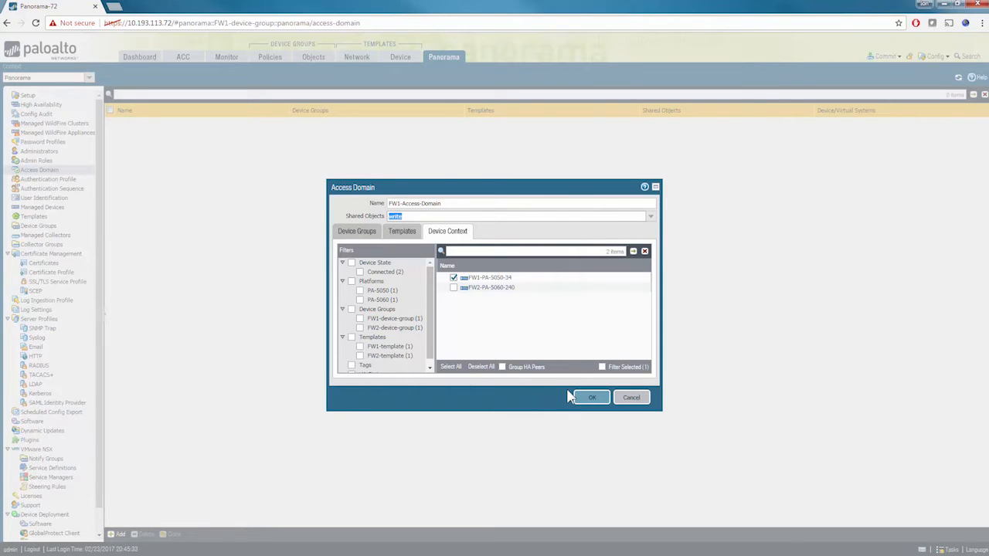
click(592, 399)
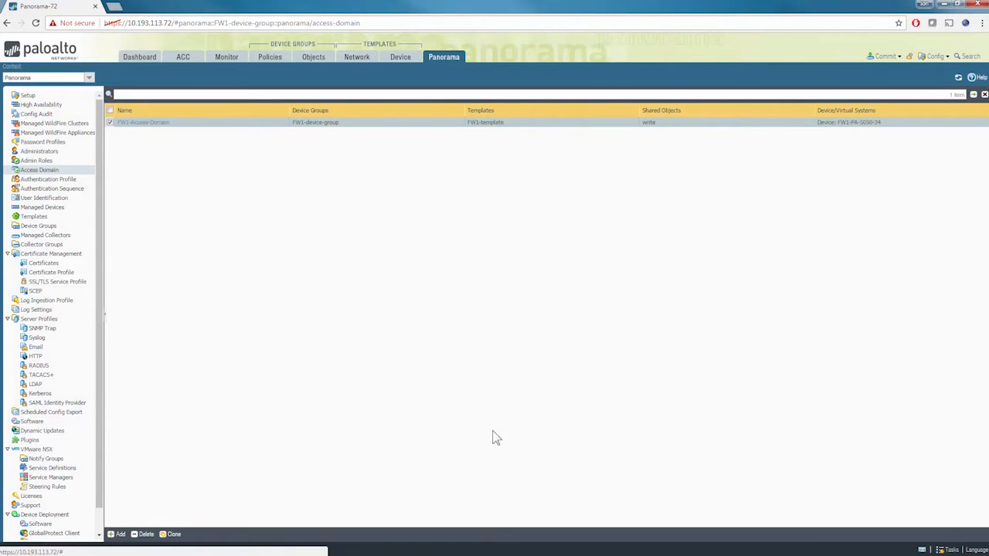
Start a new access domain named FW2-Access-Domain with FW2-device-group enabled and FW2-template added
click(117, 533)
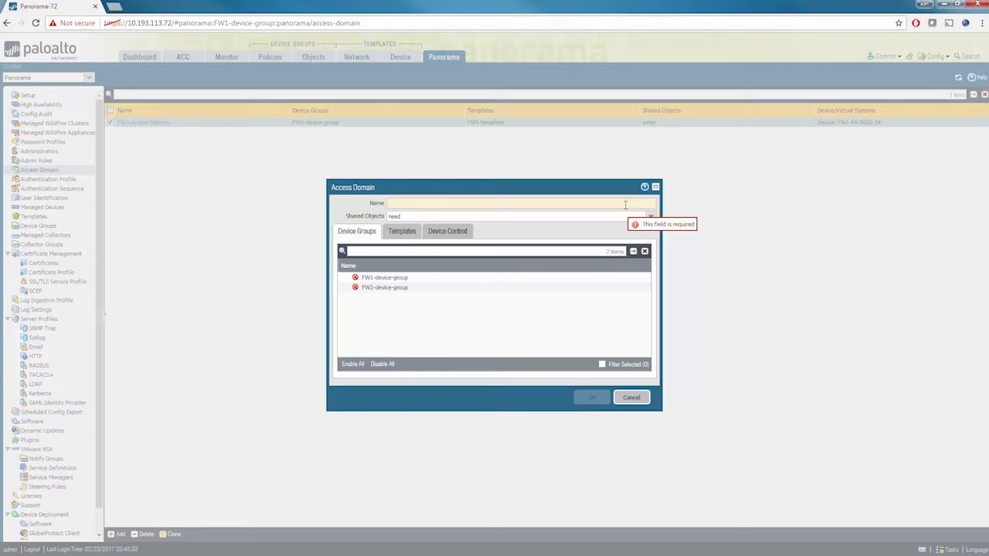
text(FW2-Access)
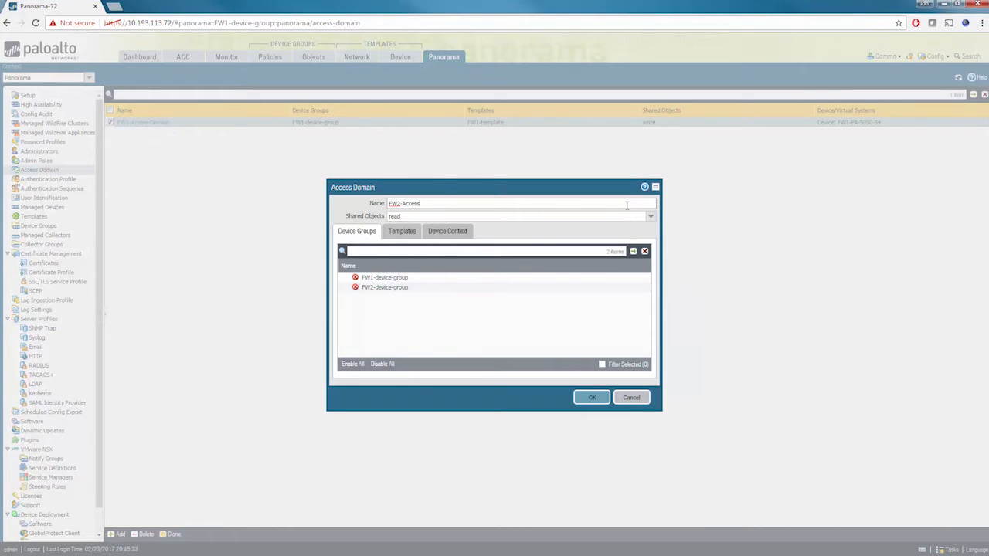
text(-Domain)
click(356, 288)
click(401, 231)
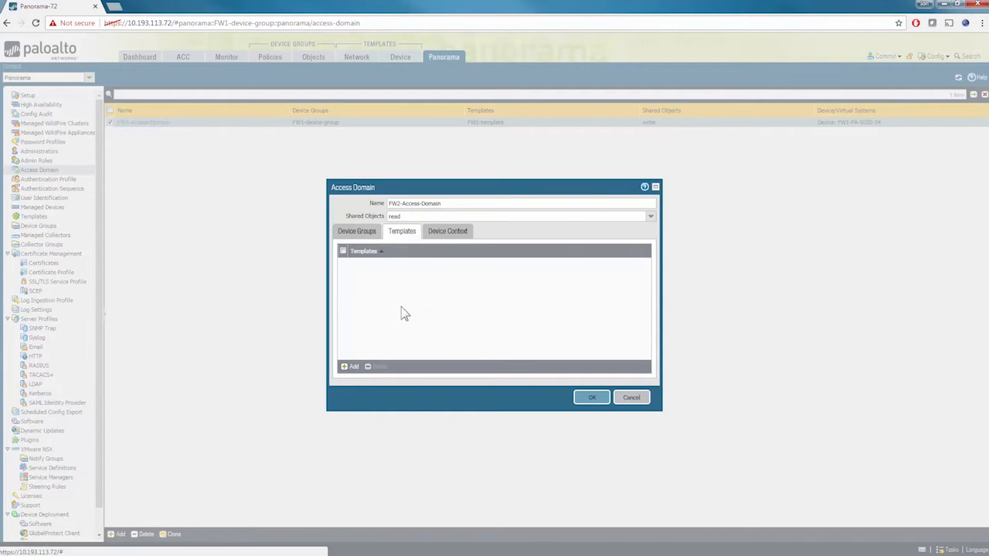
click(350, 367)
click(392, 285)
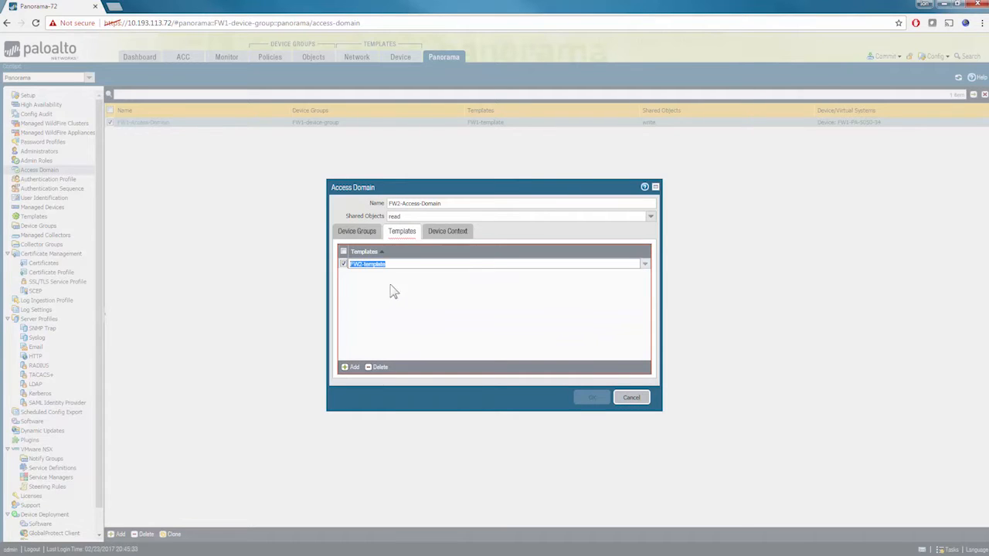
click(462, 253)
Allow the FW2-PA-5060-240 device context in FW2-Access-Domain and save the domain
click(454, 233)
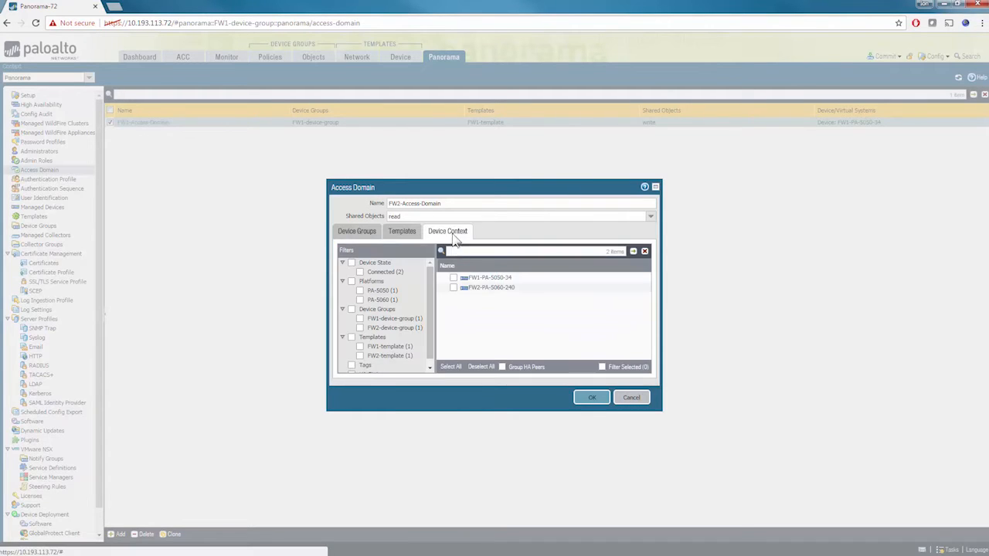
click(454, 288)
click(587, 398)
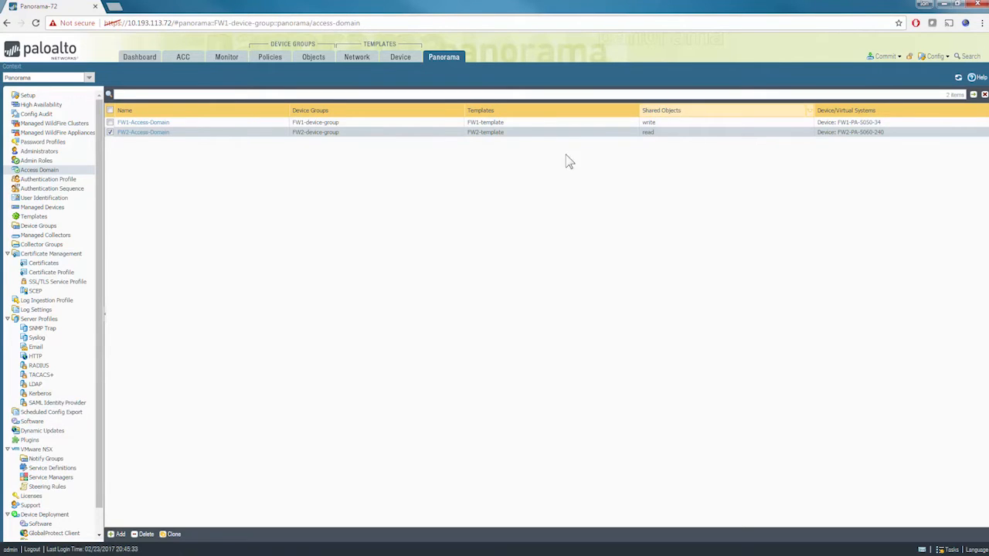
Reopen FW2-Access-Domain and set its Shared Objects access to write
click(142, 134)
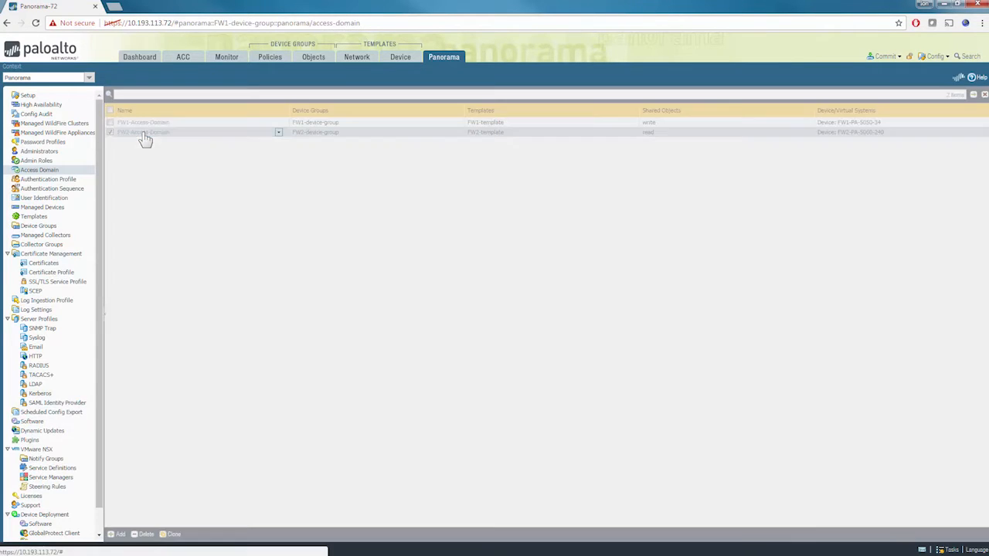
click(651, 217)
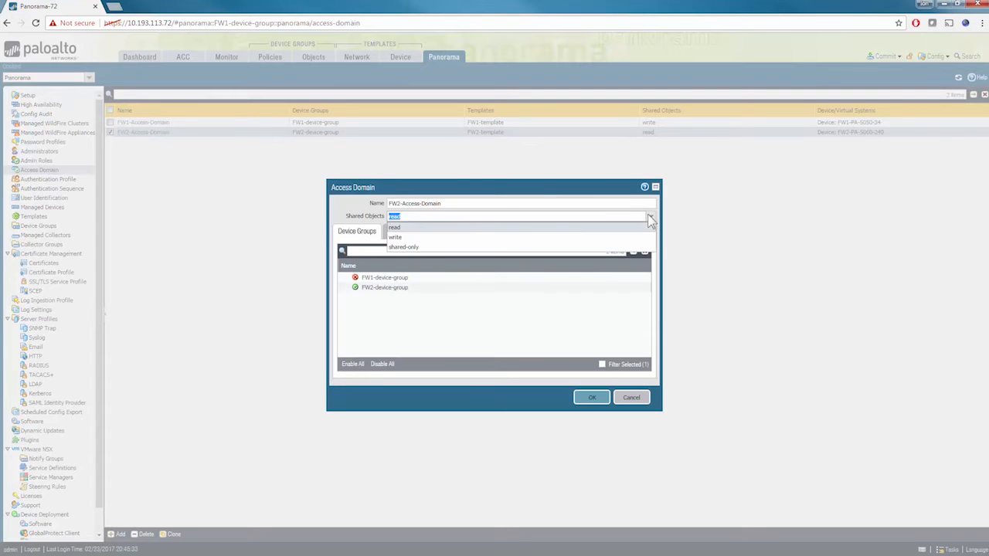
click(562, 246)
click(593, 397)
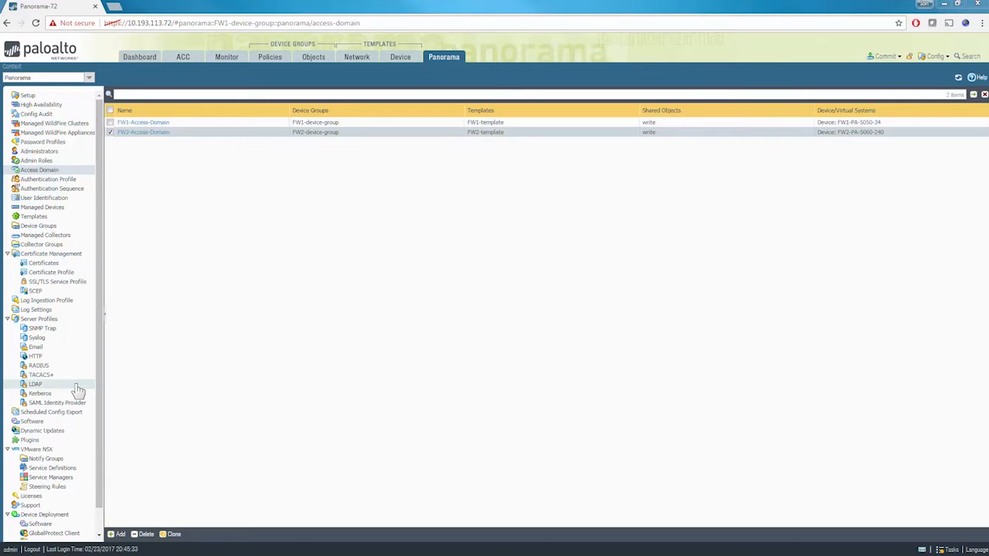
Review the ISE-server RADIUS server profile's settings and the list of authentication profiles
click(51, 367)
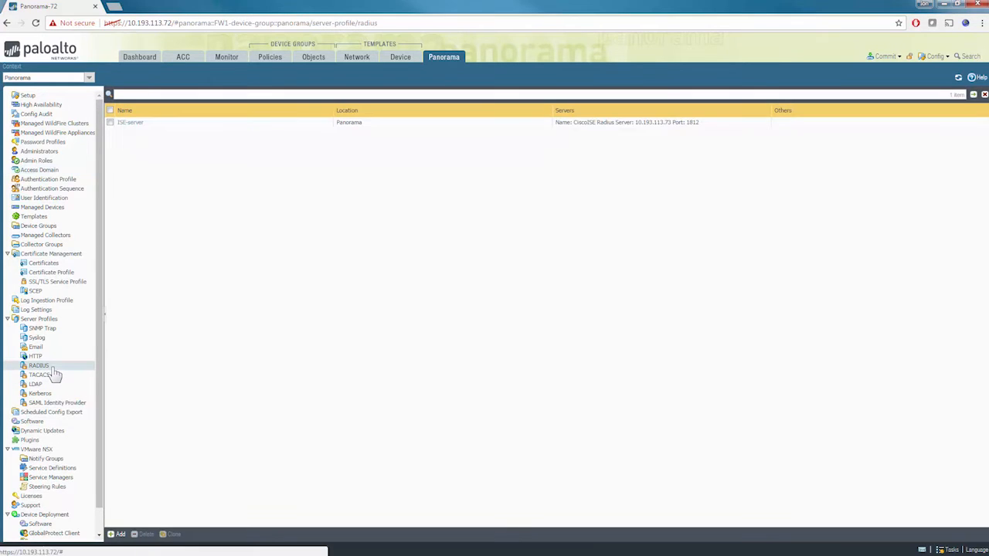
click(131, 123)
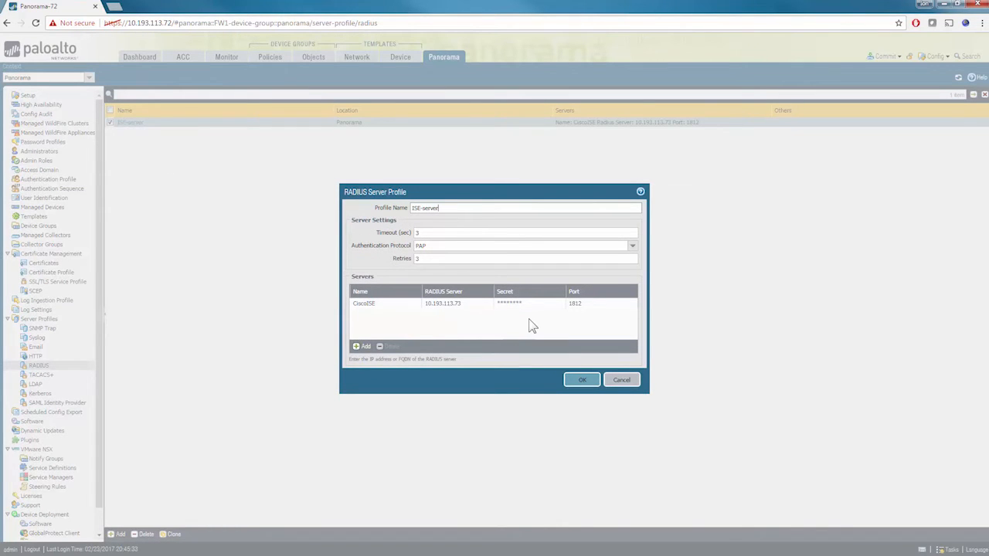
click(582, 382)
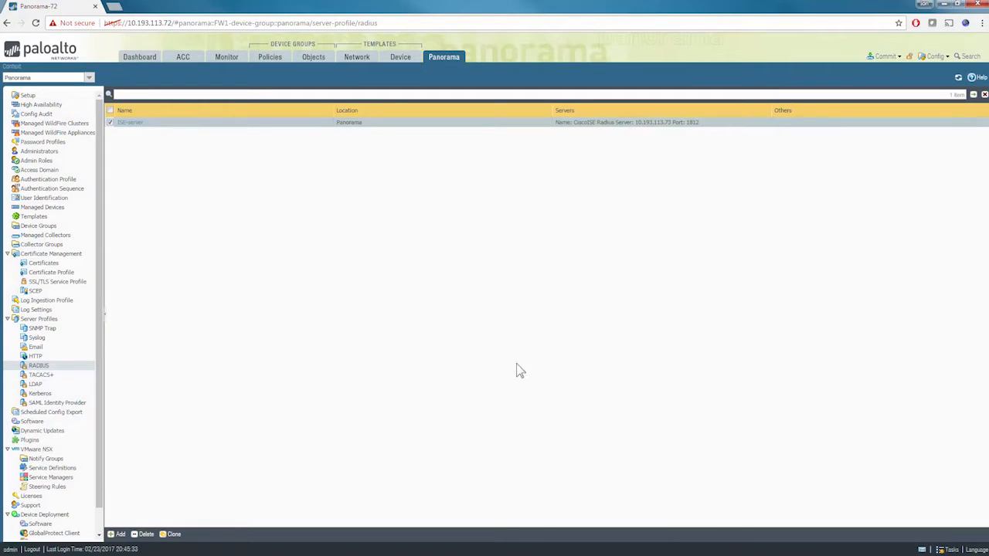
click(74, 180)
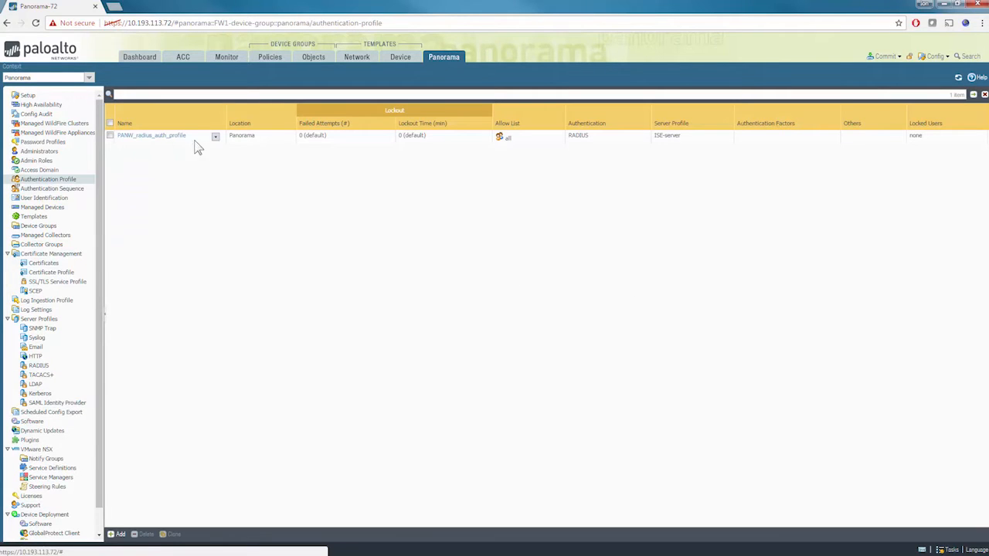
Review the authentication and advanced settings of PANW_radius_auth_profile, including its server profile and allow list, and accept the profile
click(165, 140)
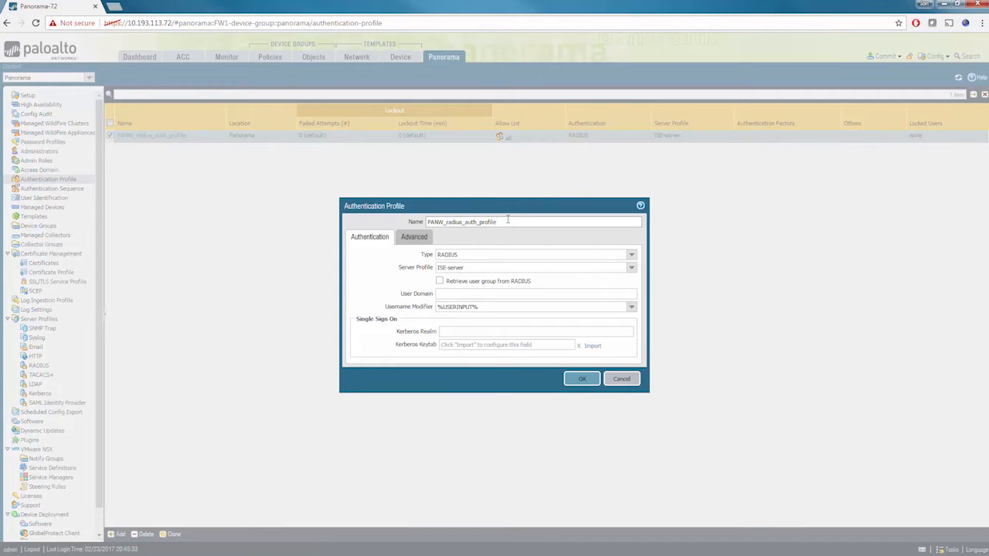
double_click(470, 222)
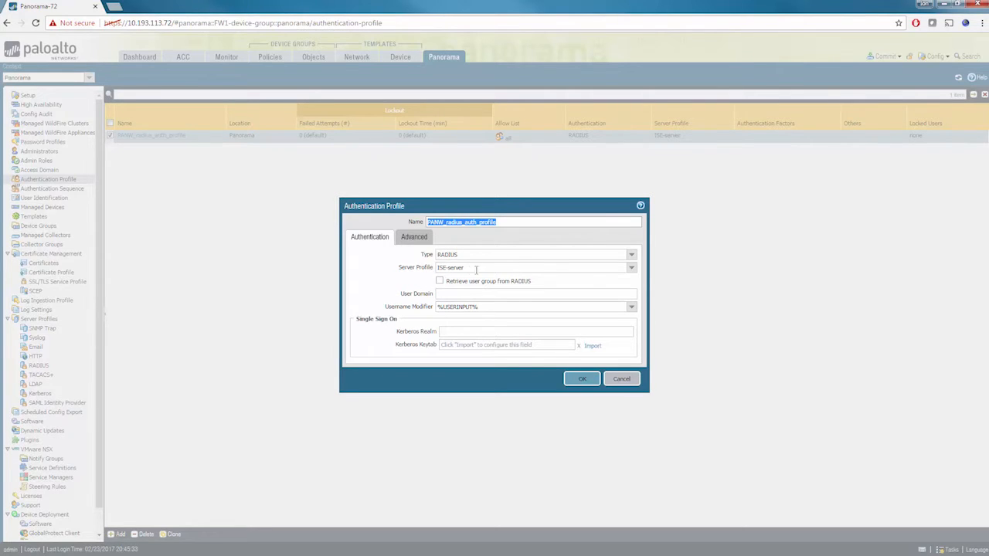
click(419, 241)
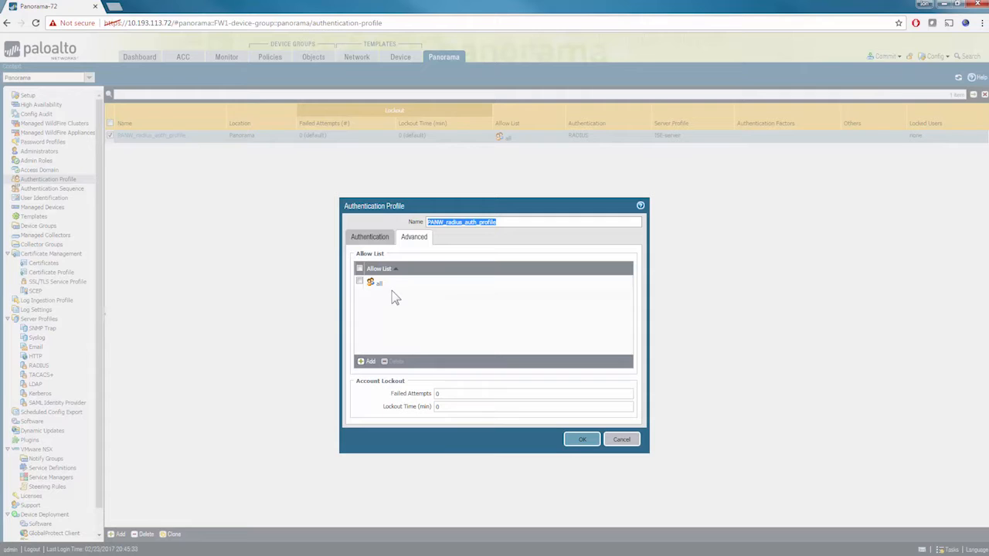
click(583, 440)
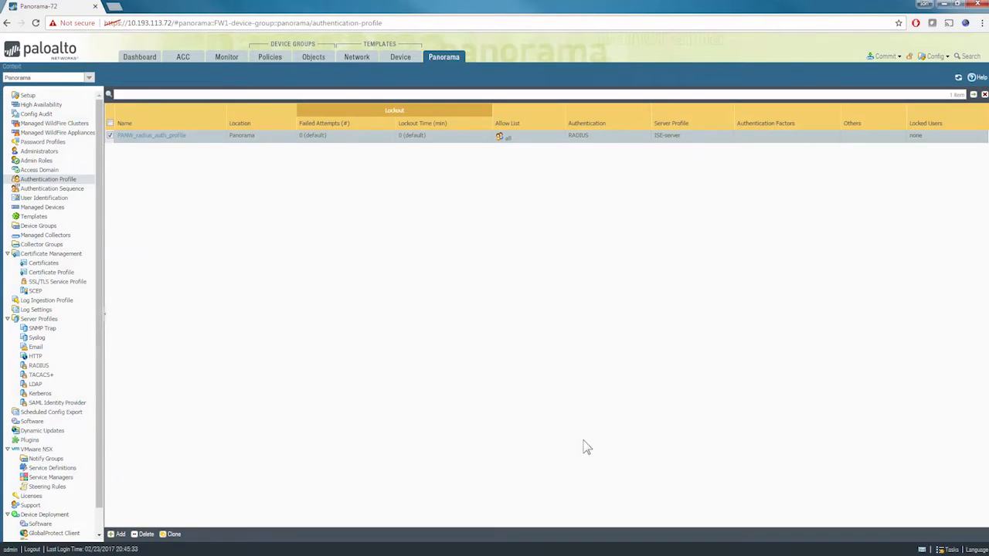
Check the authentication profile assigned in Panorama's management authentication settings and accept the settings
click(43, 96)
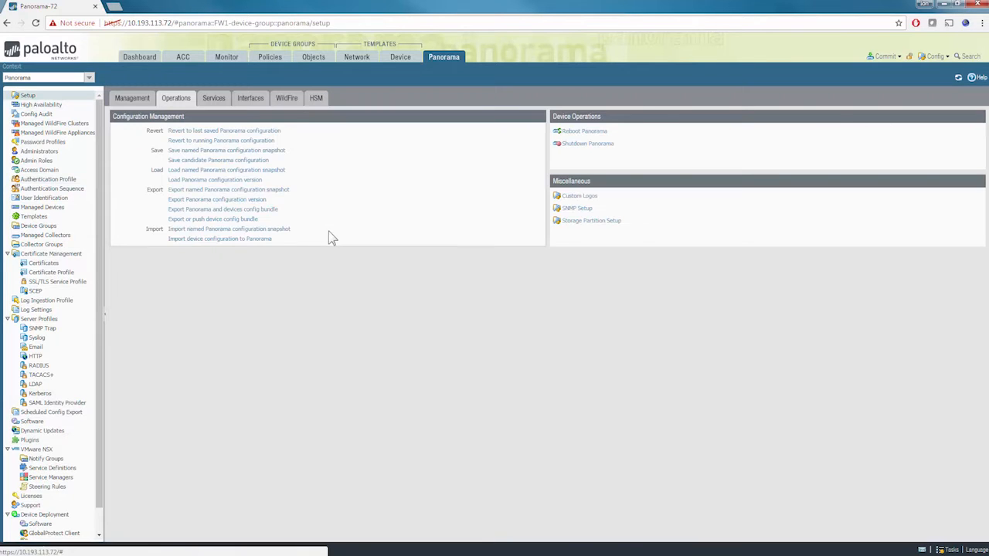
click(133, 99)
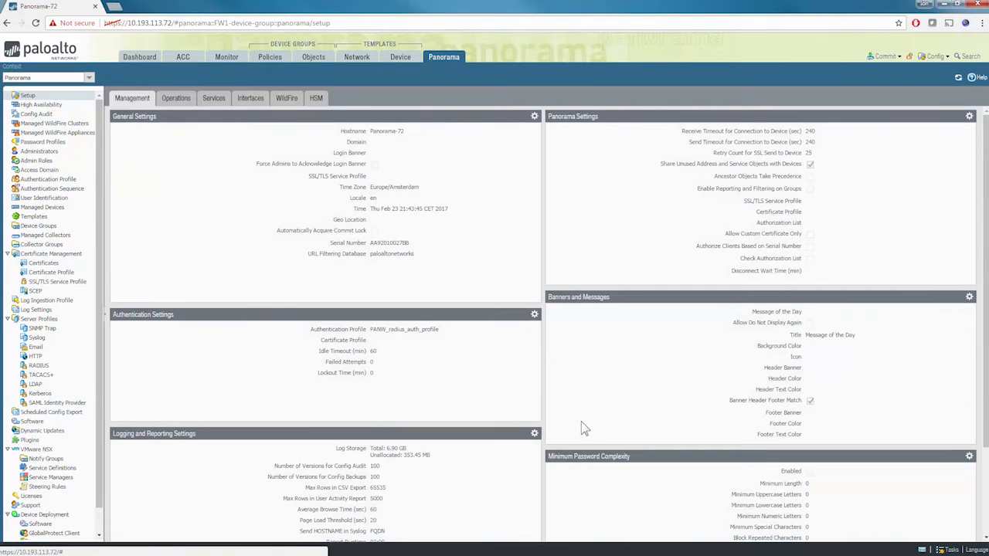
click(534, 312)
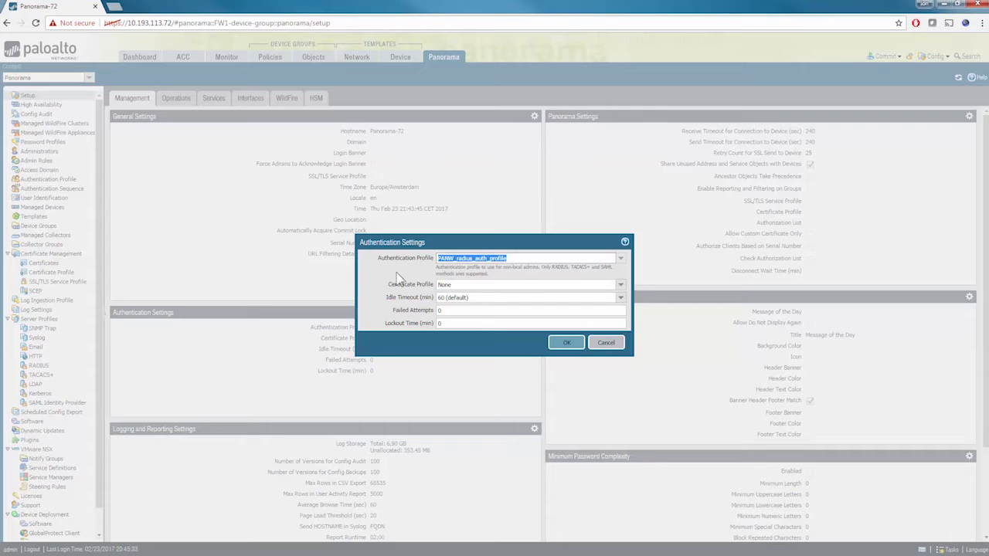
click(530, 258)
double_click(496, 258)
click(569, 345)
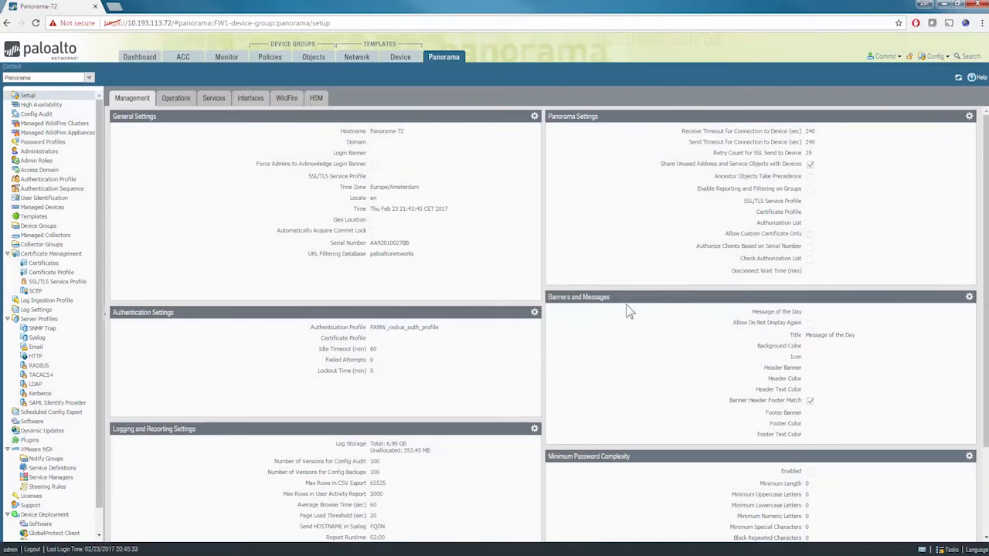
Commit all changes to Panorama and dismiss the commit status
click(886, 56)
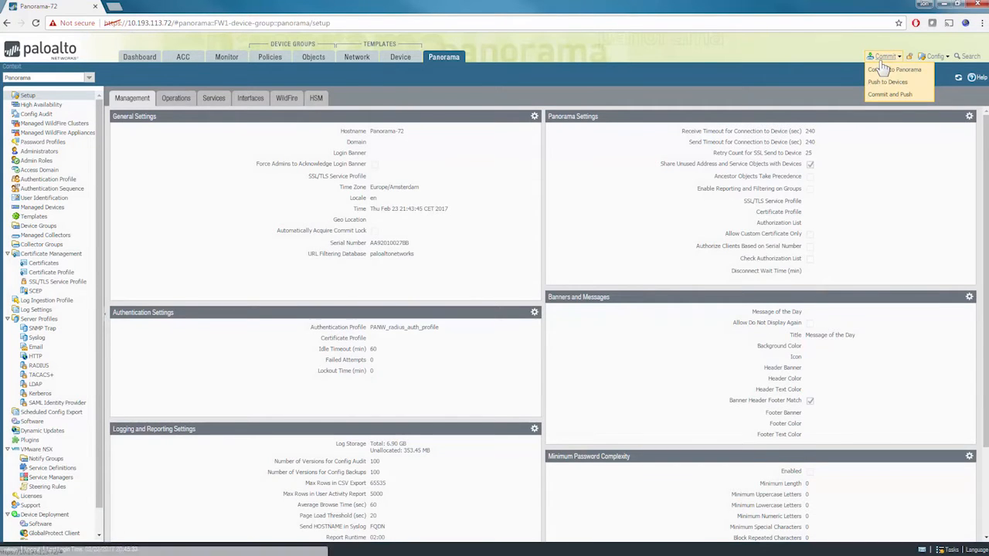
click(895, 70)
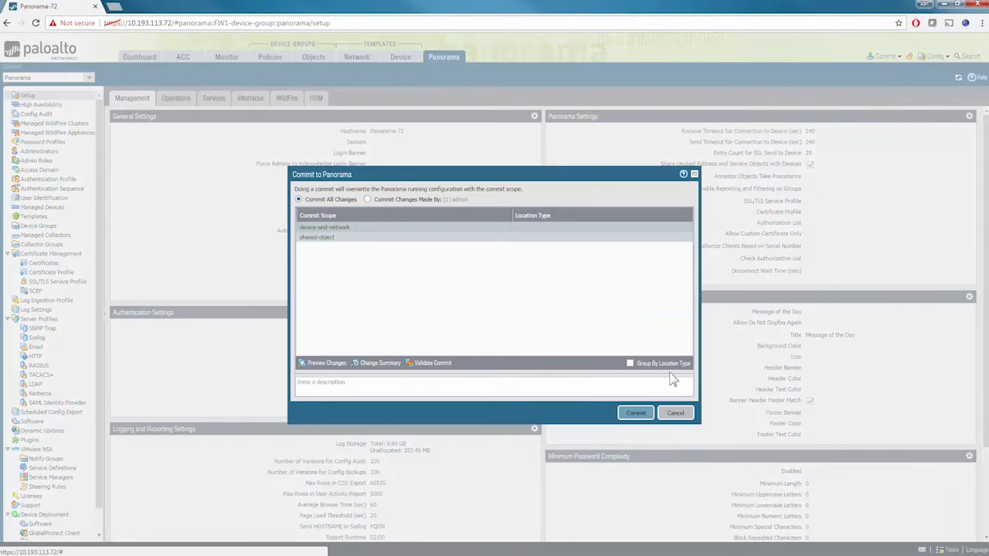
click(635, 413)
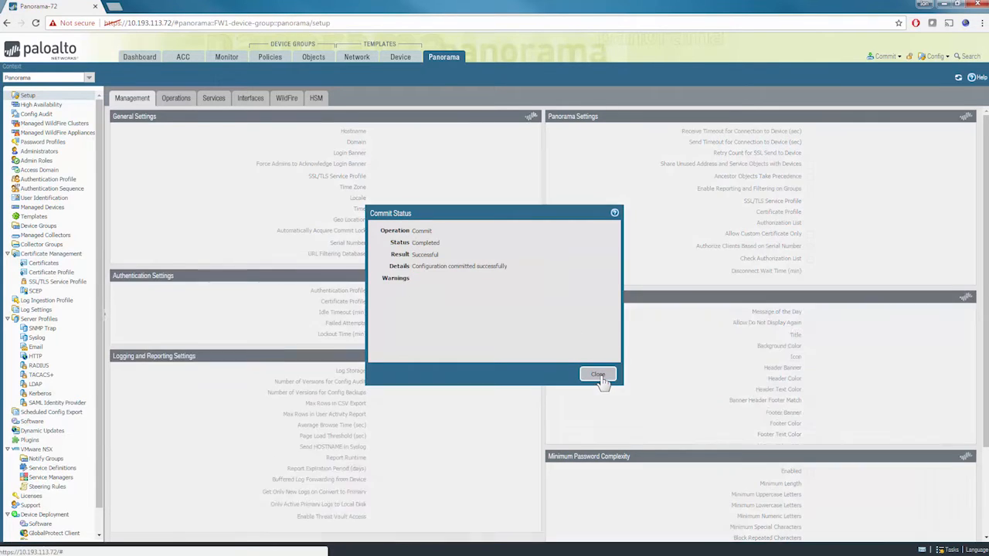
click(599, 375)
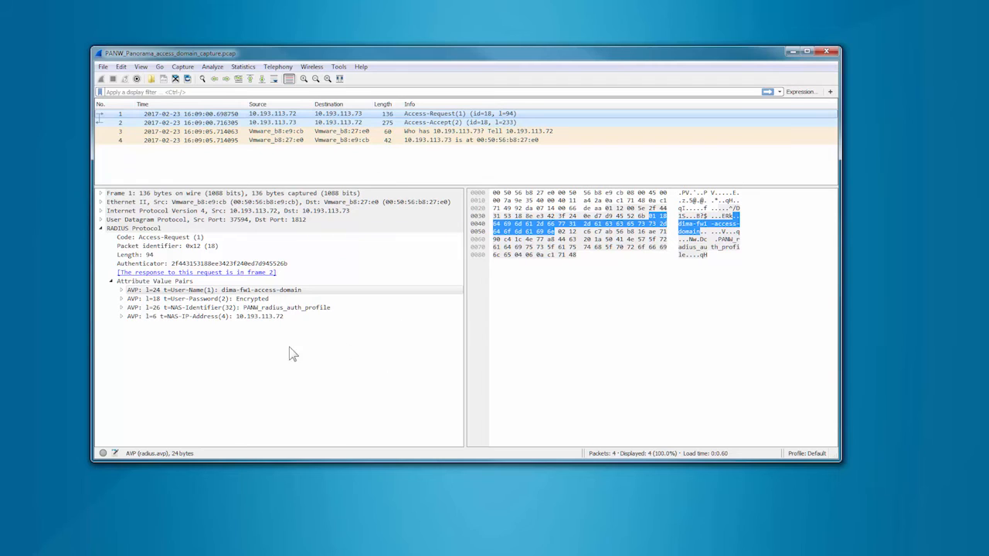
In the Wireshark capture, examine the Access-Request packet's User-Name, NAS-Identifier and NAS-IP-Address attributes
click(306, 291)
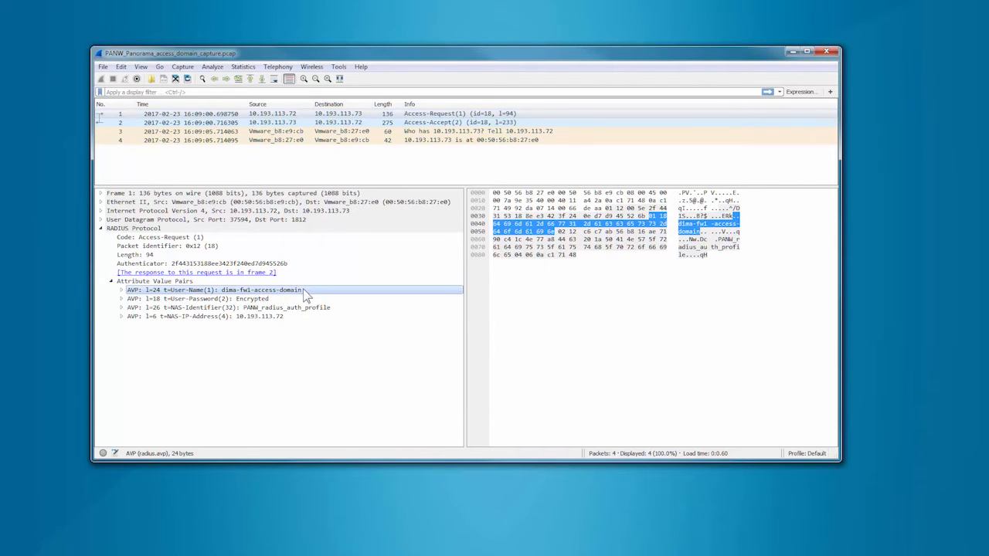
click(327, 309)
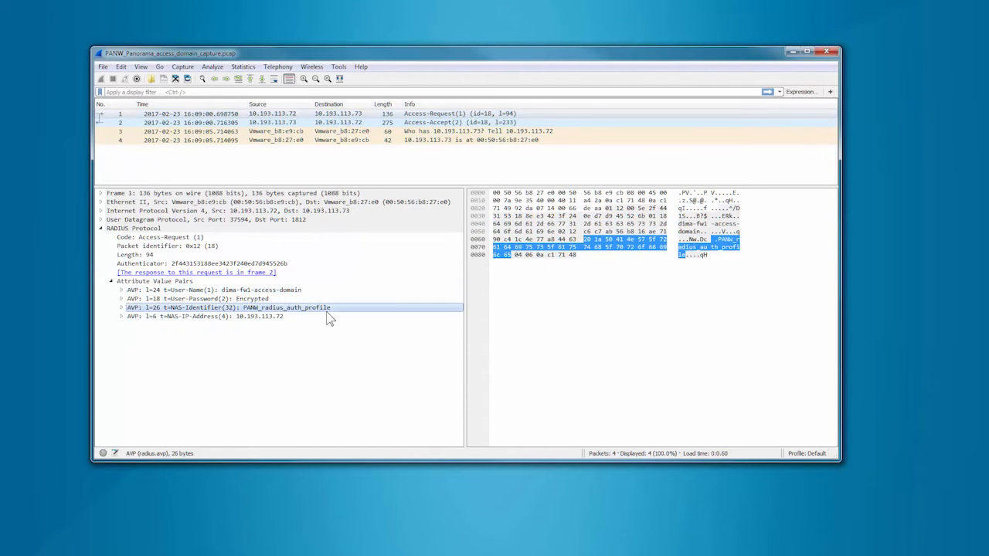
click(280, 318)
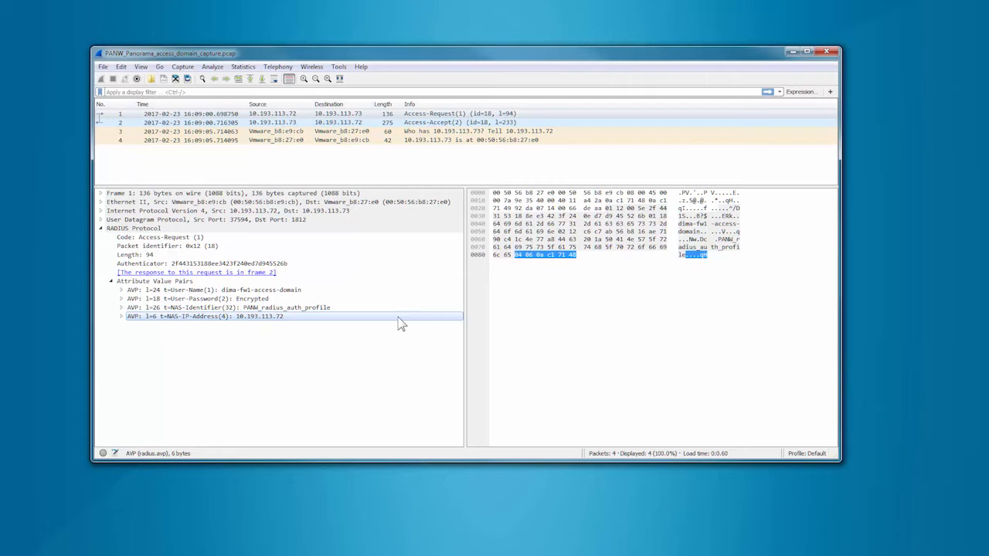
Examine the Access-Accept packet's two Palo Alto vendor-specific attributes for the Panorama admin role and access domain
click(425, 124)
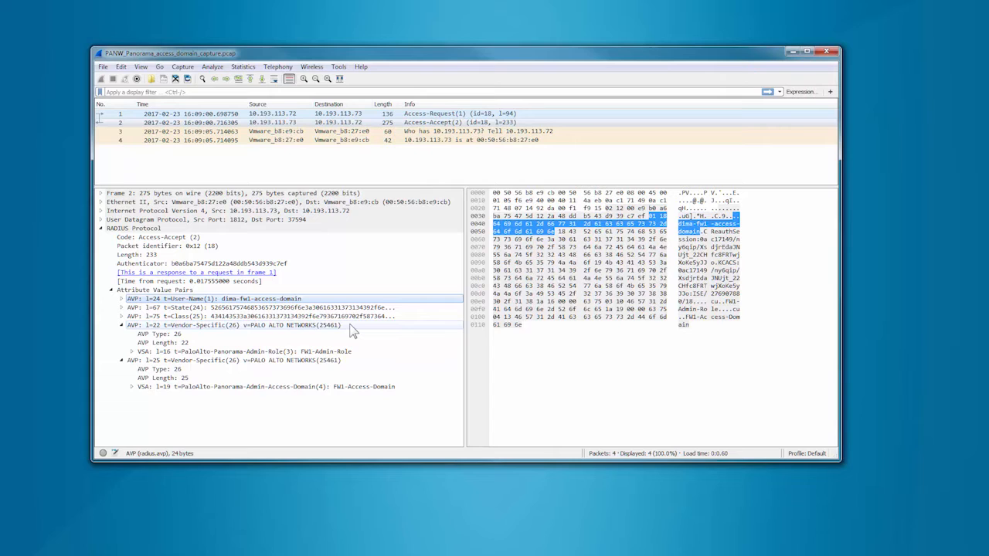
click(121, 325)
click(121, 334)
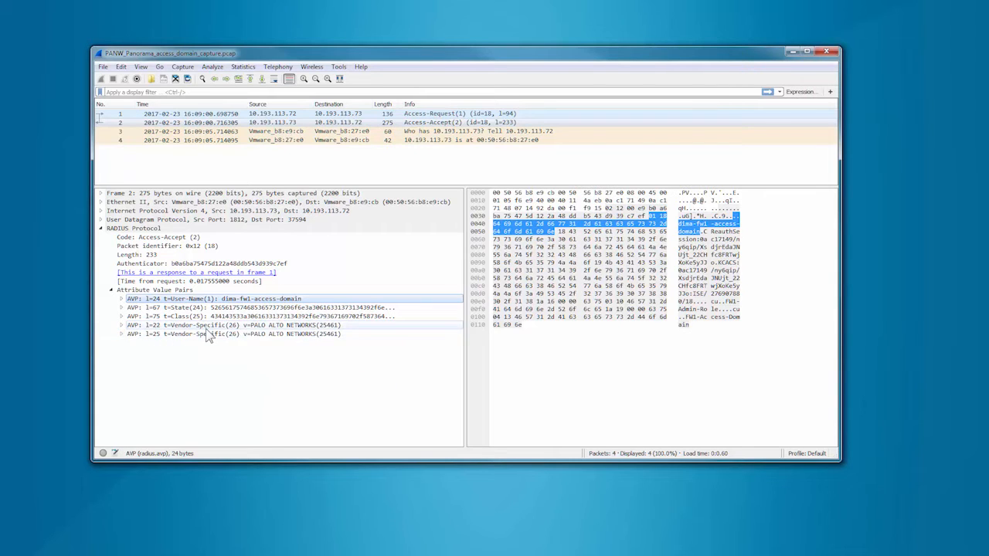
double_click(206, 328)
double_click(232, 363)
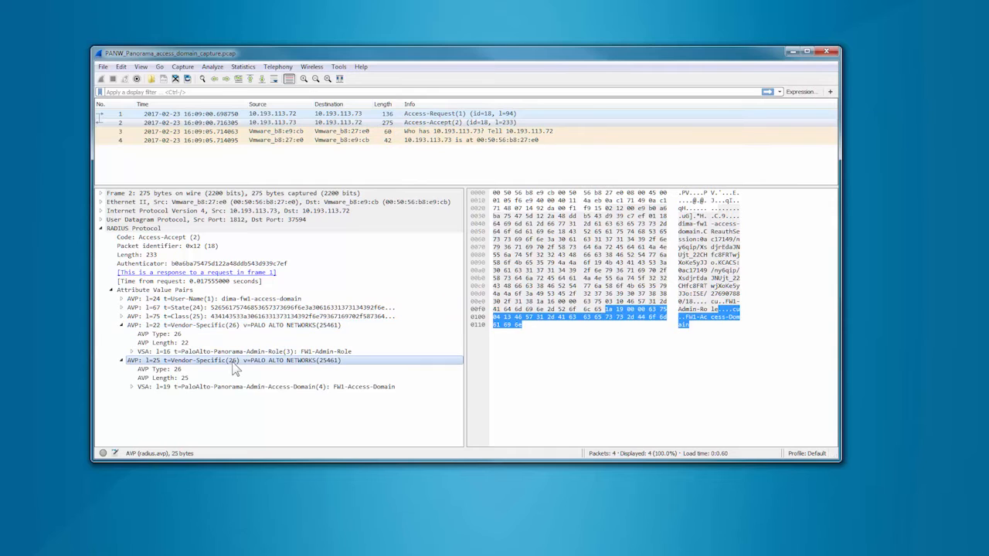
click(326, 352)
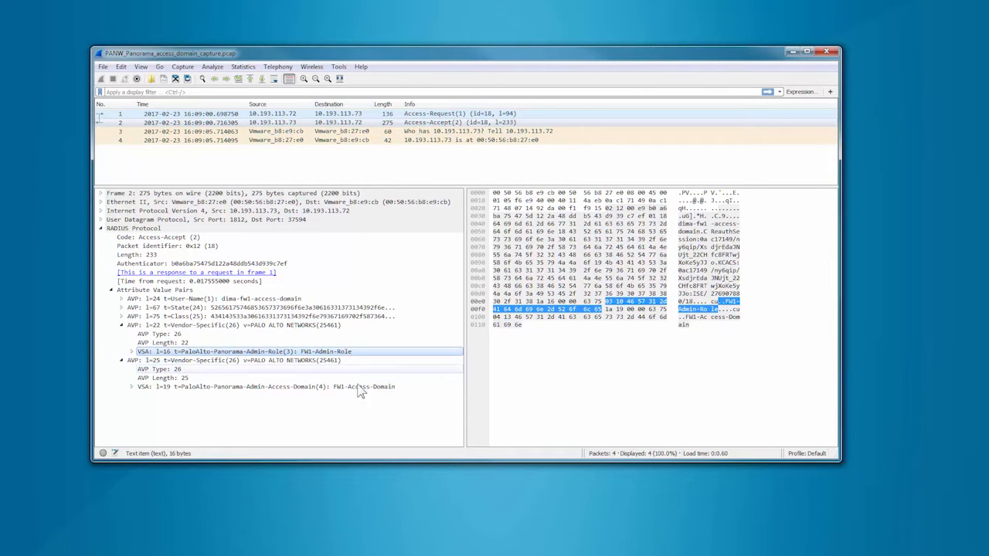
click(325, 393)
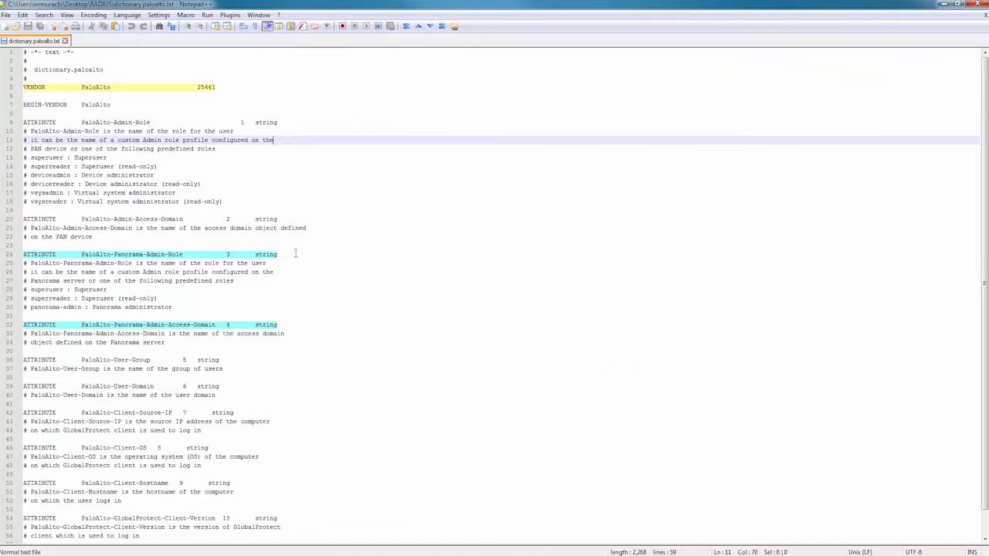
In Notepad++, examine the PaloAlto-Panorama-Admin-Role and PaloAlto-Panorama-Admin-Access-Domain attributes in dictionary paloalto.txt, and put the file away
drag(295, 252, 185, 248)
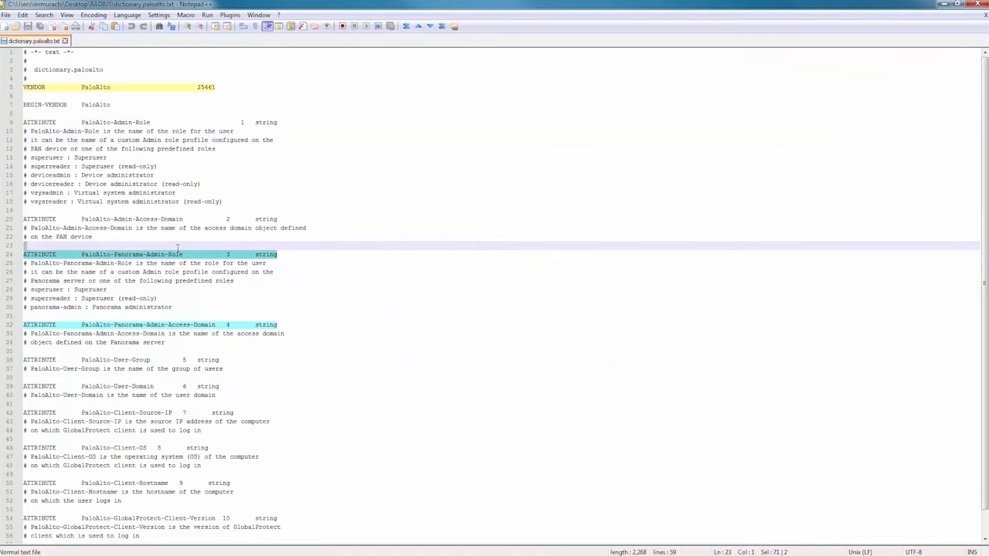
drag(57, 251, 14, 253)
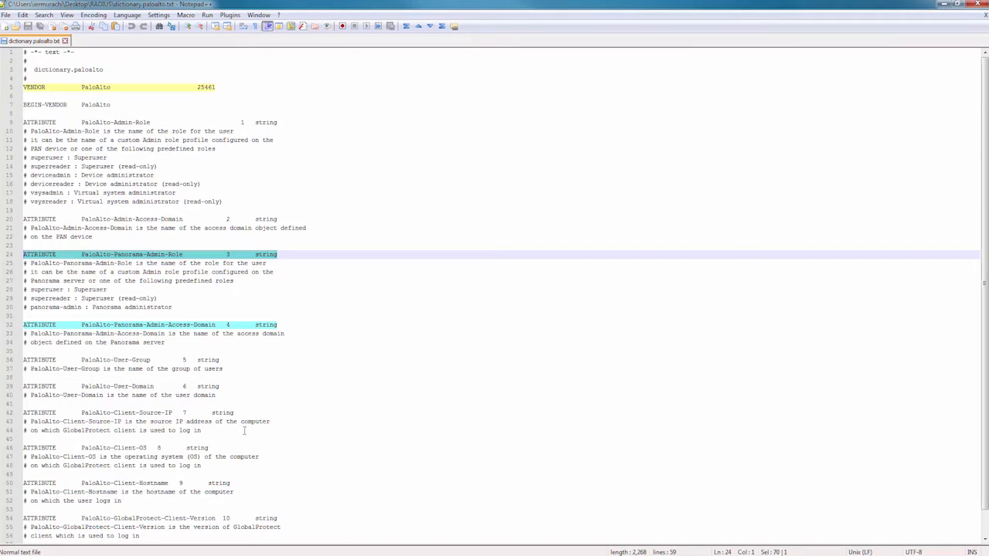
drag(254, 316, 23, 325)
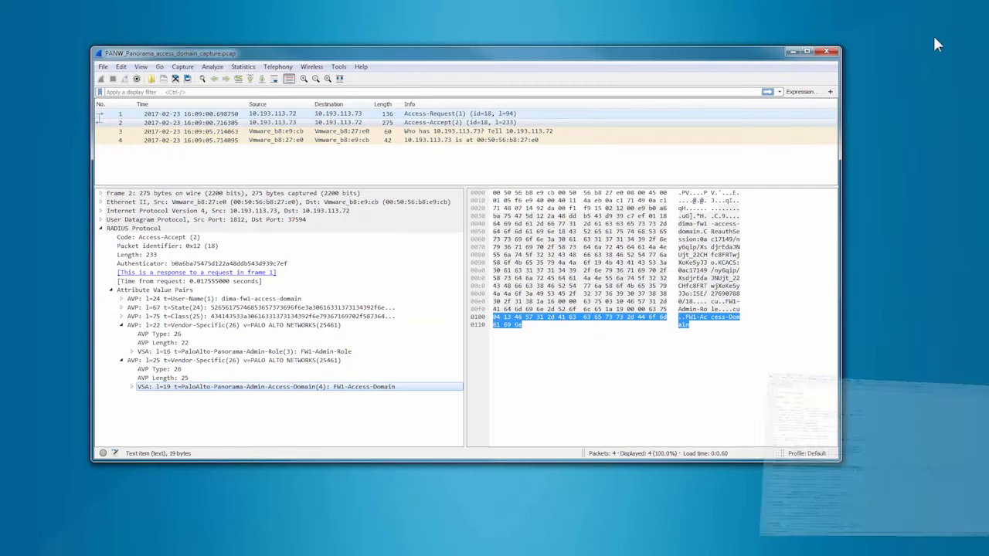
click(943, 4)
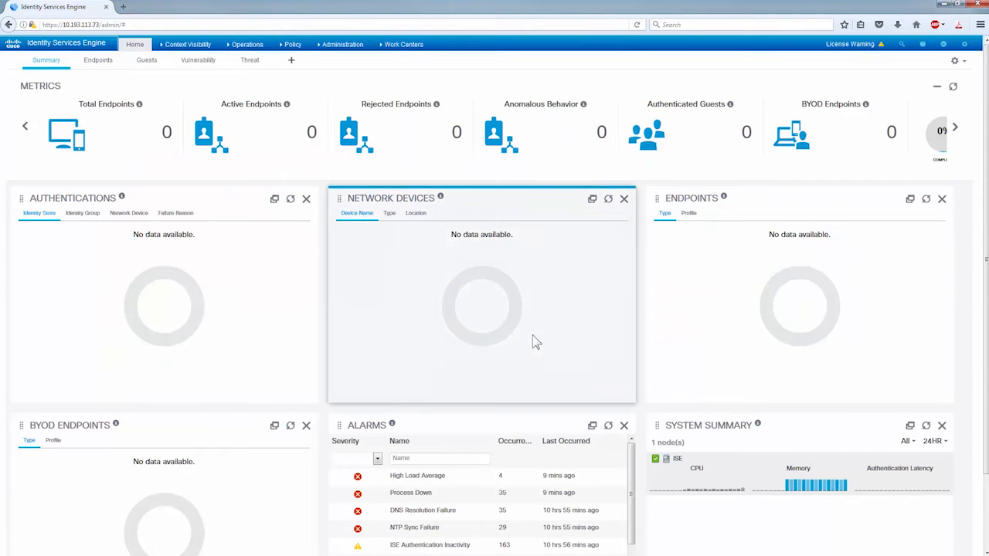
In Cisco ISE, open the Panorama-72 network device under device administration and review its name, IP address and revealed RADIUS shared secret
click(403, 45)
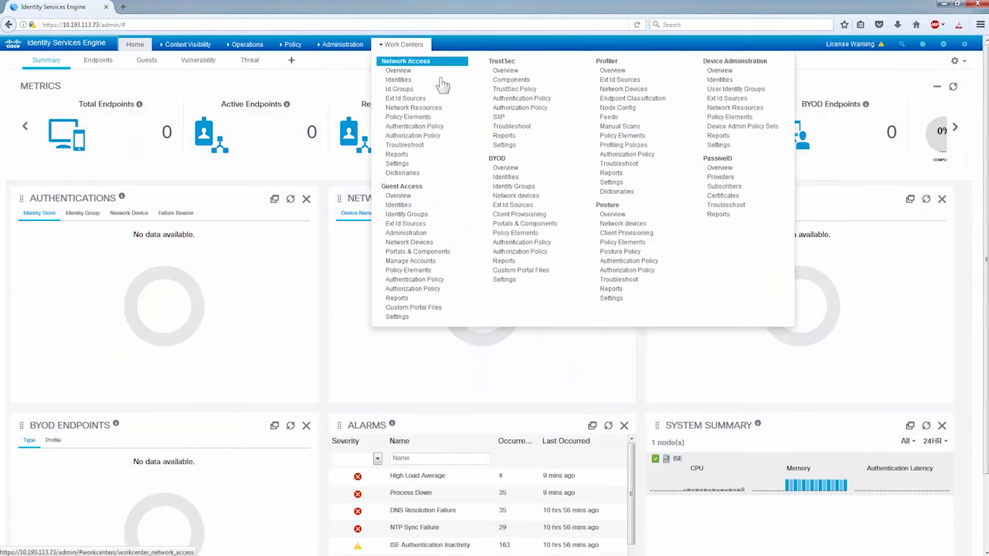
click(759, 114)
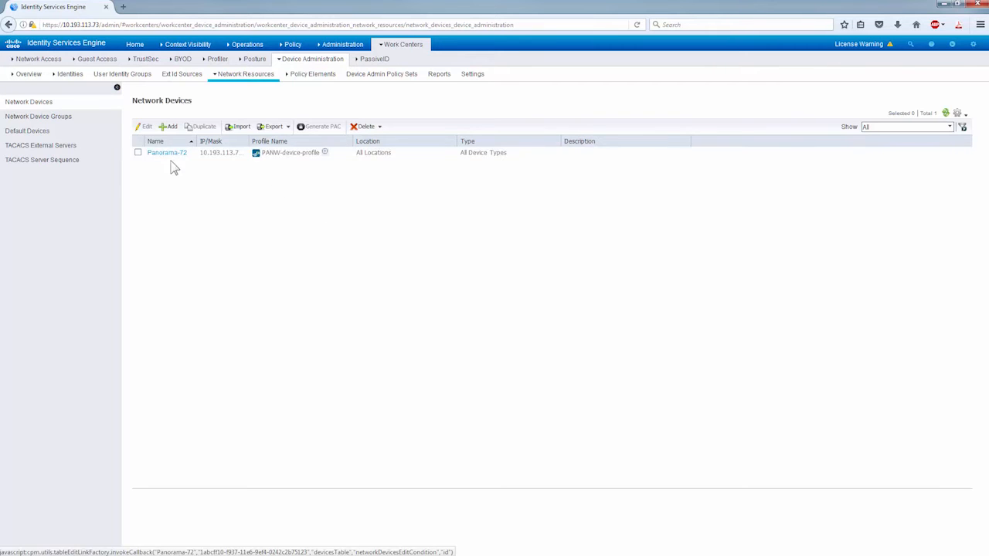
click(170, 153)
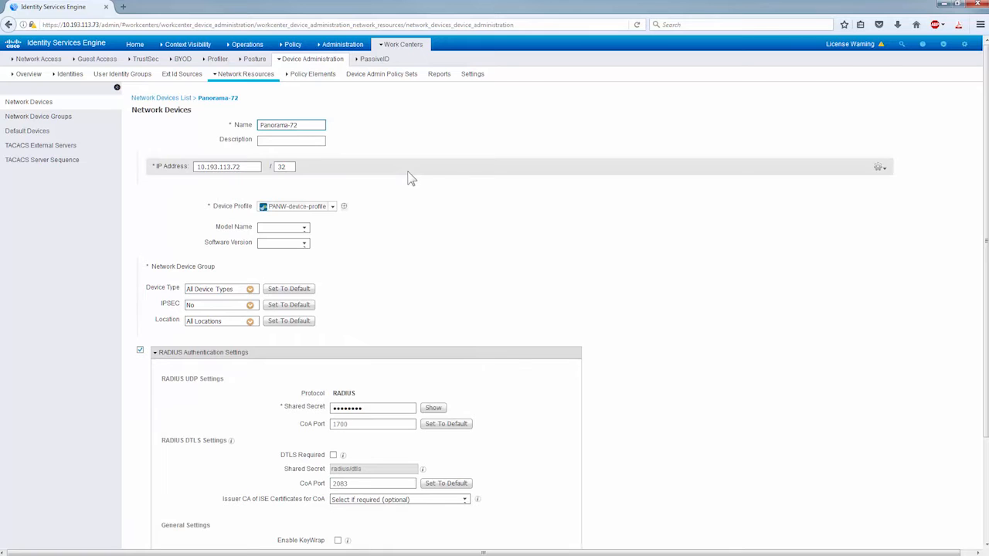
triple_click(309, 126)
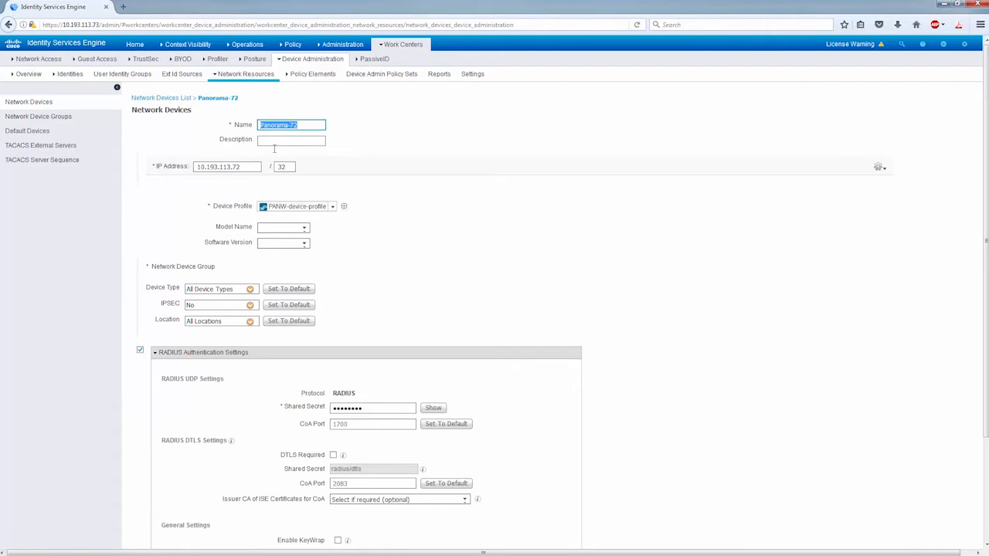
triple_click(248, 168)
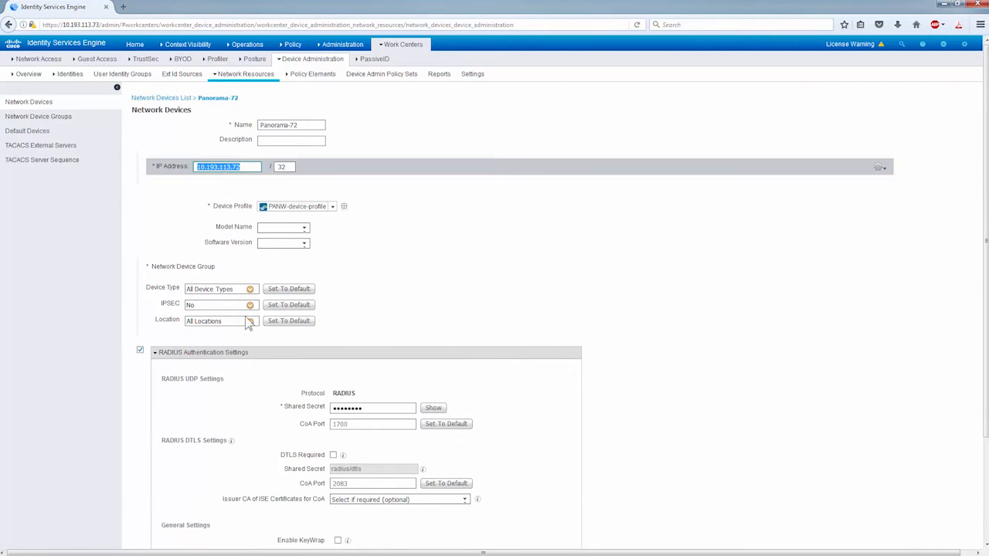
click(433, 408)
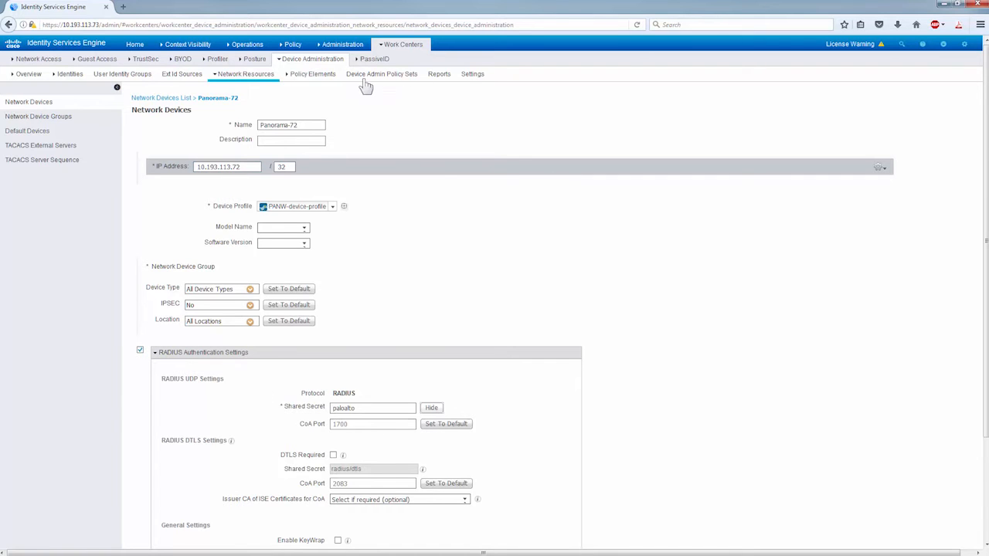
View the network access users in ISE identity management and check the FW1 and FW2 access-domain accounts
click(343, 45)
click(342, 168)
click(626, 122)
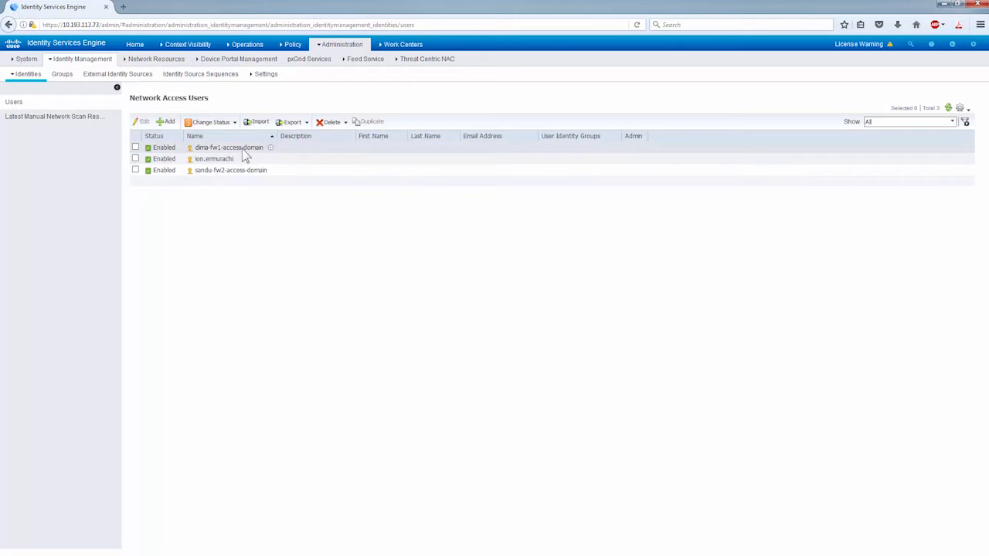
mouse_move(271, 148)
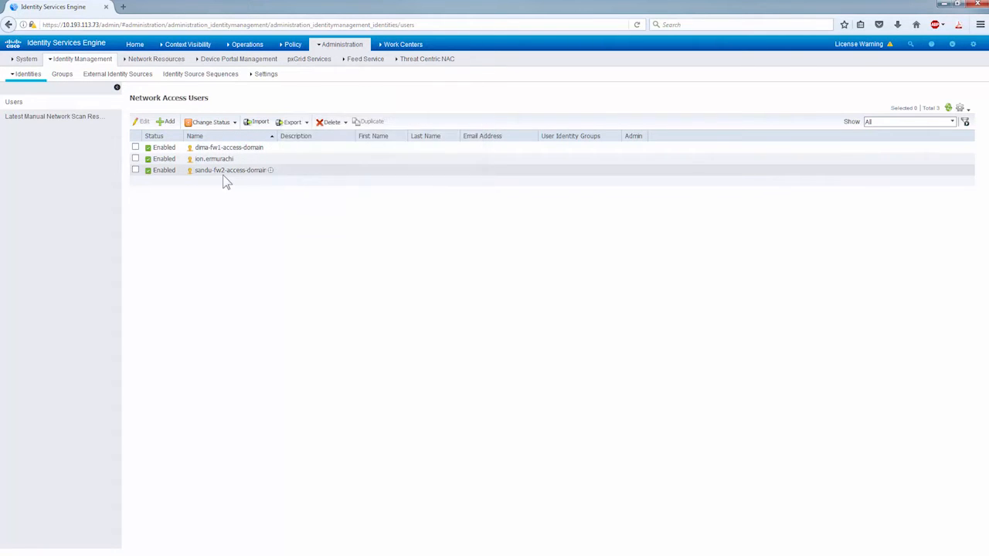
mouse_move(271, 172)
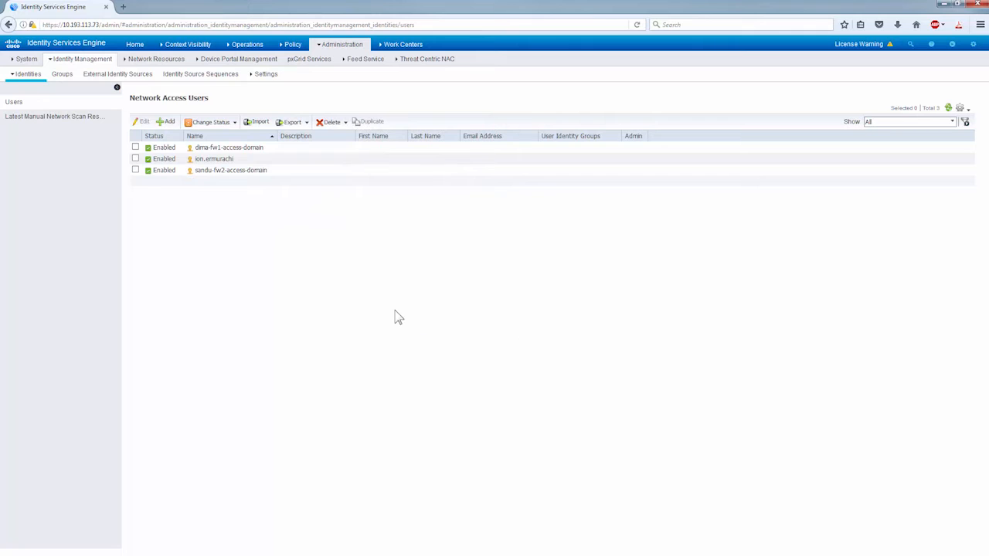
Open the PaloAltoNetworks RADIUS vendor dictionary in the ISE policy element system dictionaries
click(292, 47)
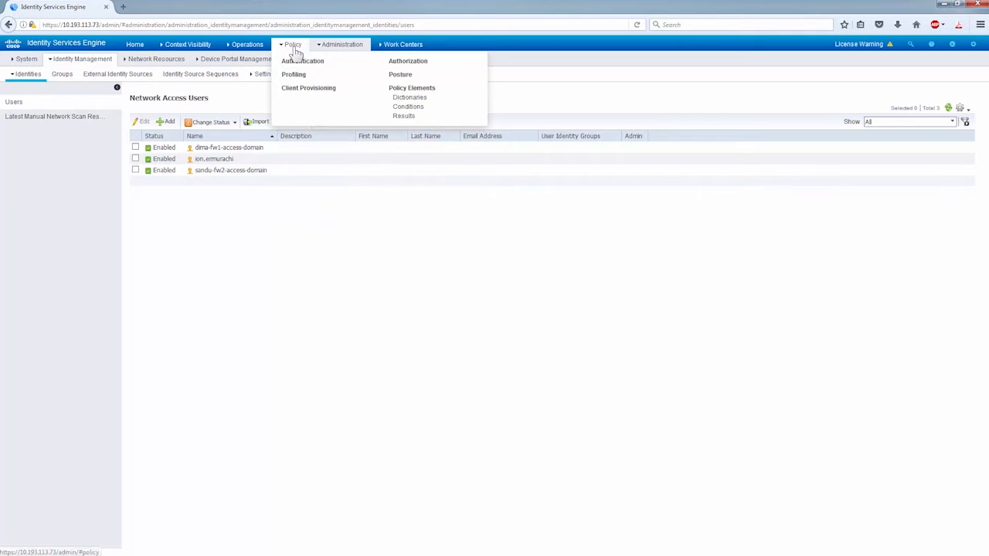
click(424, 102)
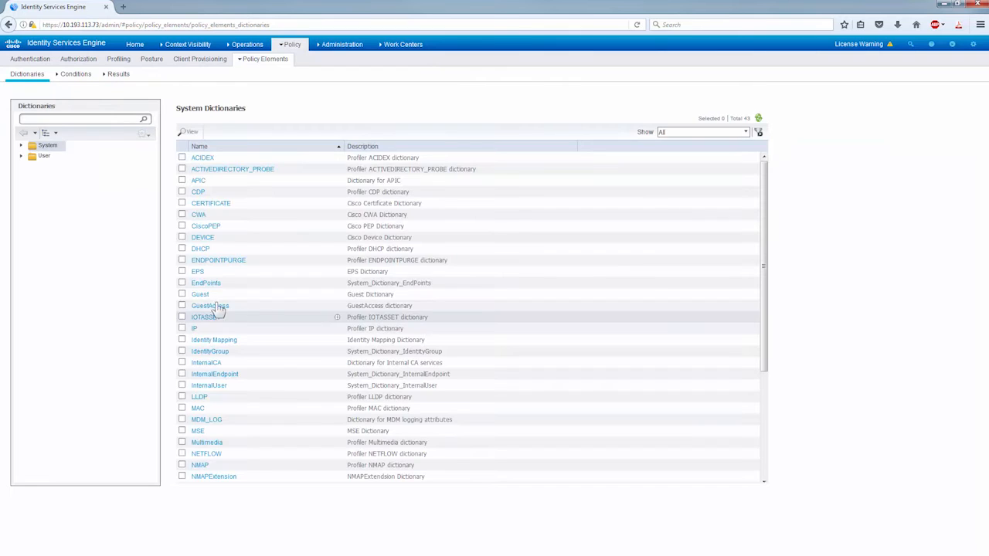
click(24, 147)
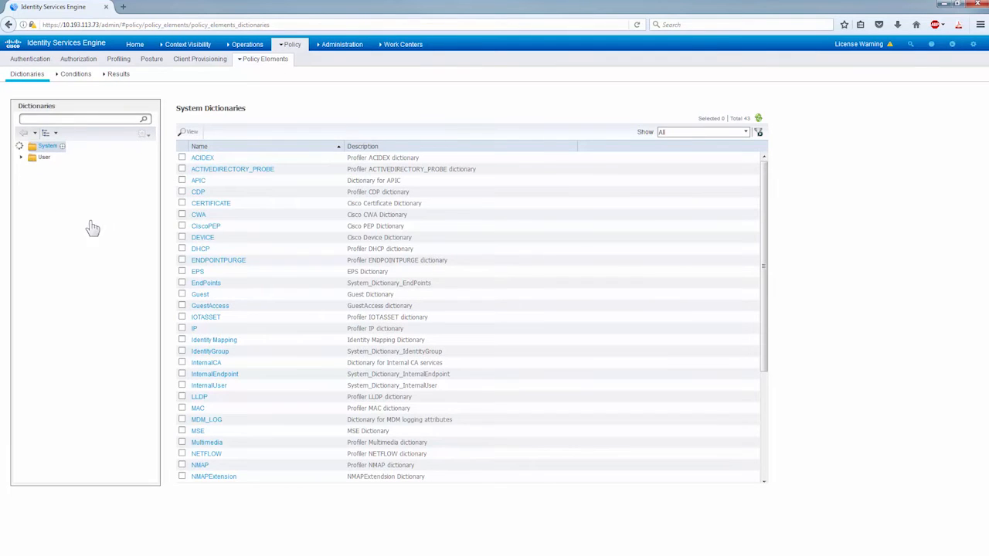
scroll(116, 373, down, 5)
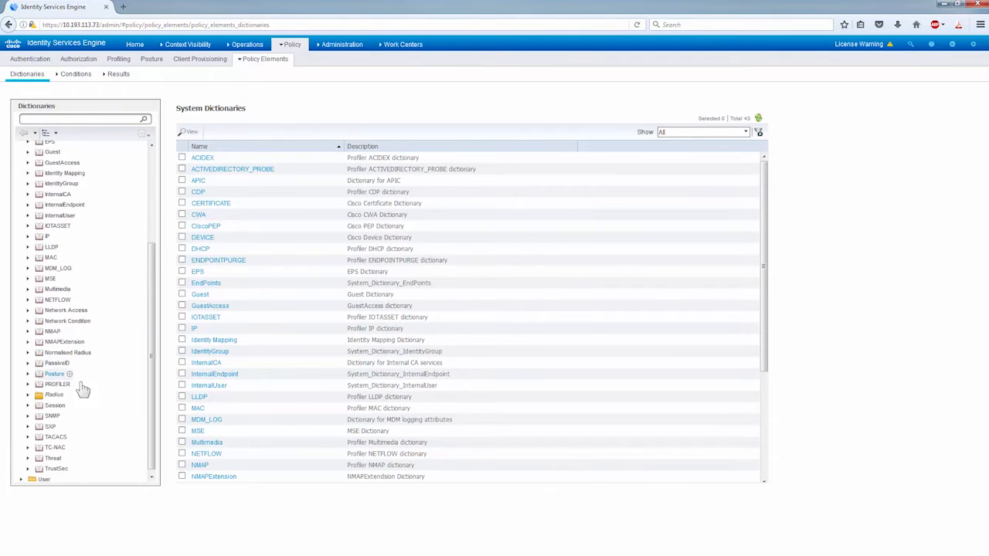
click(28, 395)
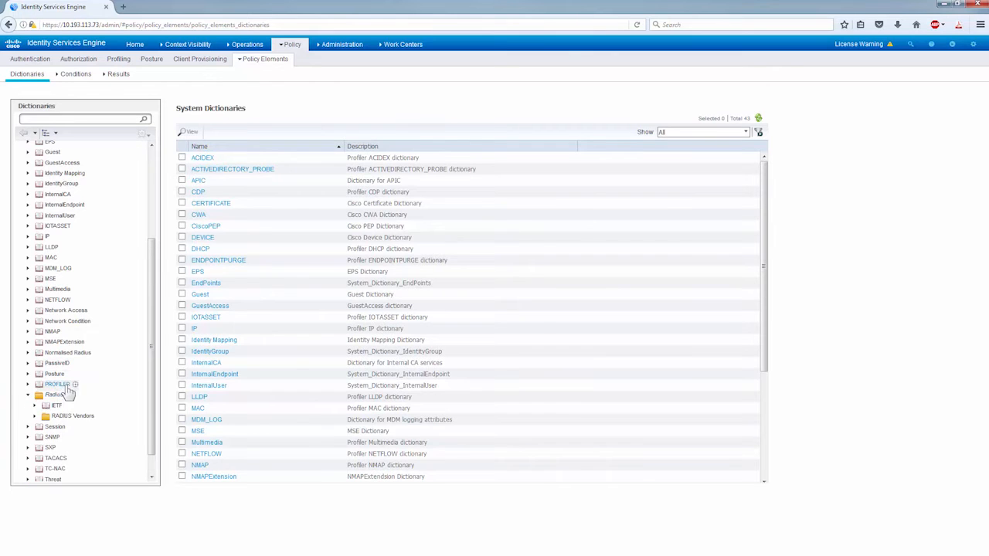
scroll(31, 397, down, 1)
click(35, 391)
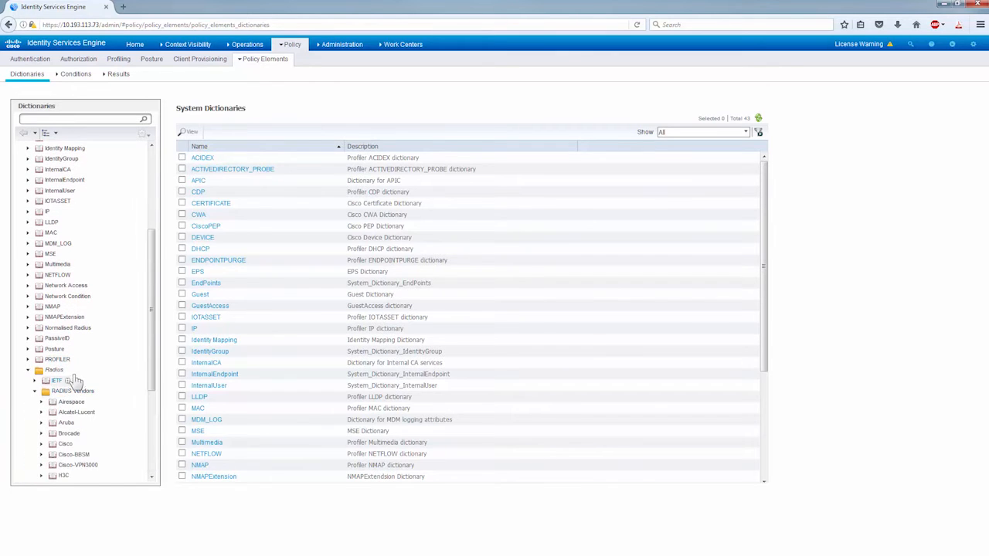
scroll(78, 358, down, 3)
scroll(78, 357, down, 2)
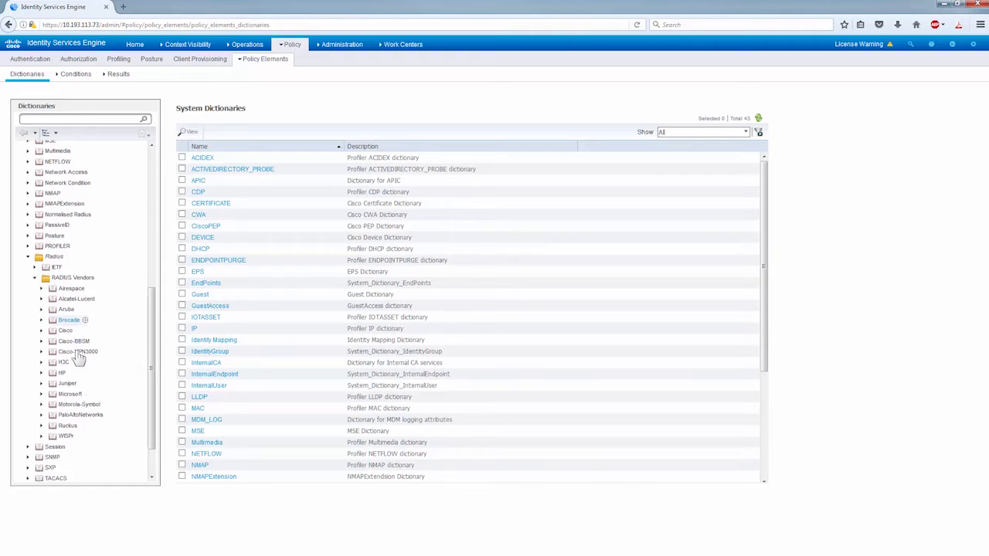
click(89, 401)
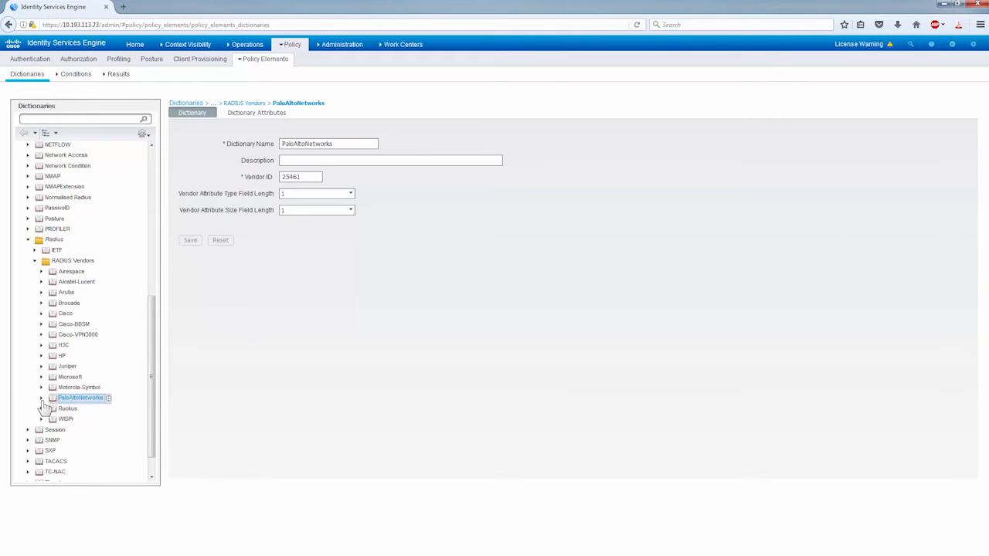
Expand the PaloAltoNetworks dictionary and review the full names and numbers of its attributes
click(42, 399)
scroll(92, 371, down, 4)
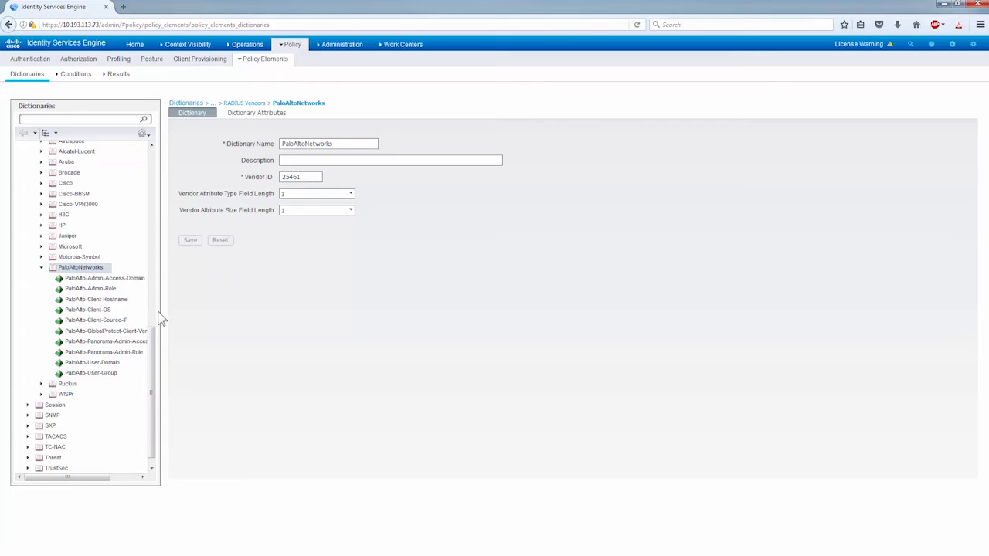
drag(164, 307, 205, 298)
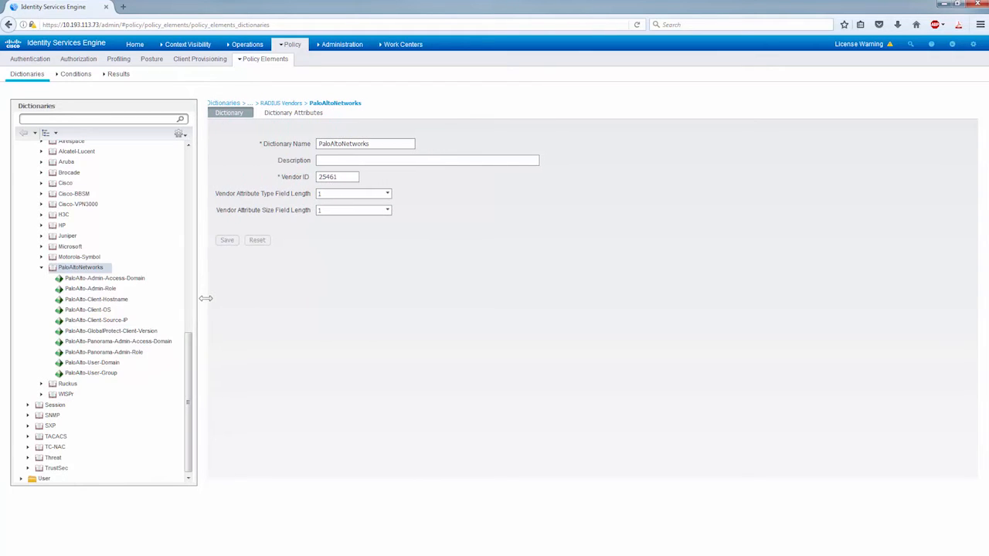
click(305, 114)
click(317, 160)
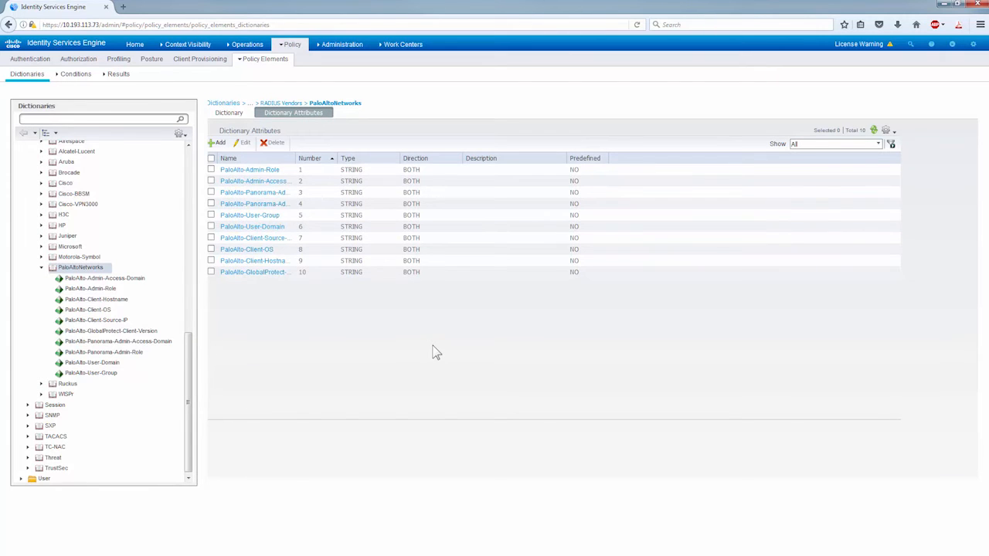
Start a new ISE authorization profile named PANW-FW1-Access-Domain with PANW-device-profile as its network device profile
click(293, 47)
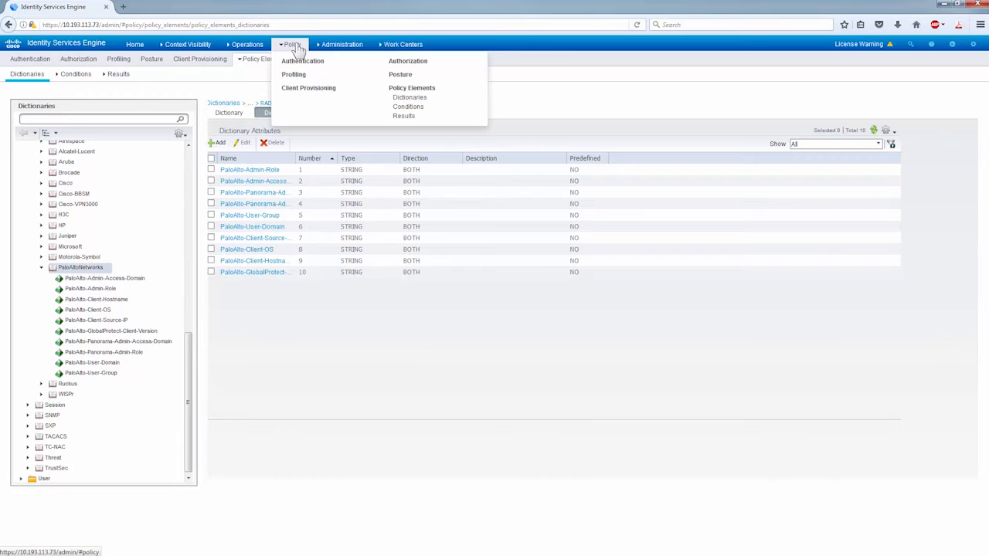
click(417, 118)
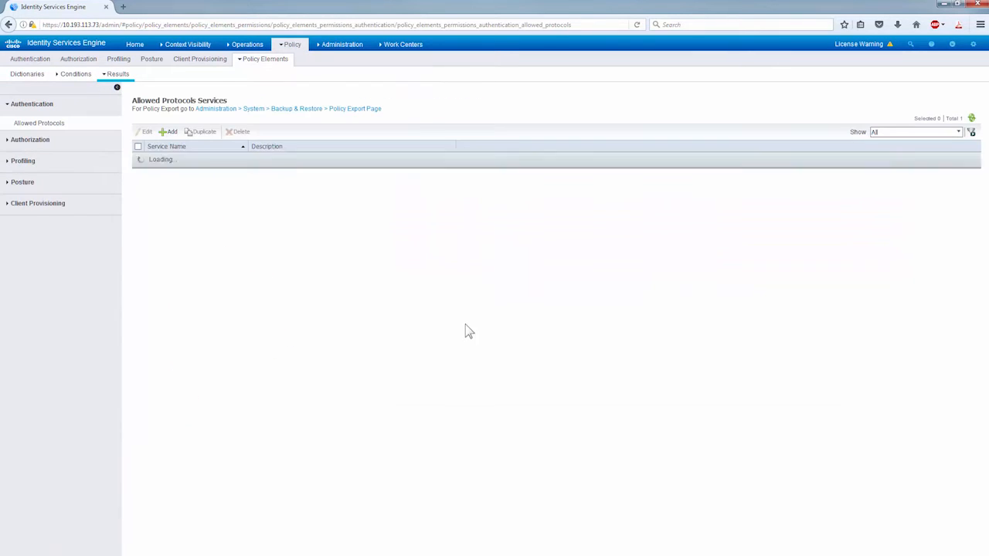
click(44, 140)
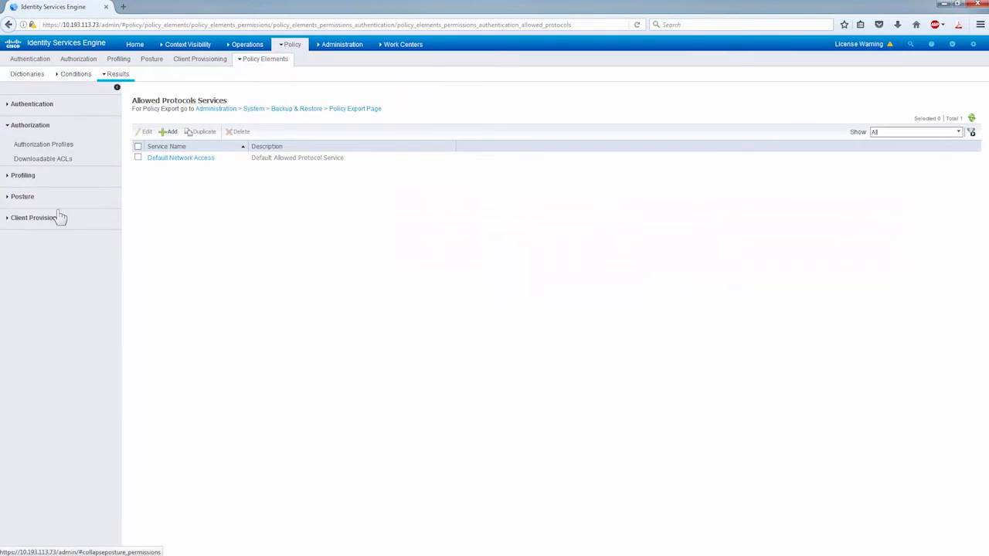
click(60, 146)
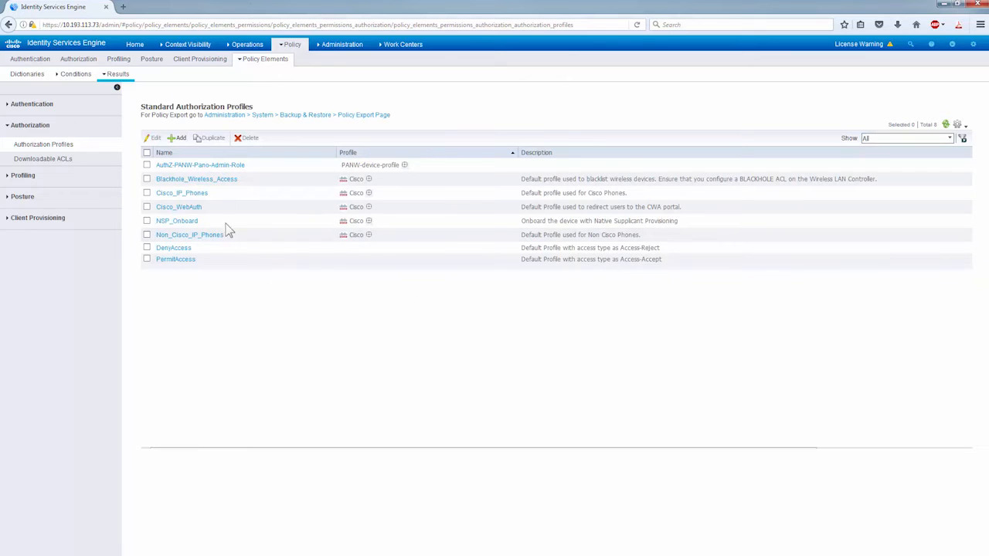
click(176, 137)
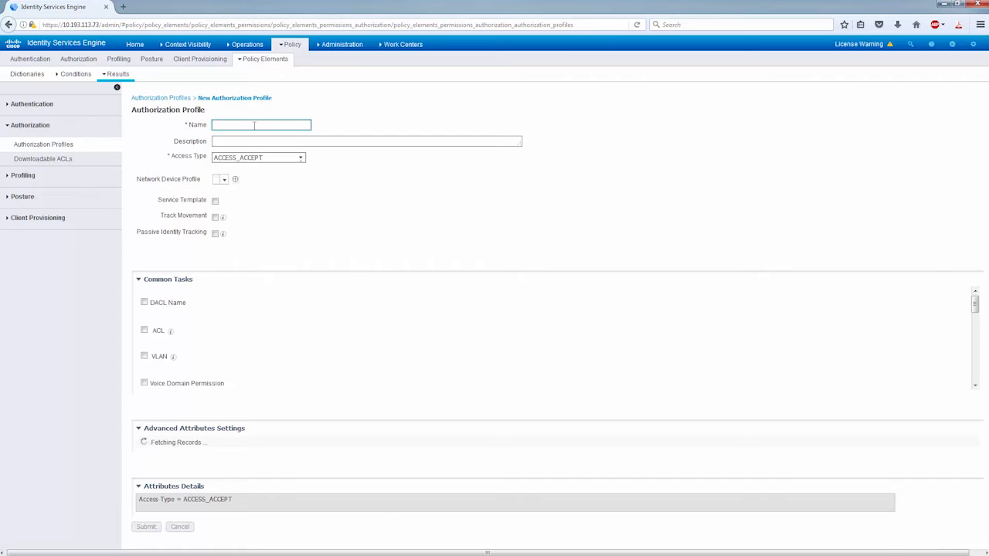
text(PANW-FW1-Access-Domain)
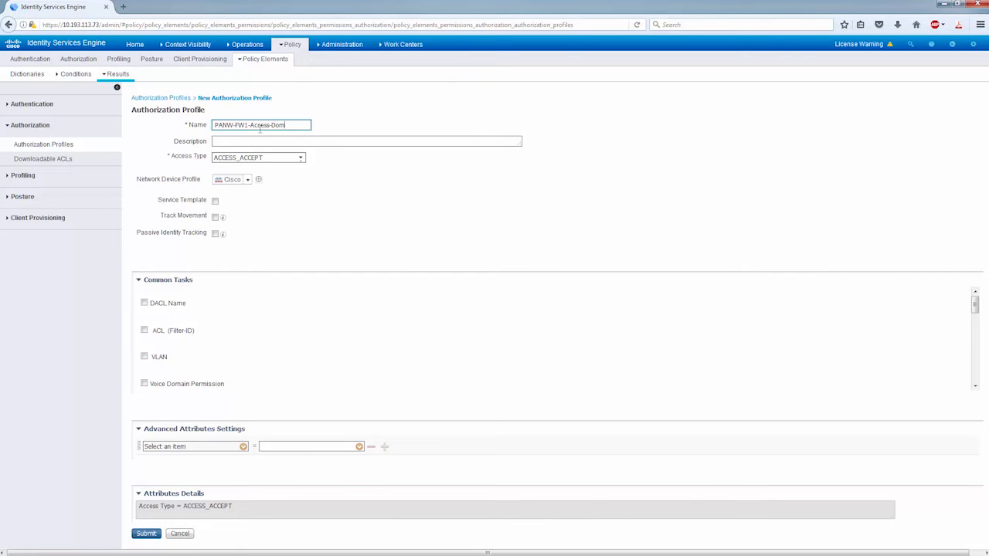
click(247, 180)
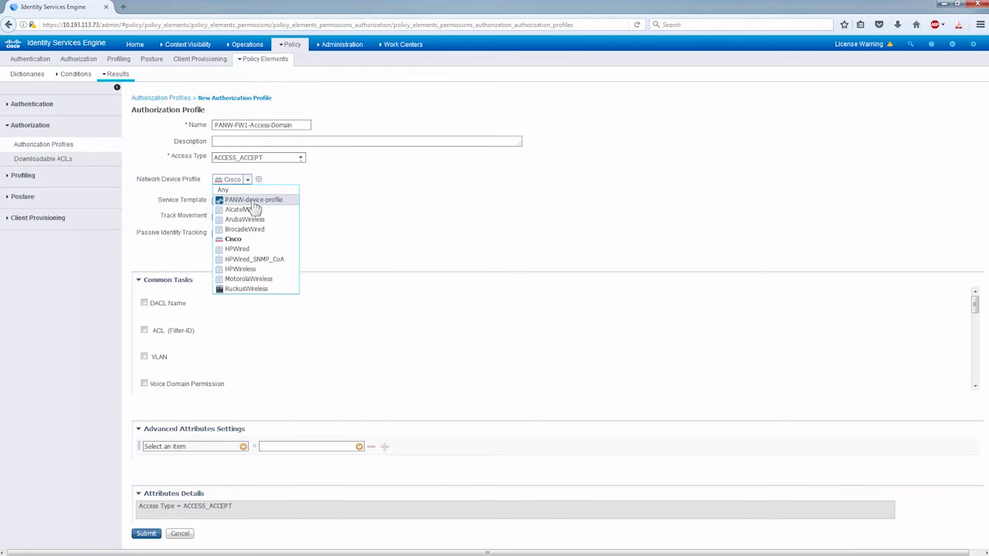
click(253, 201)
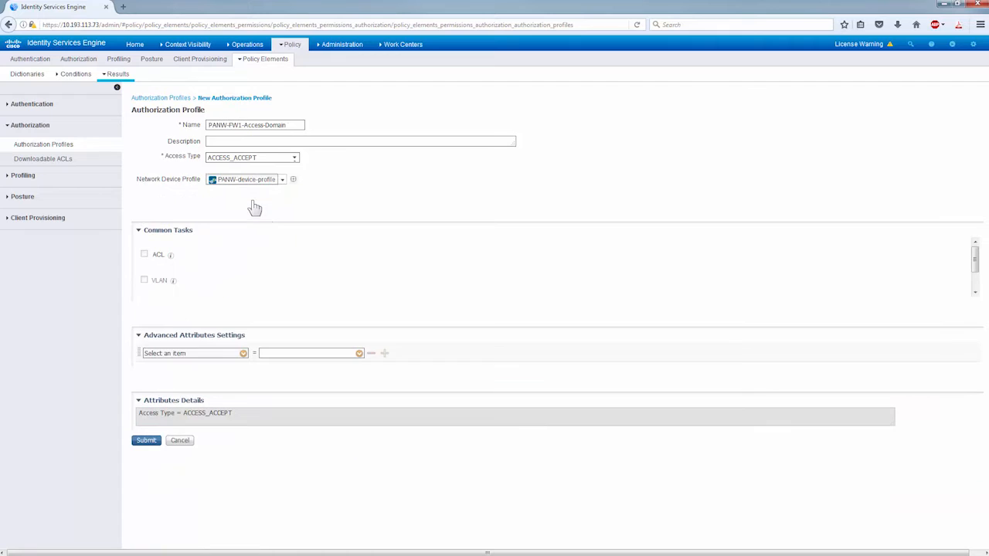
Choose PaloAlto-Panorama-Admin-Access-Domain from the PaloAltoNetworks dictionary as the profile's first advanced attribute
click(242, 353)
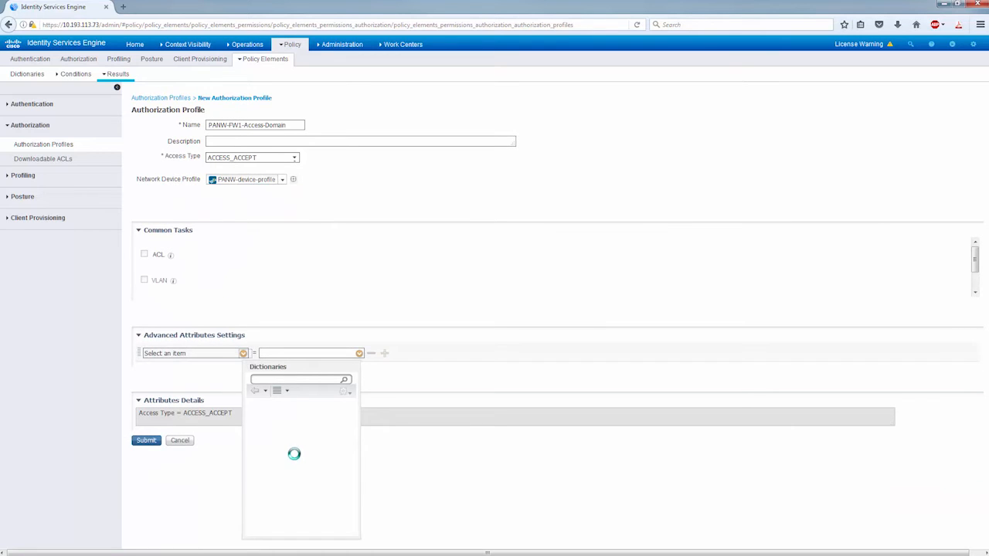
scroll(306, 473, down, 2)
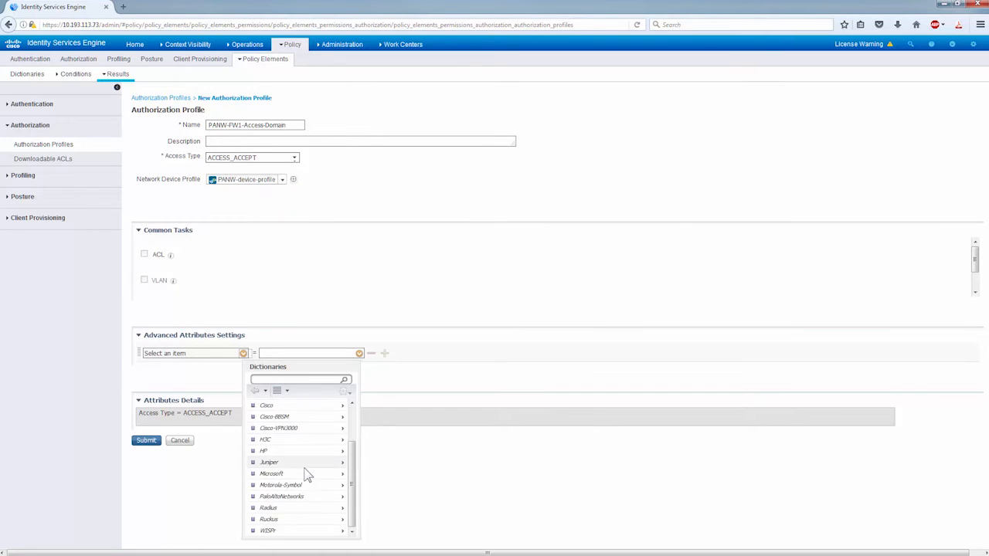
click(344, 498)
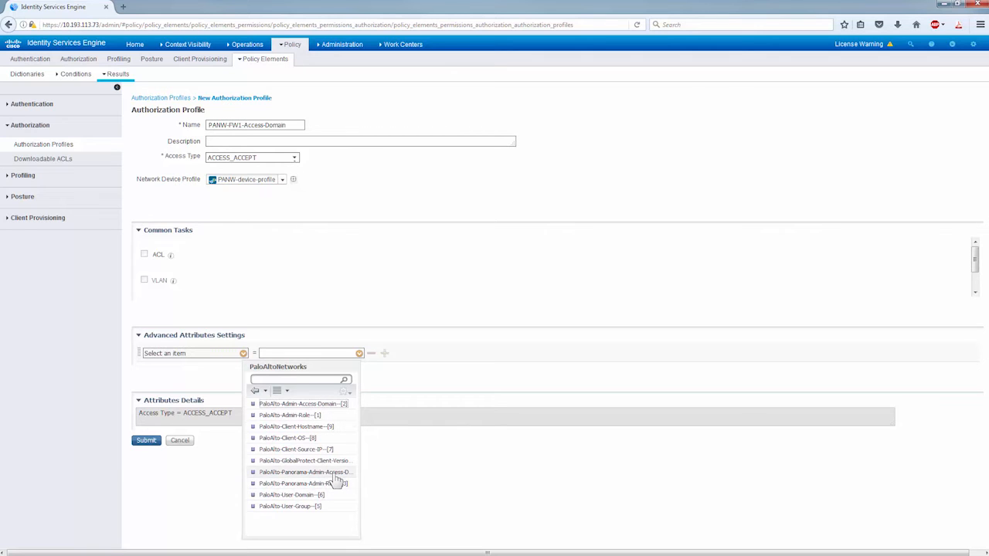
click(334, 473)
click(282, 355)
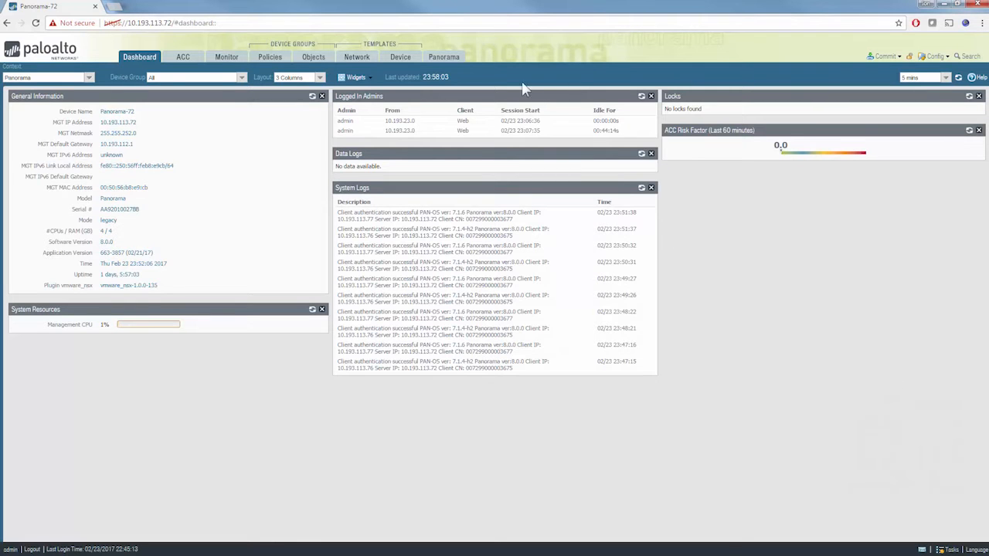
Copy the access domain name FW1-Access-Domain from Panorama and enter it in ISE as the value of PaloAlto-Panorama-Admin-Access-Domain
click(447, 58)
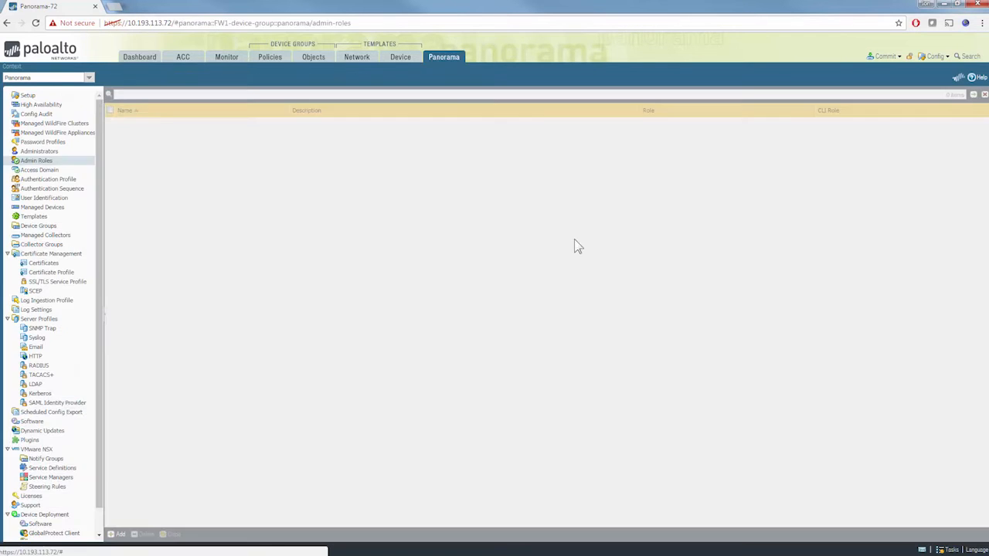
click(62, 170)
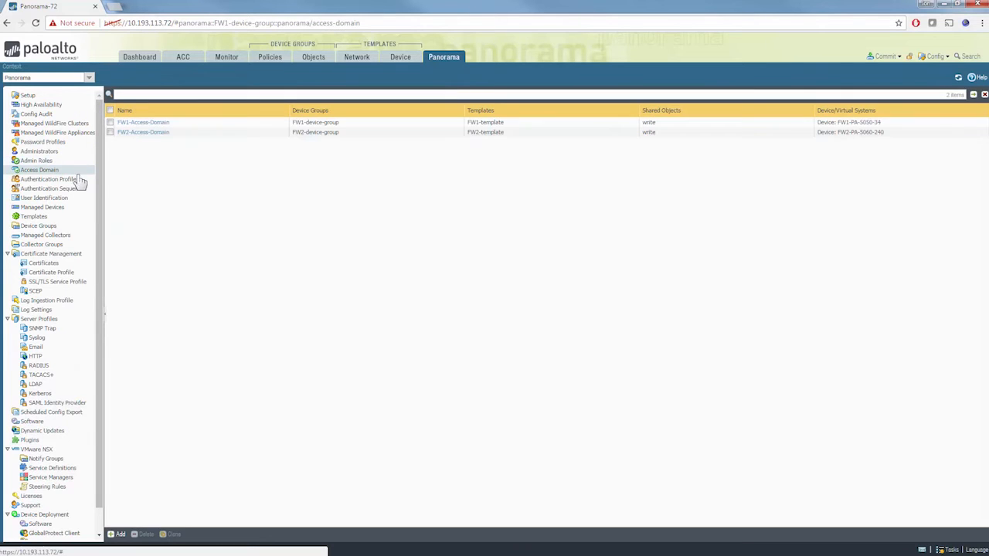
click(166, 123)
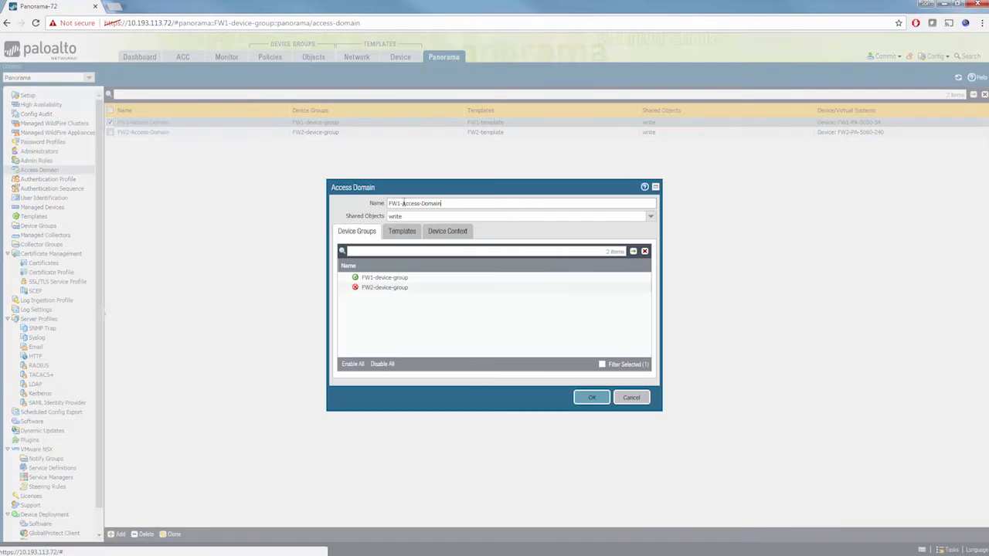
drag(463, 205, 353, 202)
right_click(417, 204)
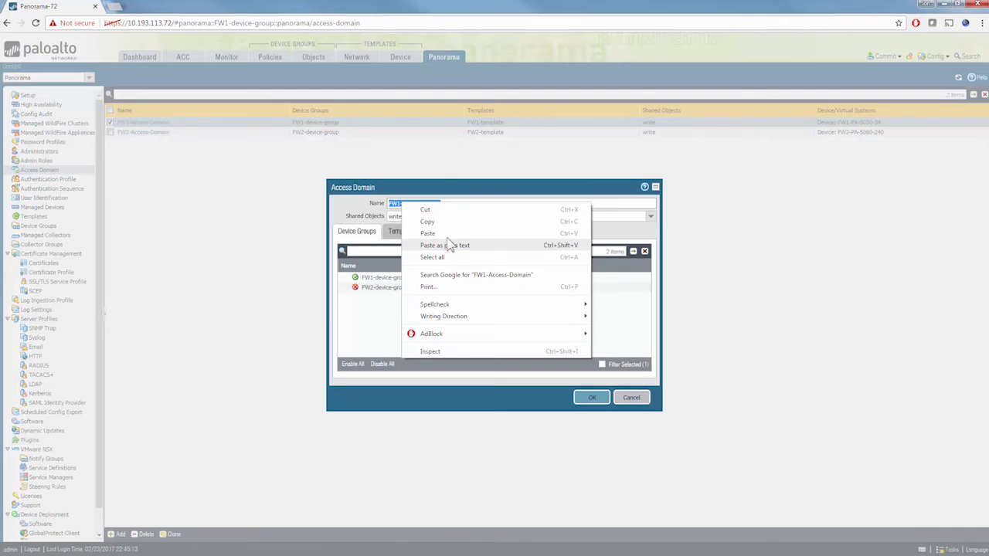
click(447, 223)
click(631, 400)
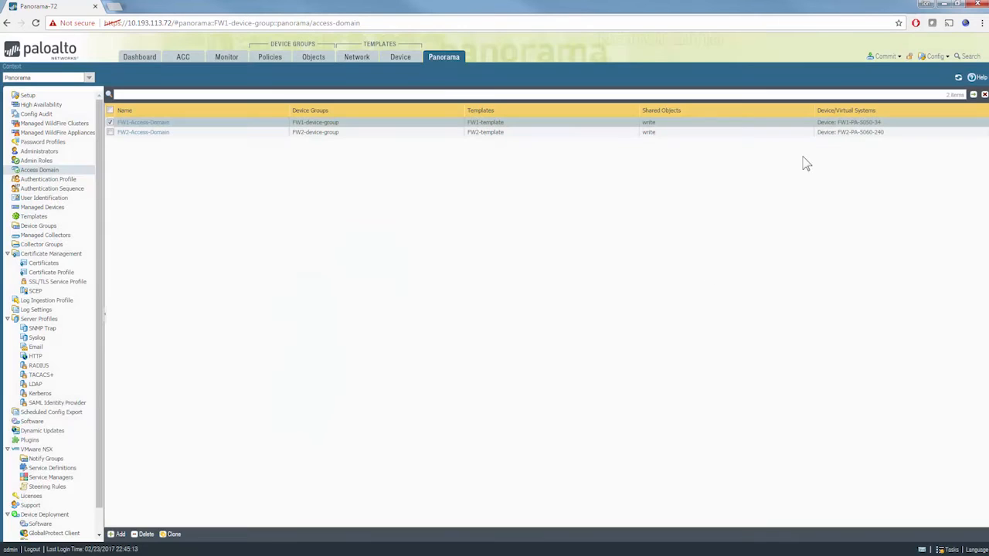
click(944, 3)
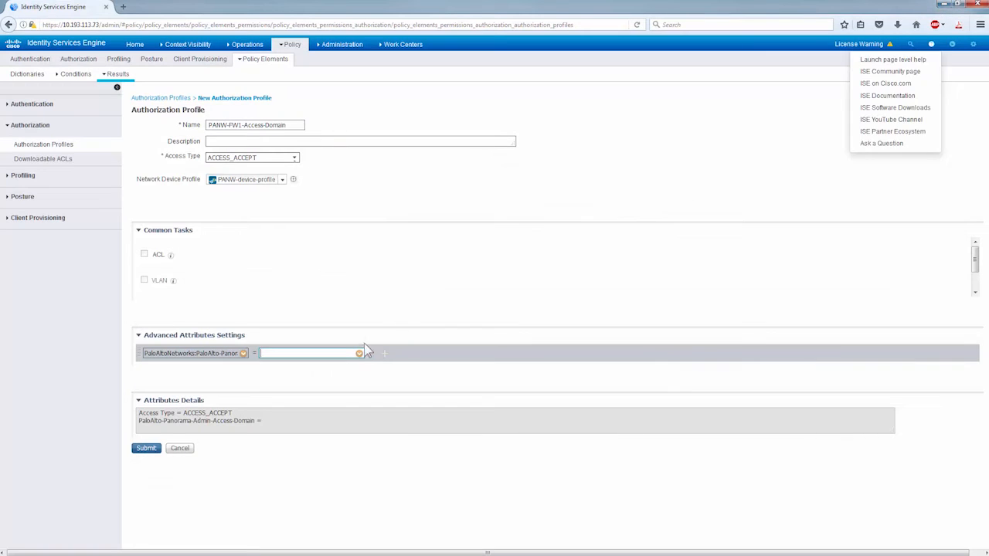
key(ctrl+v)
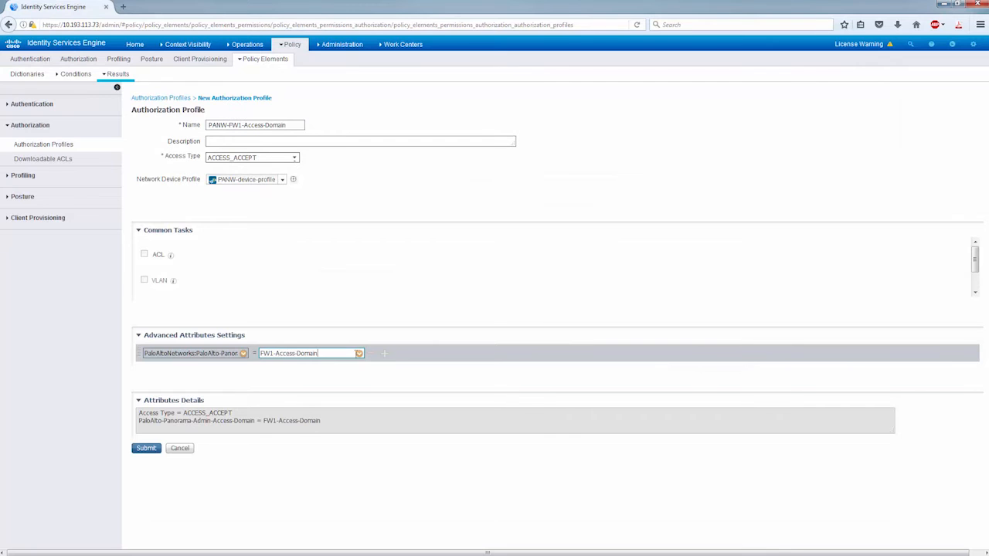
Add a second advanced attribute to the profile, choosing PaloAlto-Panorama-Admin-Role from the PaloAltoNetworks dictionary
click(388, 357)
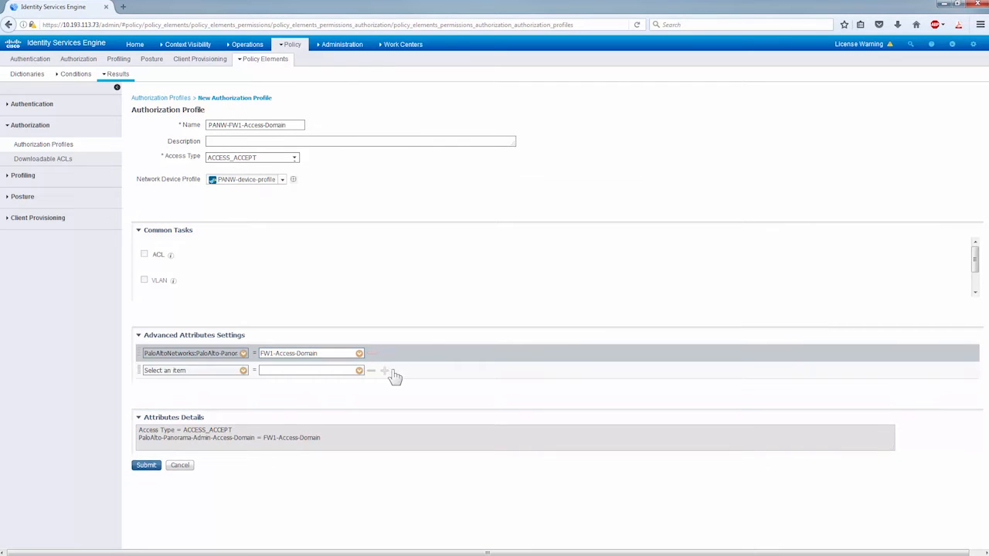
click(244, 371)
scroll(300, 319, down, 3)
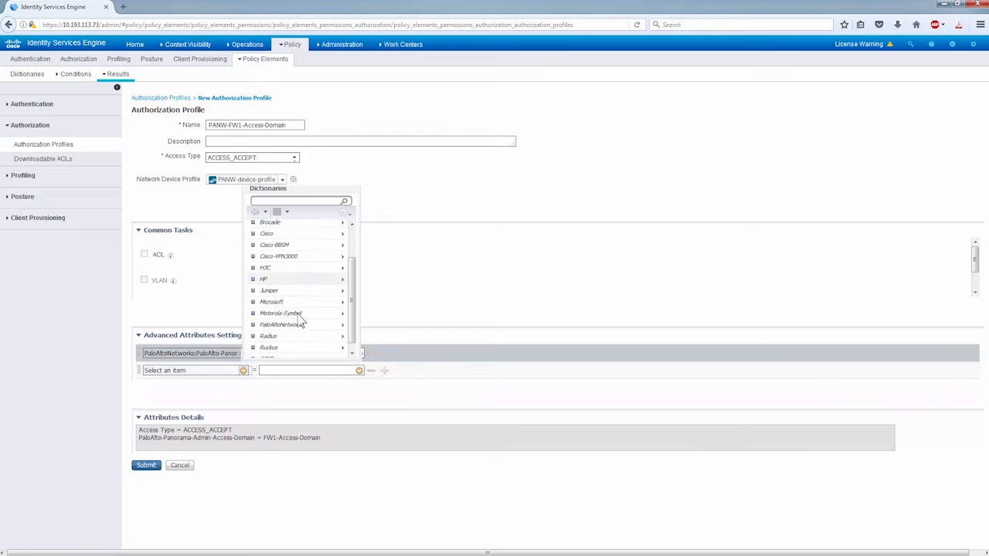
click(343, 320)
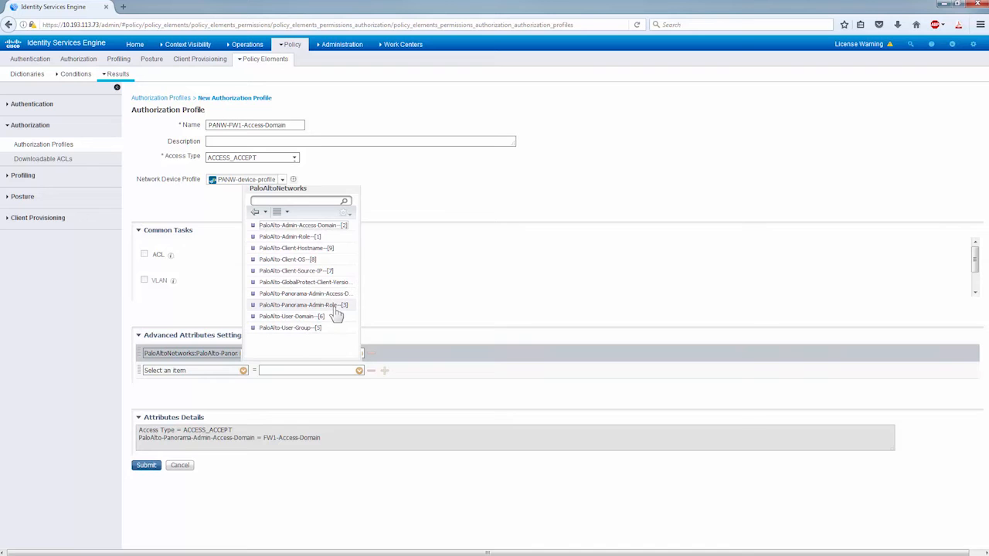
click(337, 306)
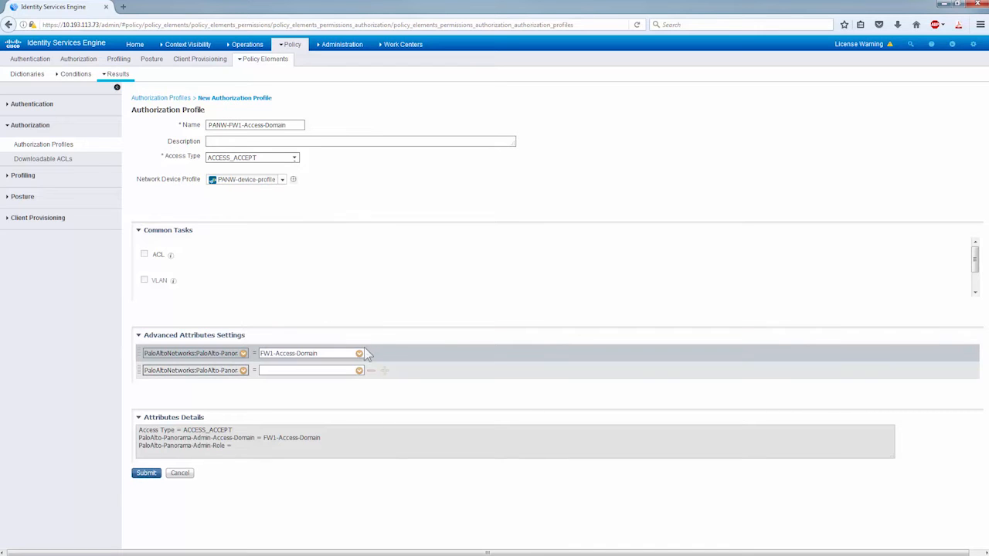
Copy the role name FW1-Admin-Role from Panorama's admin roles and enter it in ISE as the value of PaloAlto-Panorama-Admin-Role
key(alt+Tab)
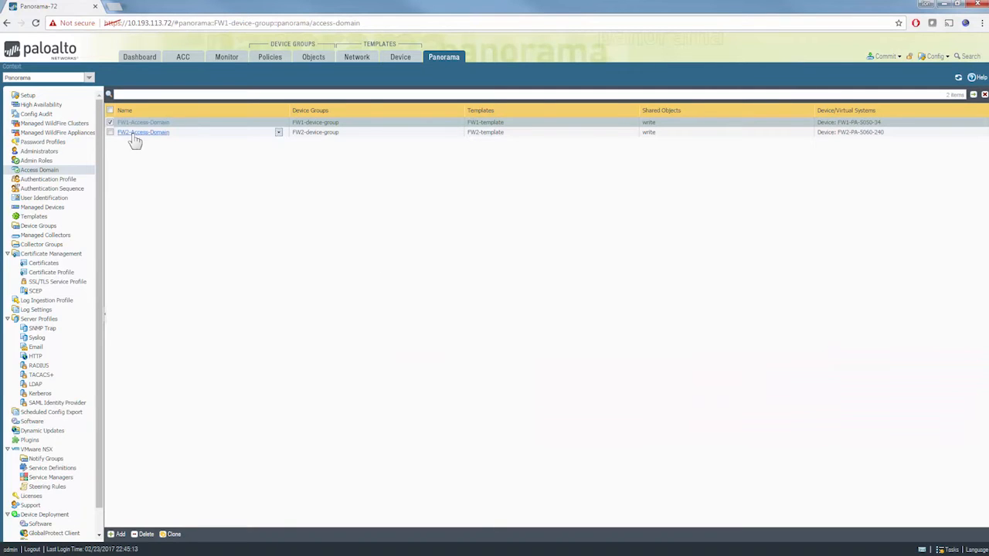
click(48, 161)
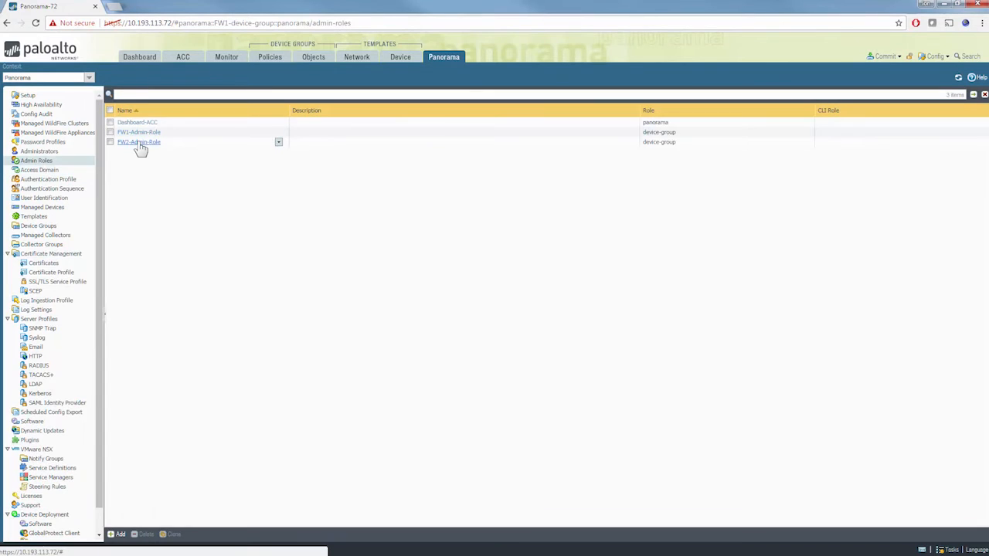
click(139, 134)
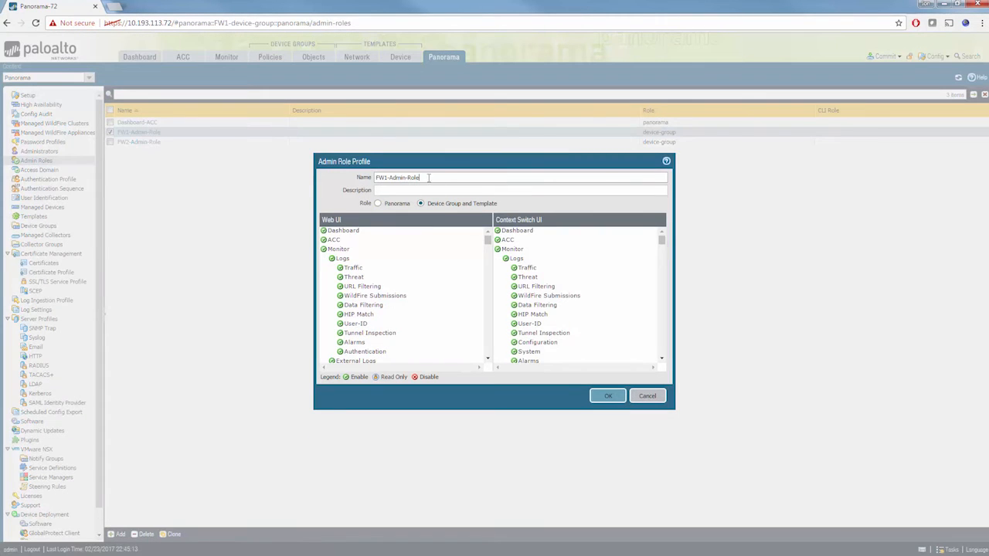
right_click(385, 177)
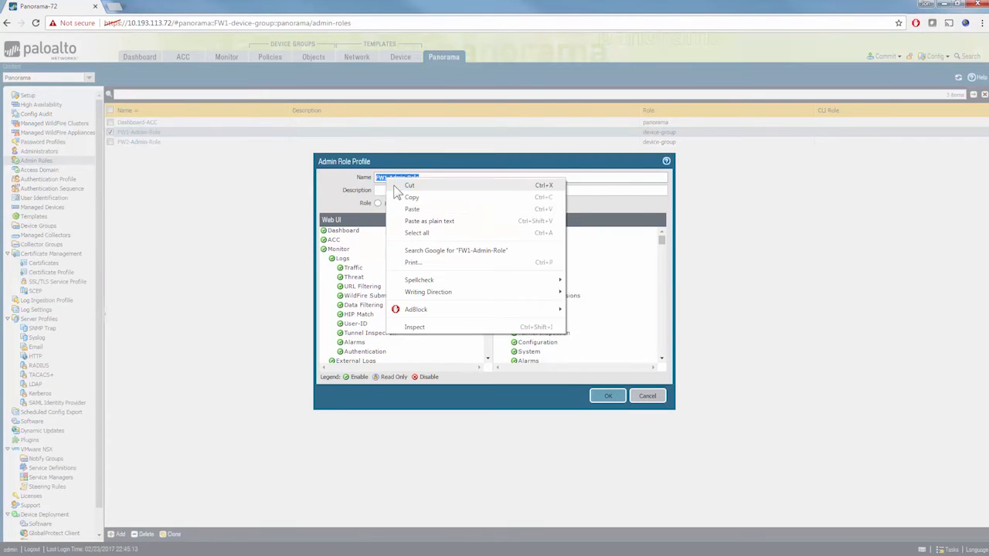
click(437, 198)
click(654, 396)
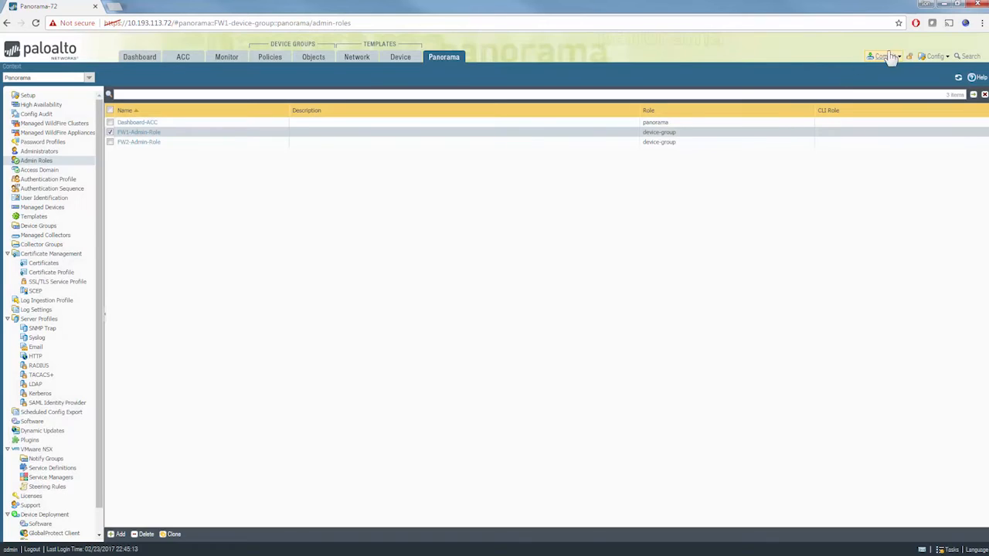
click(944, 4)
click(301, 371)
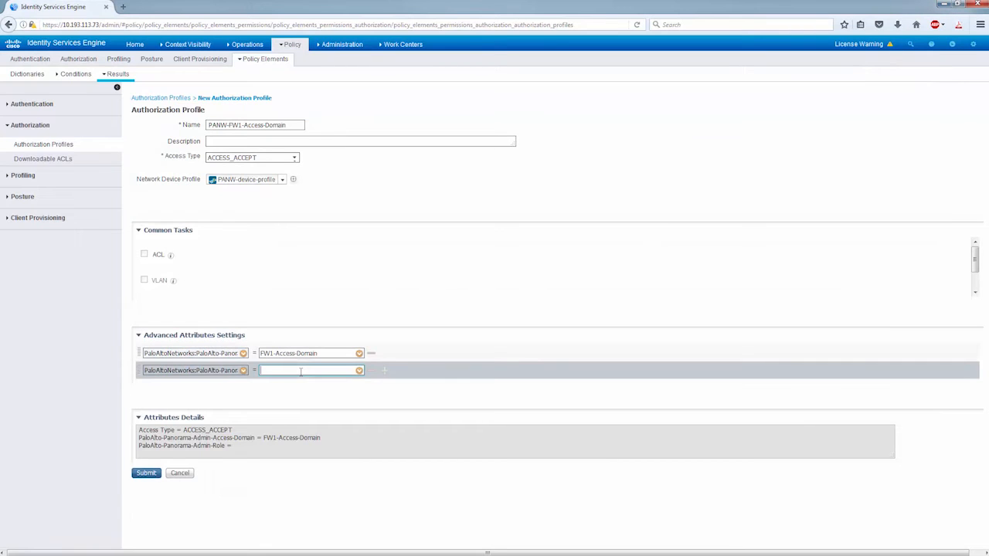
key(ctrl+v)
Submit the PANW-FW1-Access-Domain authorization profile and open the saved profile to check its attributes
drag(309, 449, 139, 440)
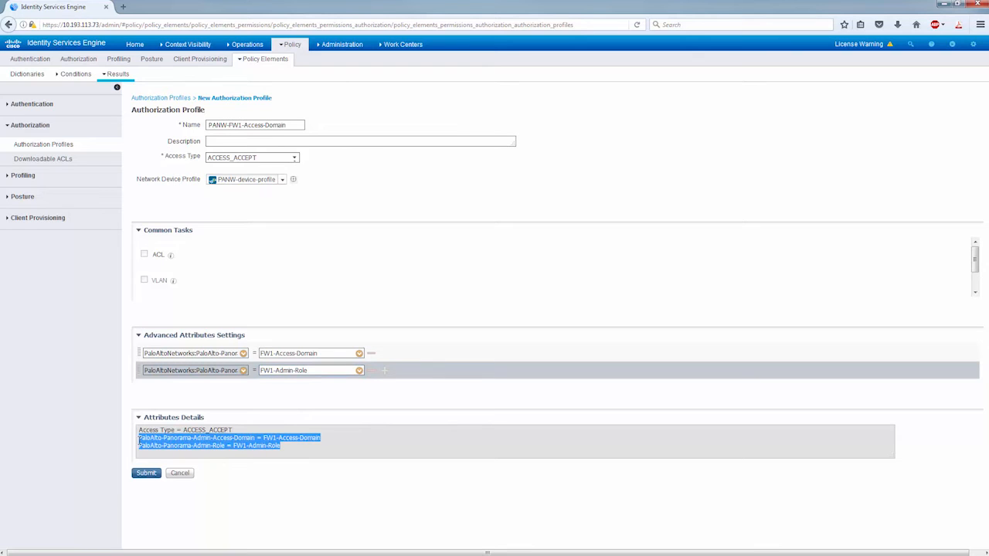
click(231, 499)
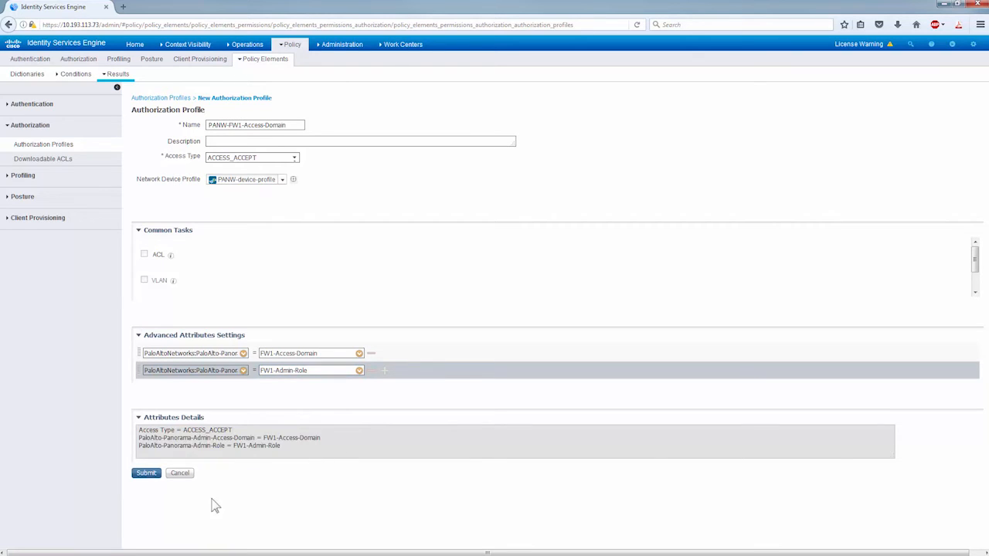
click(152, 485)
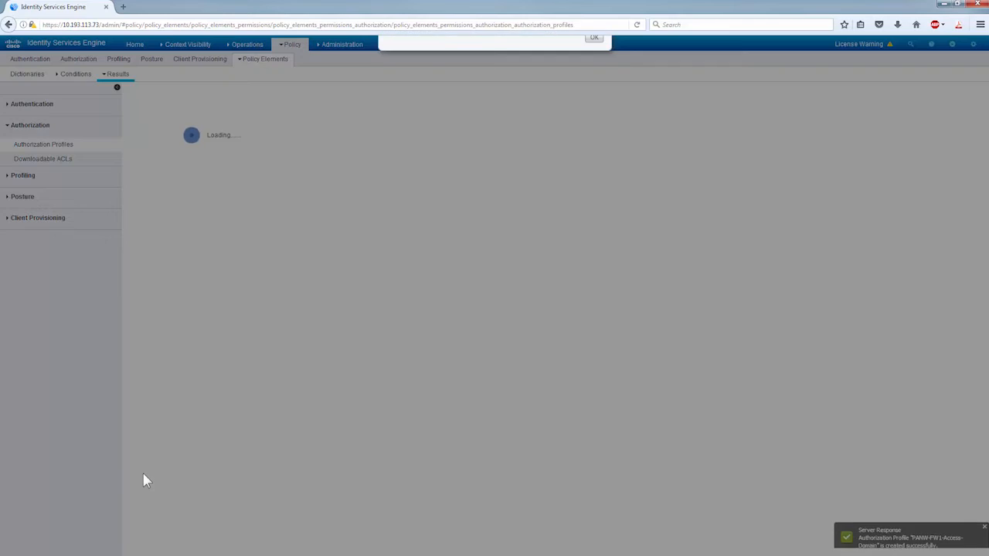
click(594, 78)
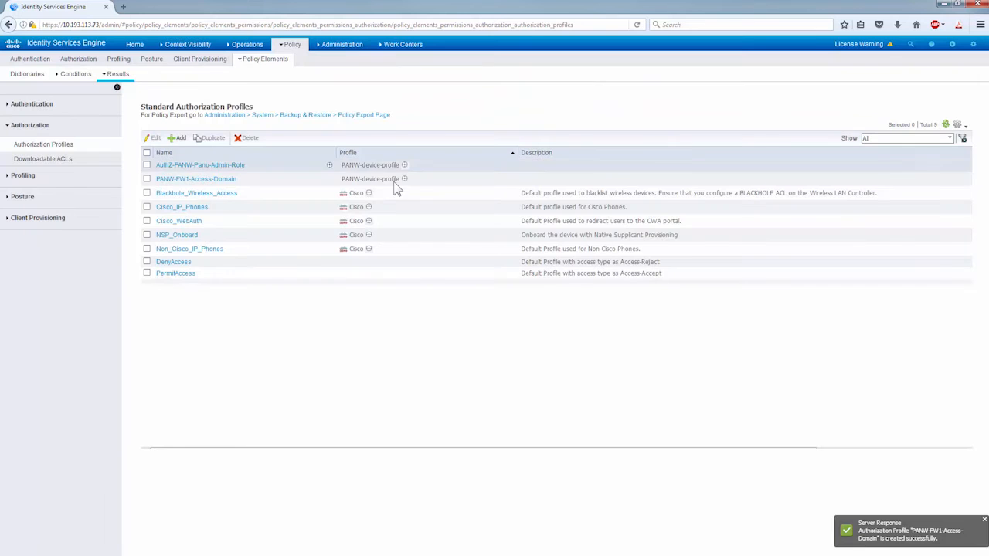
click(210, 180)
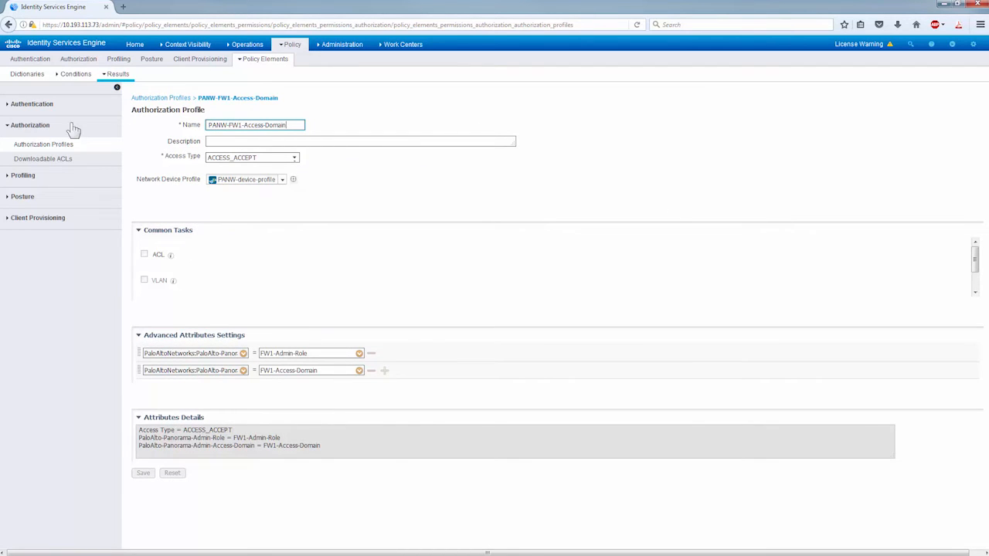
click(29, 145)
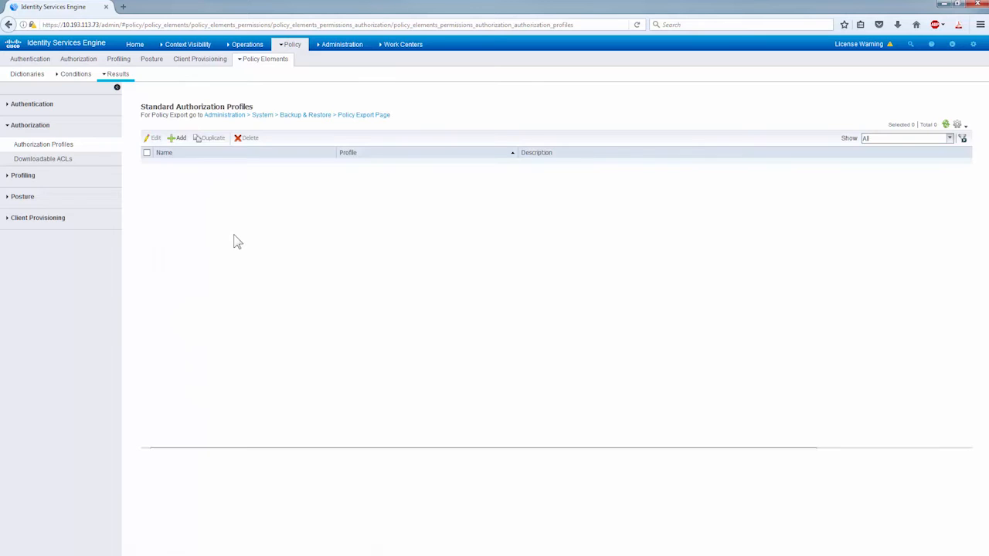
Start a new authorization profile named PANW-FW2-Access-Domain with PANW-device-profile as its network device profile
click(177, 139)
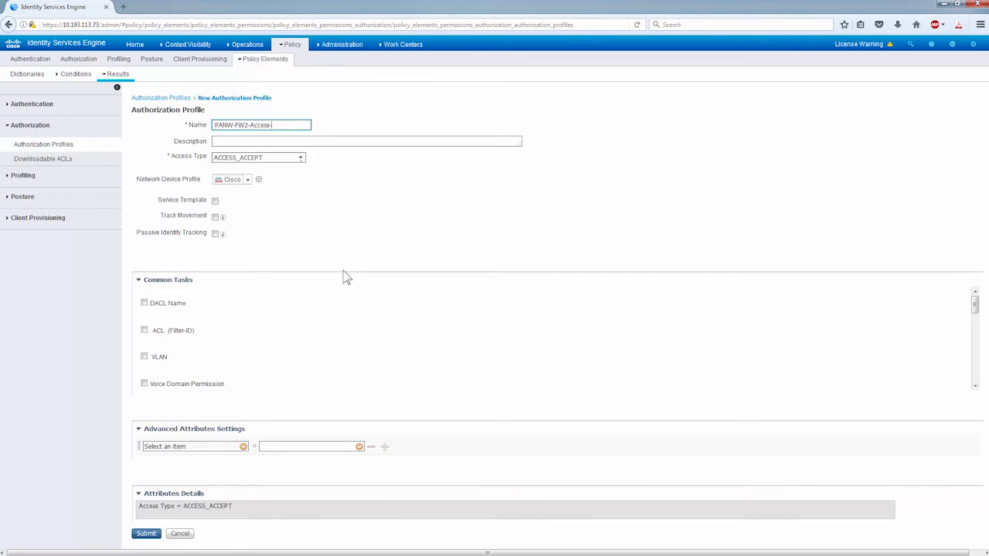
click(247, 181)
click(253, 200)
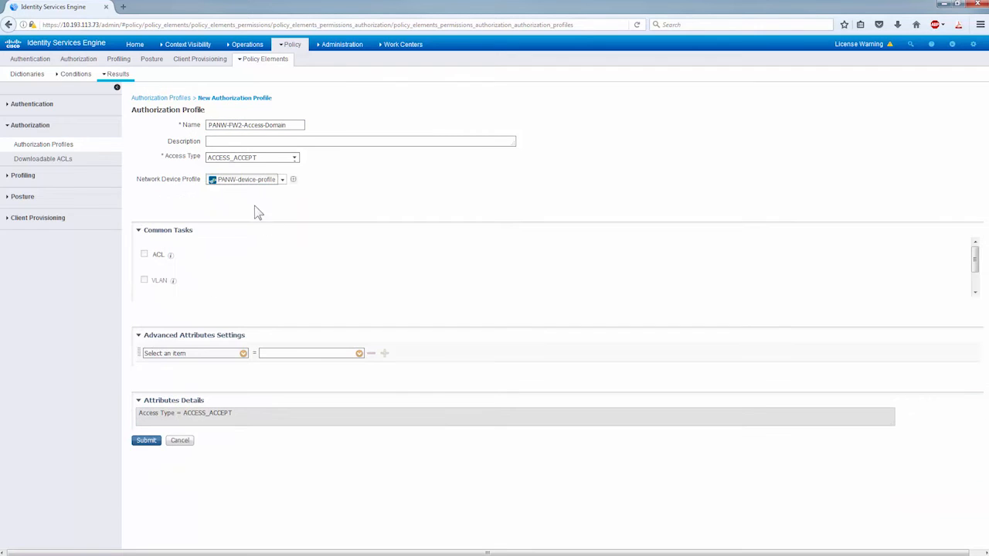
Choose PaloAlto-Panorama-Admin-Access-Domain from the PaloAltoNetworks dictionary as the first advanced attribute of the PANW-FW2-Access-Domain profile
click(244, 353)
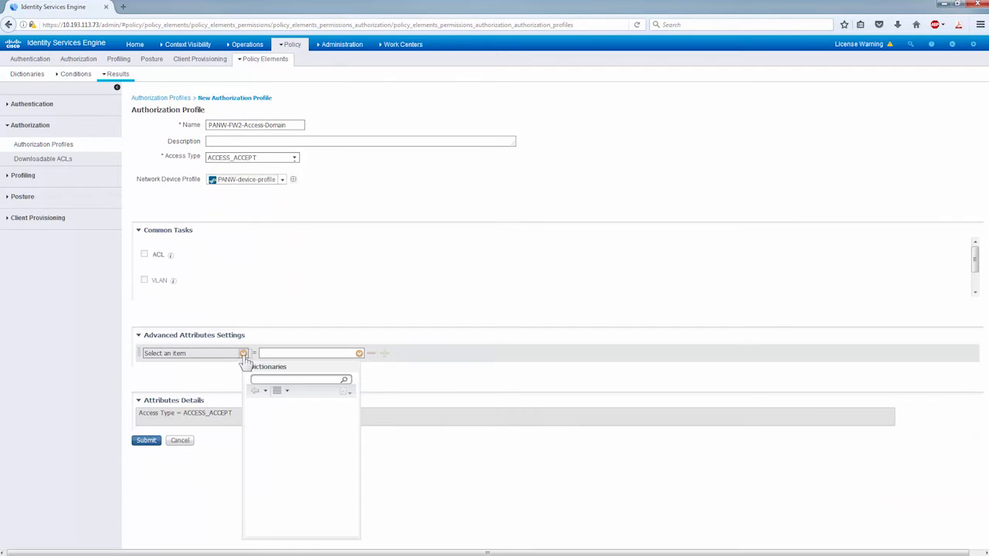
scroll(311, 470, down, 3)
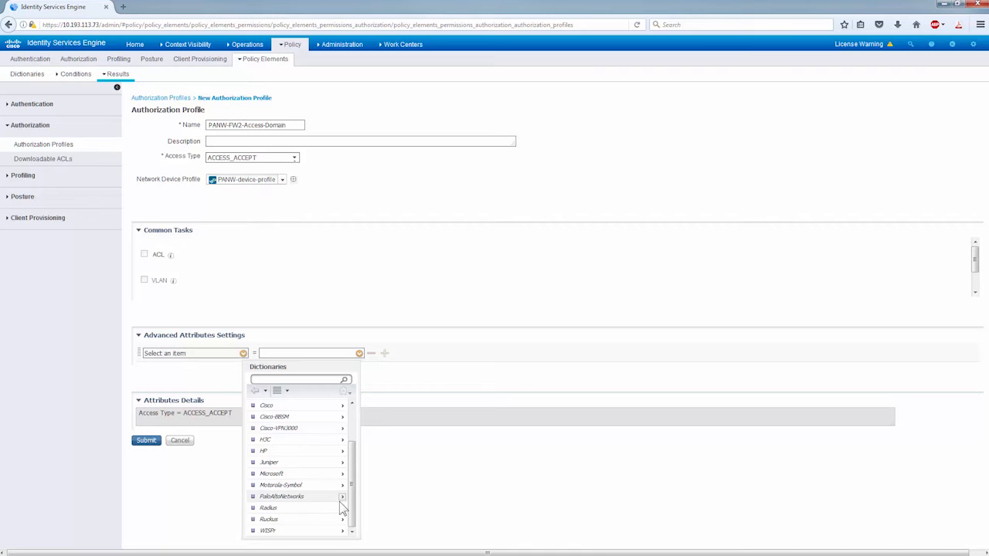
click(342, 498)
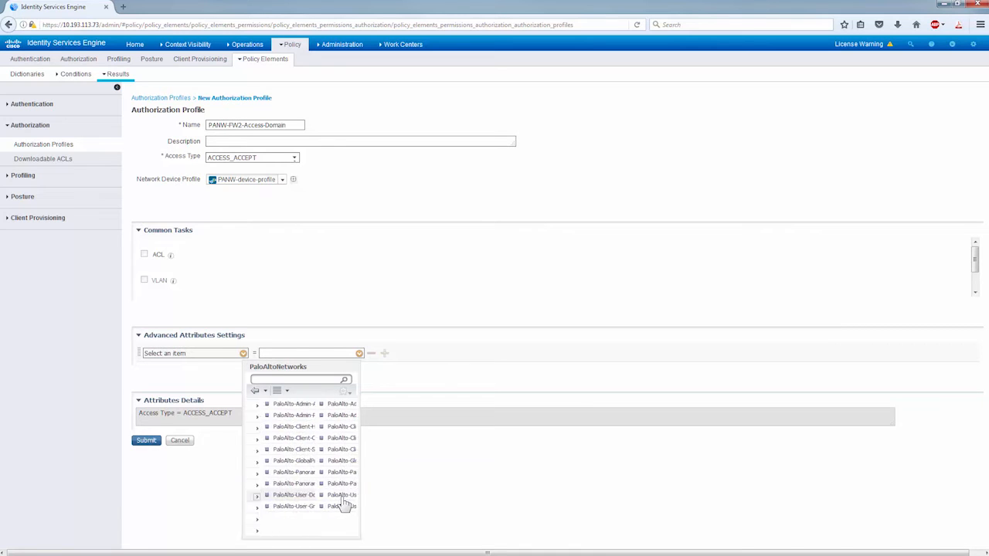
click(337, 473)
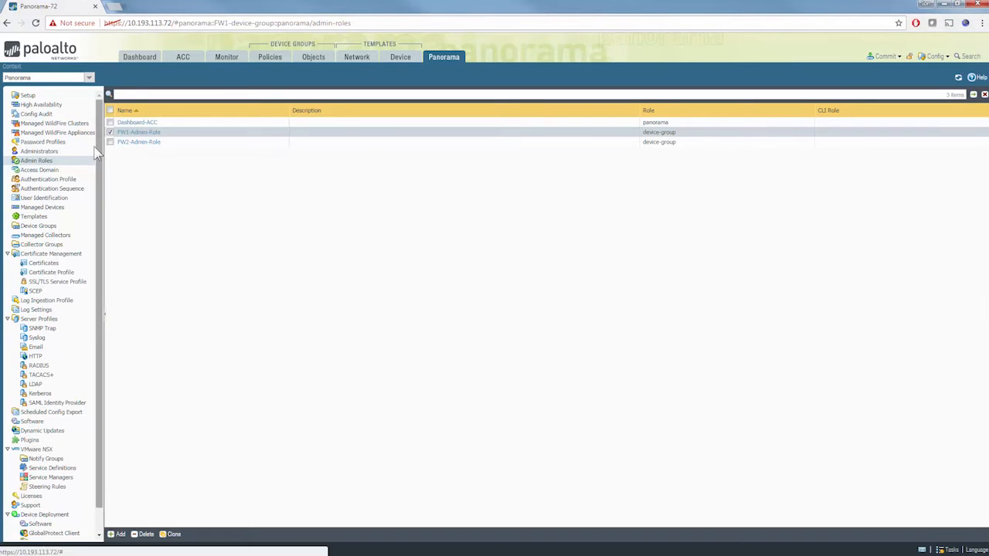
Copy the access domain name FW2-Access-Domain from Panorama and enter it in ISE as the value of PaloAlto-Panorama-Admin-Access-Domain
click(51, 170)
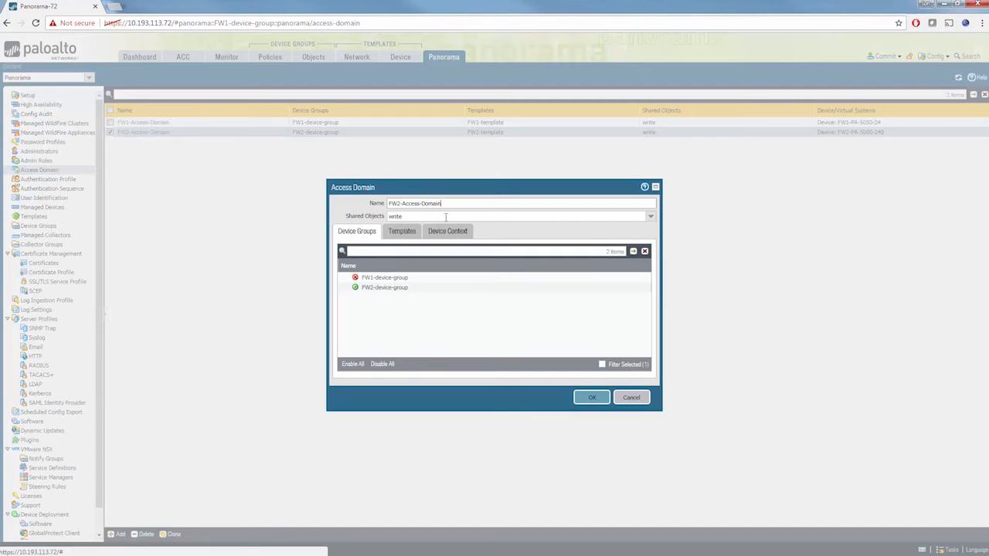
triple_click(390, 204)
right_click(423, 205)
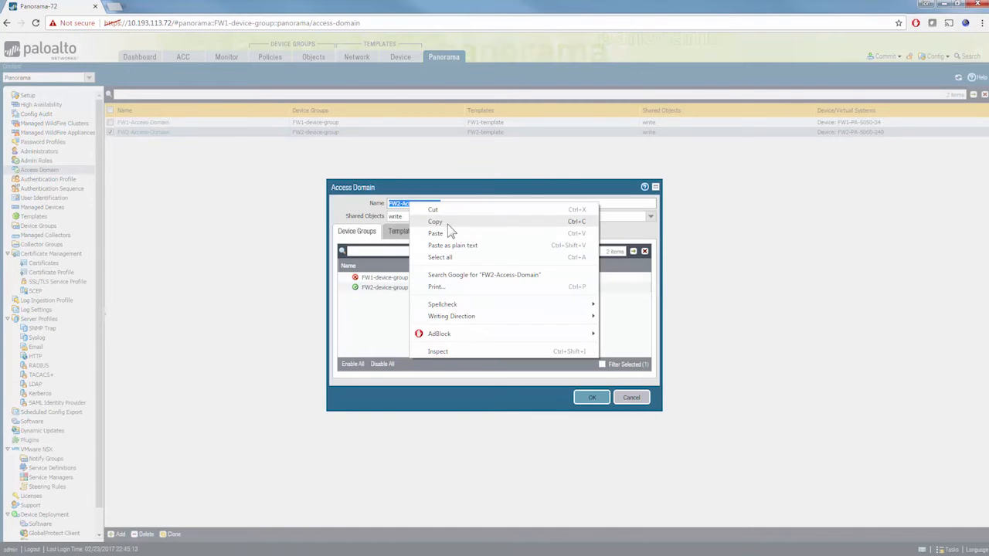
click(447, 224)
click(638, 401)
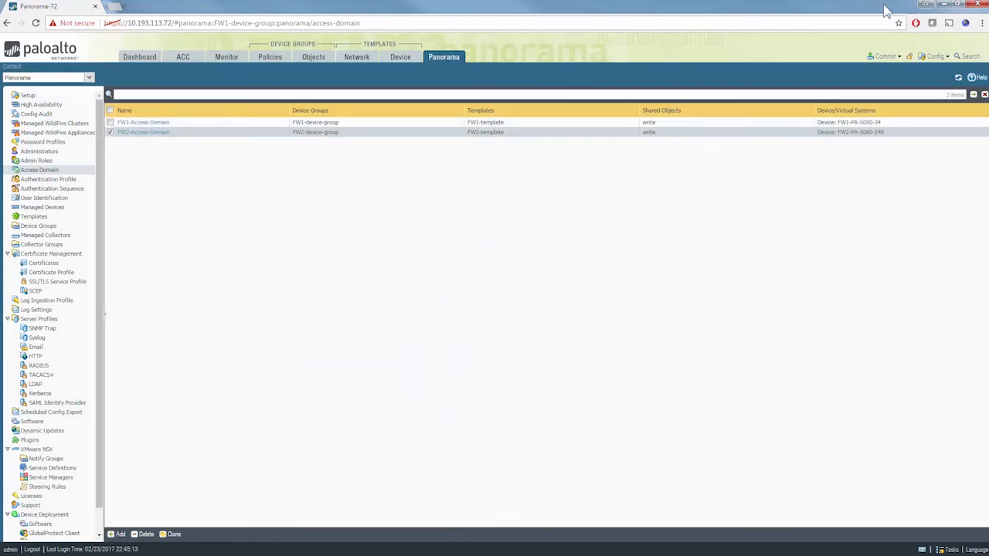
click(944, 4)
click(279, 355)
key(ctrl+v)
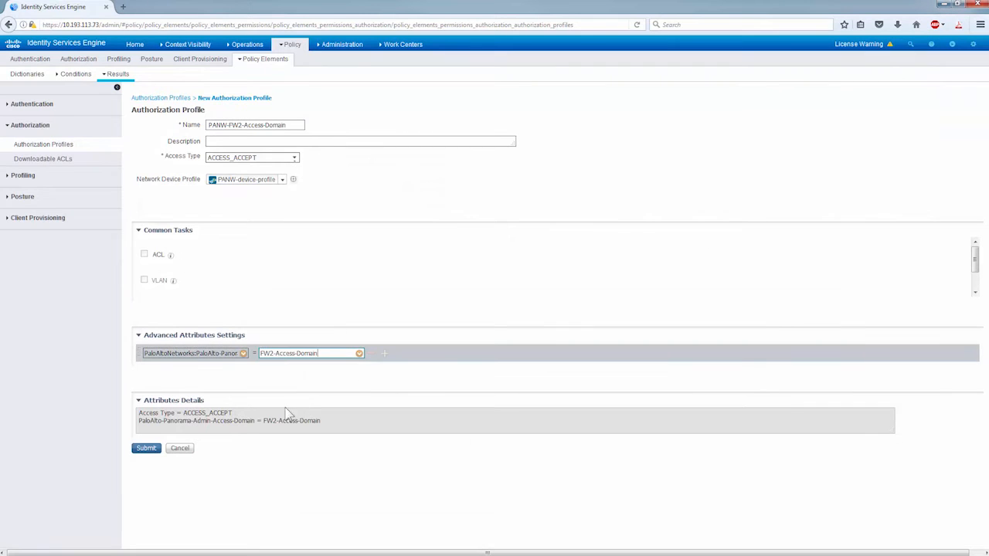
Add a second advanced attribute to the PANW-FW2-Access-Domain profile, choosing PaloAlto-Panorama-Admin-Role from the PaloAltoNetworks dictionary
click(385, 356)
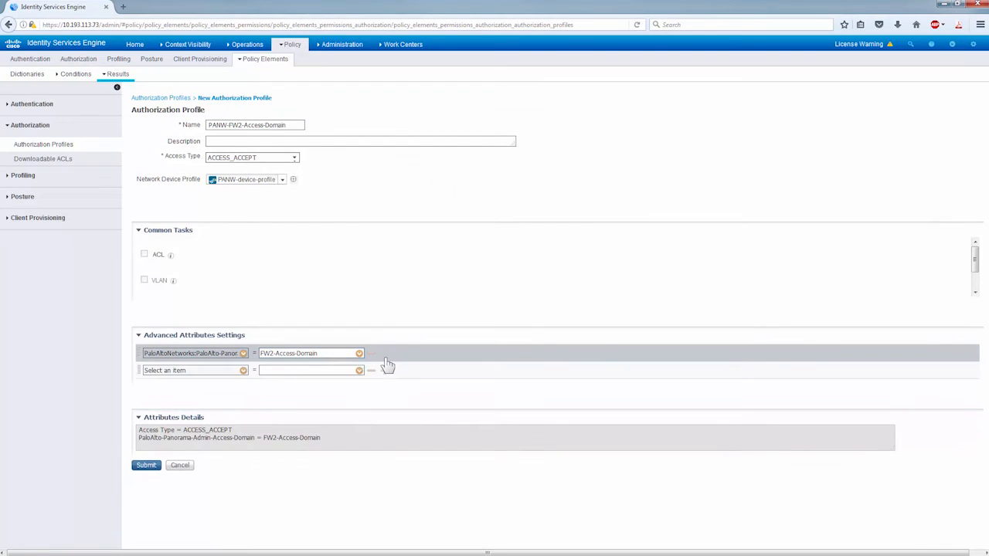
click(243, 371)
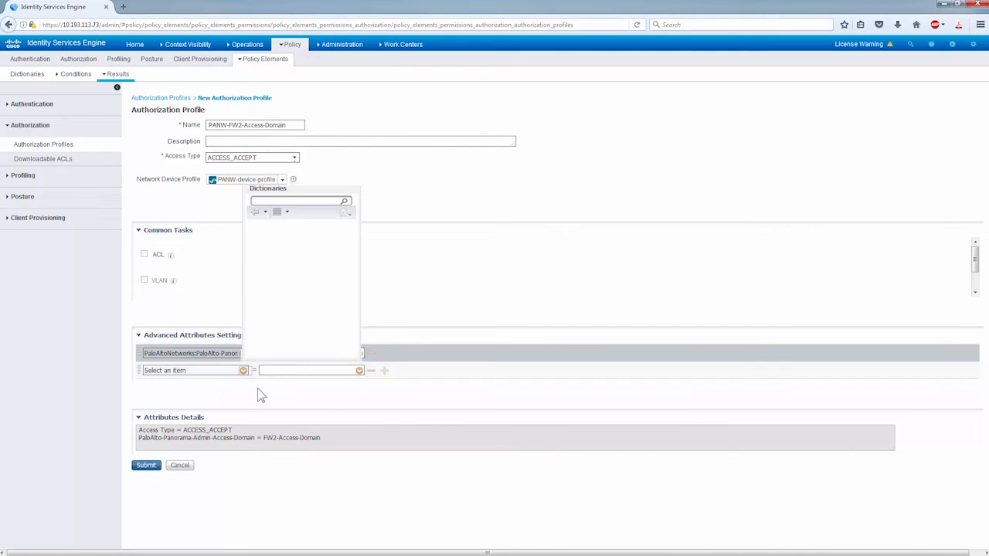
scroll(334, 313, down, 2)
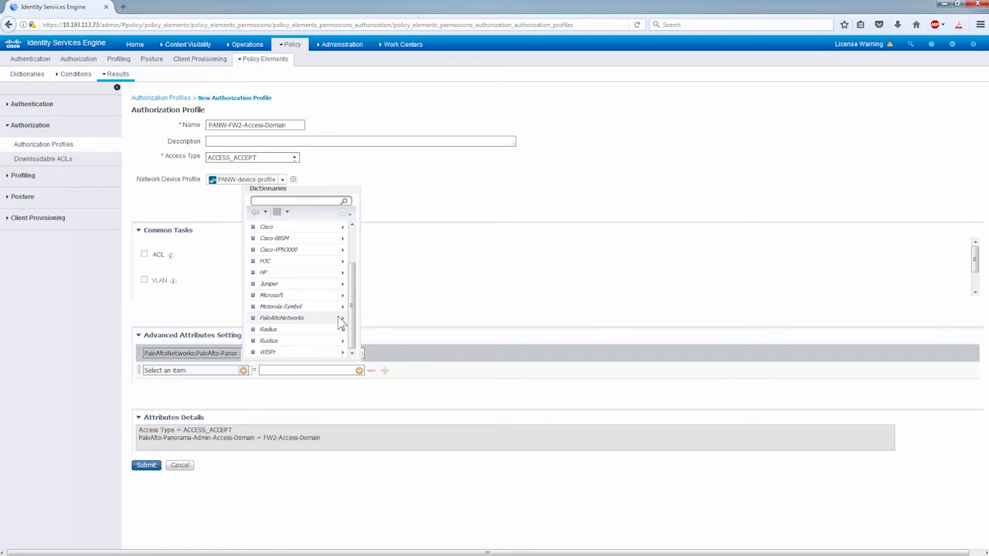
click(342, 320)
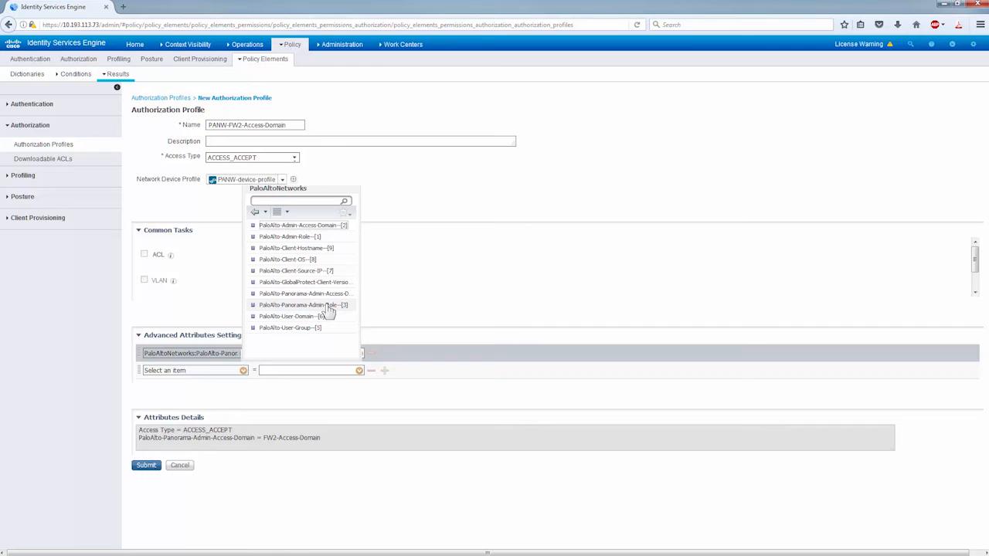
click(330, 306)
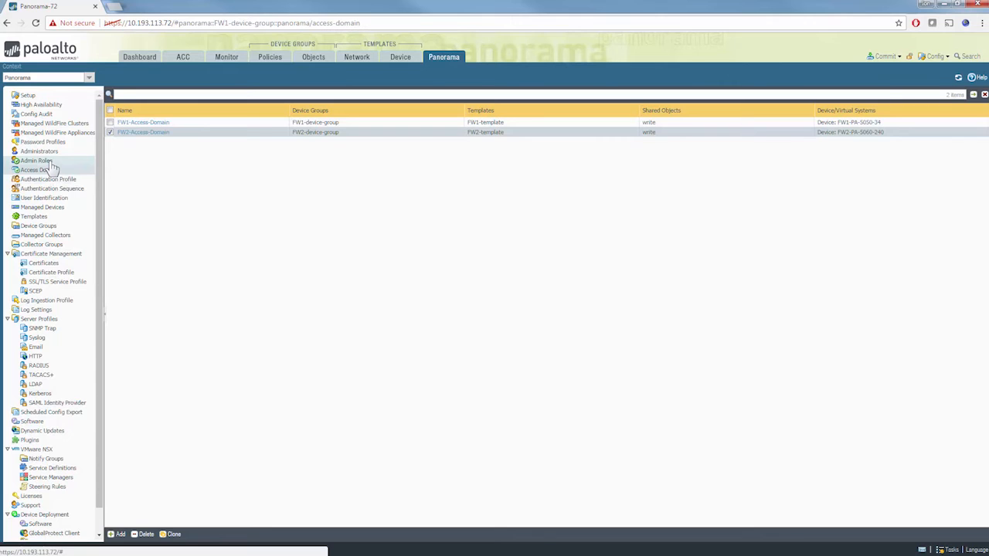
Copy FW2-Admin-Role from Panorama's admin roles into the PaloAlto-Panorama-Admin-Role value in ISE and submit the PANW-FW2-Access-Domain profile
click(51, 162)
click(139, 142)
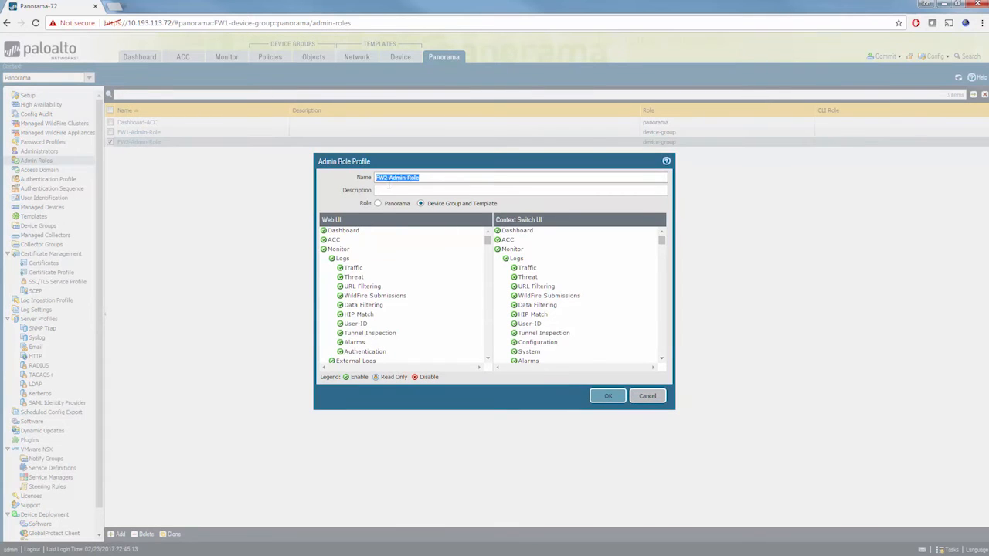
right_click(390, 178)
click(419, 199)
click(647, 397)
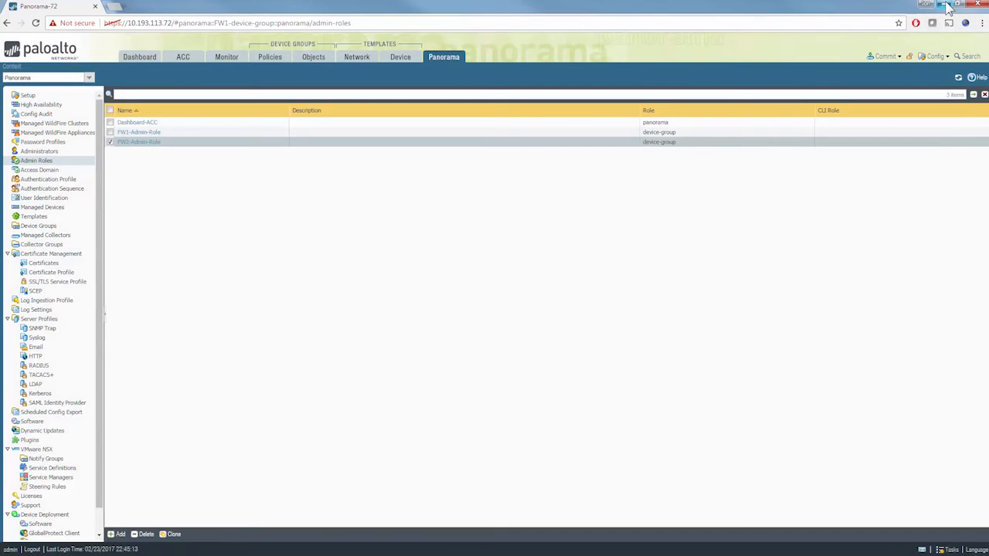
click(946, 5)
click(313, 370)
key(ctrl+v)
drag(281, 446, 134, 439)
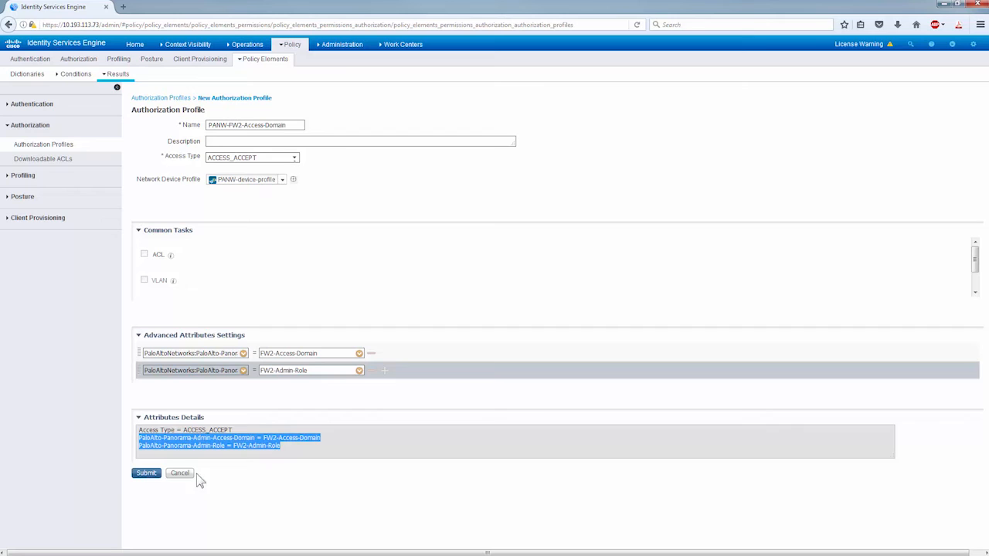
click(146, 474)
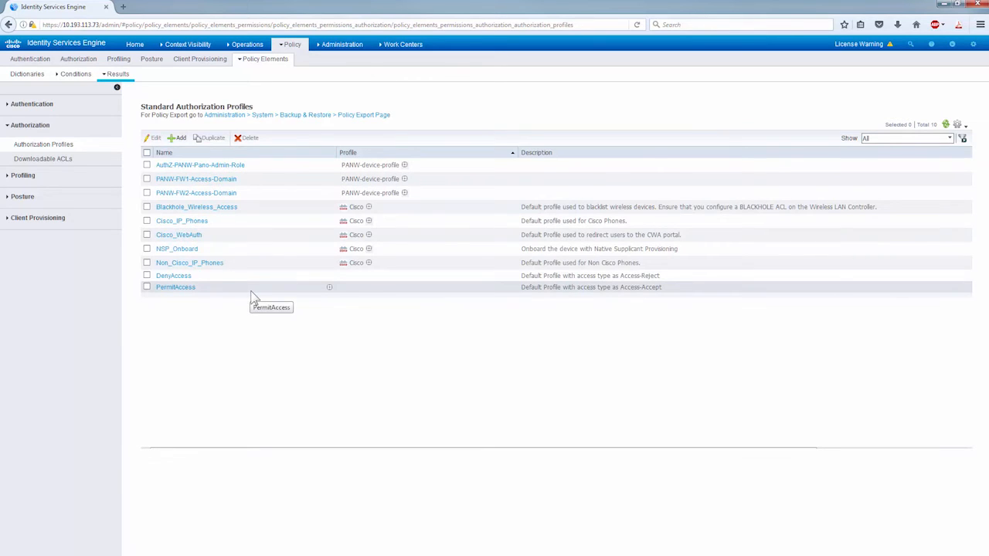
Open the ISE authentication policy and examine the default rule's allowed protocols and identity store
mouse_move(287, 44)
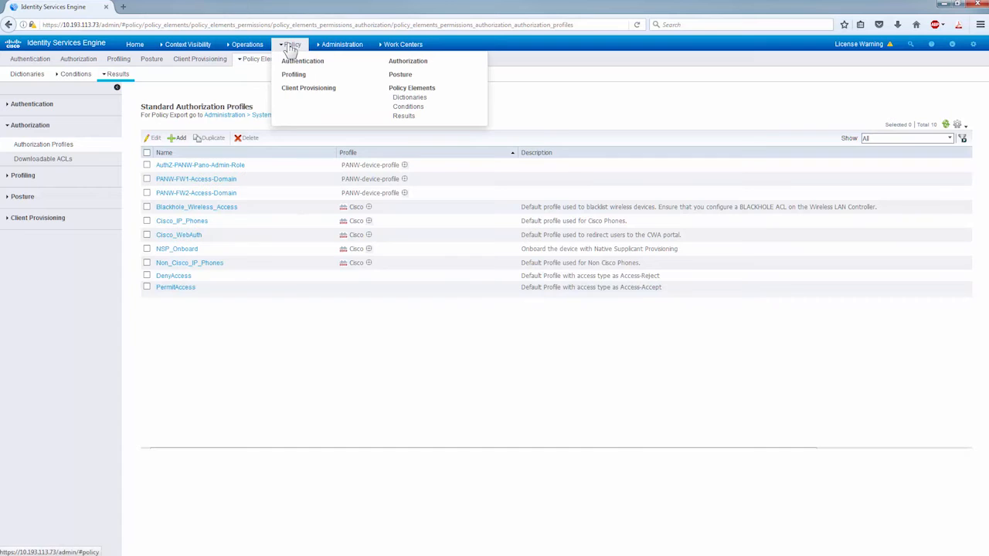
click(306, 64)
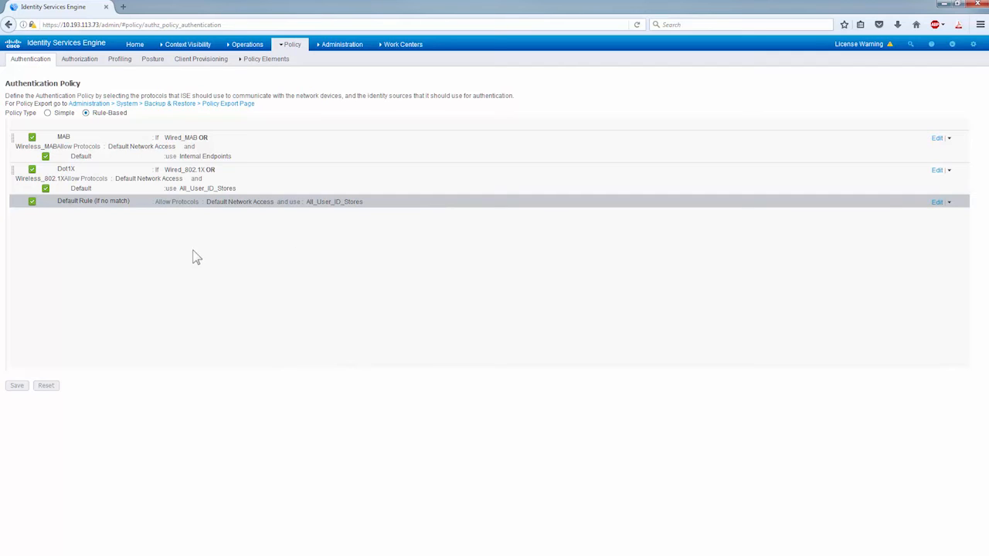
drag(206, 201, 268, 201)
drag(372, 206, 318, 203)
click(394, 247)
Open the ISE authorization policy with its list of standard rules
mouse_move(342, 45)
mouse_move(294, 44)
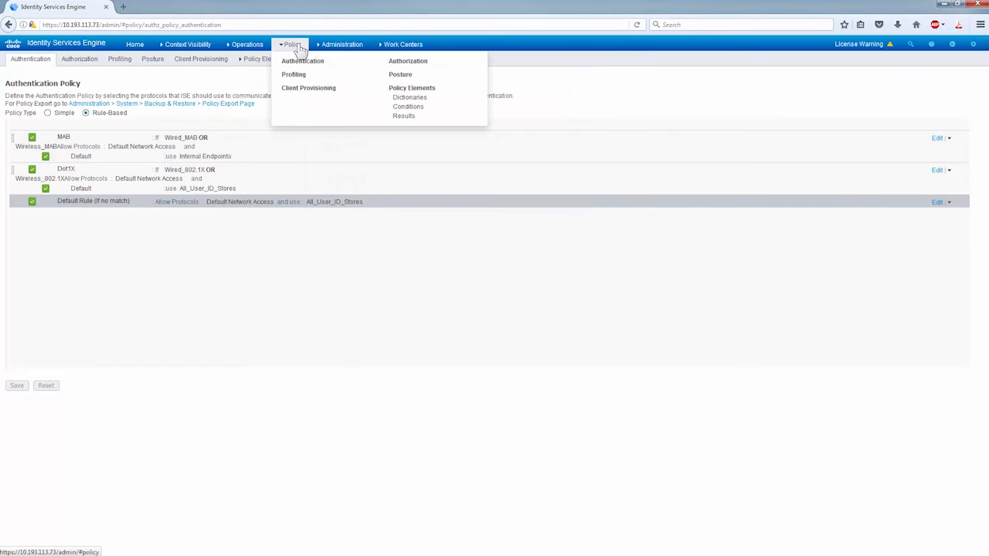
click(411, 66)
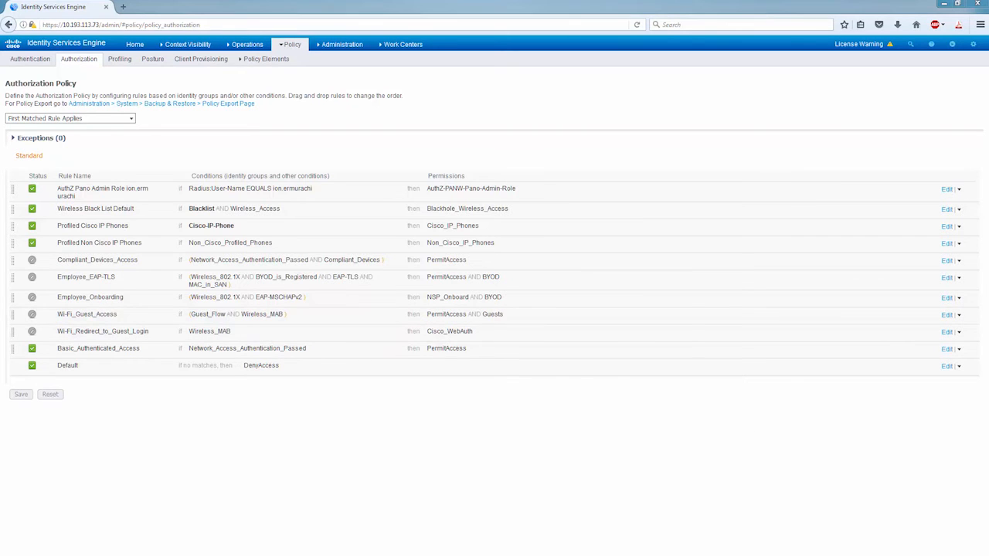
Switch to the Wireshark capture and expand the User-Name, NAS-Identifier and NAS-IP-Address attributes of the RADIUS Access-Request
key(alt+Tab)
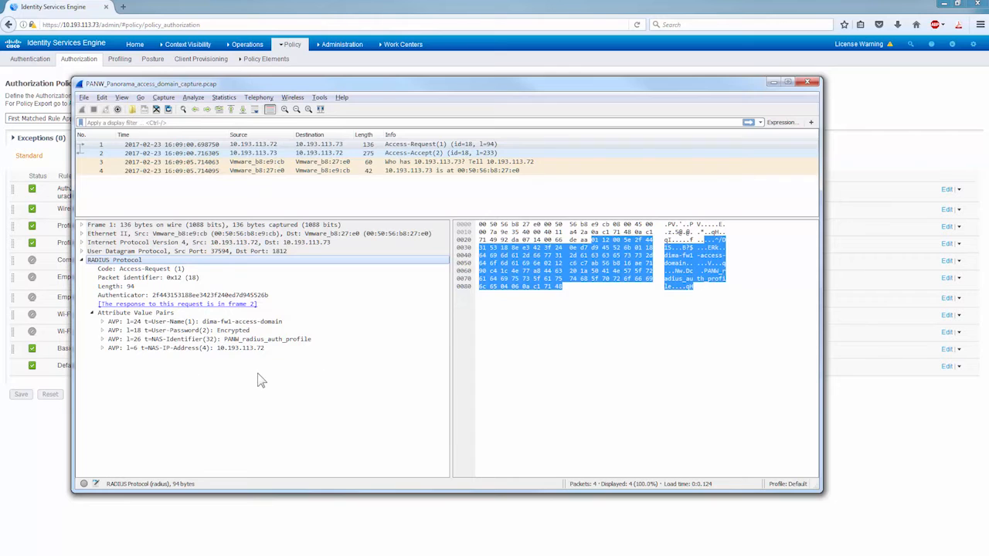
double_click(240, 323)
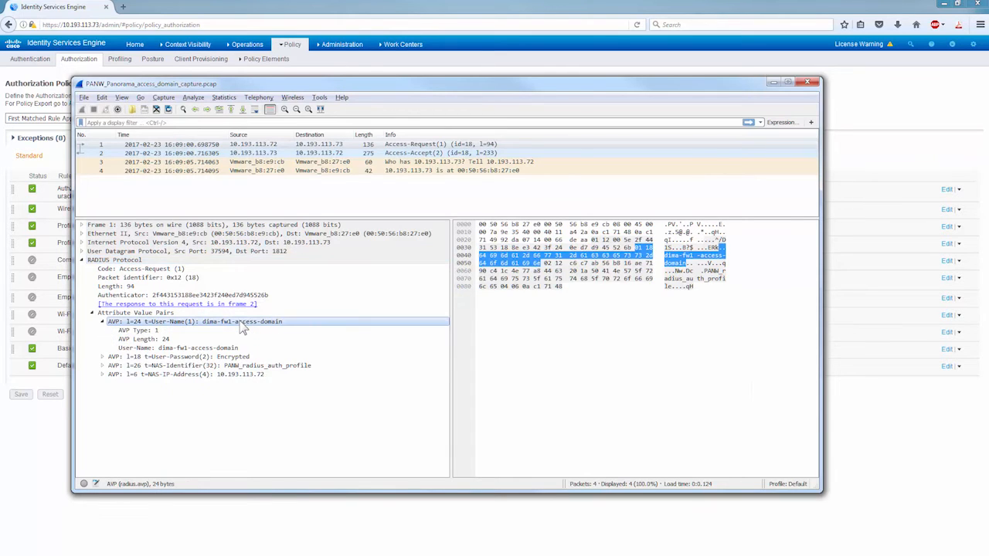
double_click(224, 366)
double_click(246, 403)
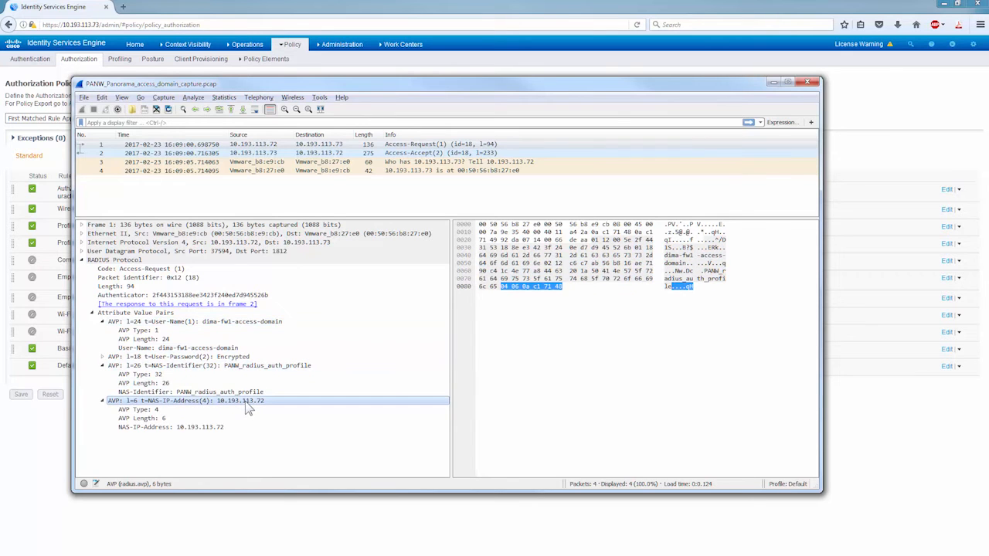
Compare the capture's NAS-Identifier and NAS-IP-Address with the authentication profile configured in Panorama
click(272, 324)
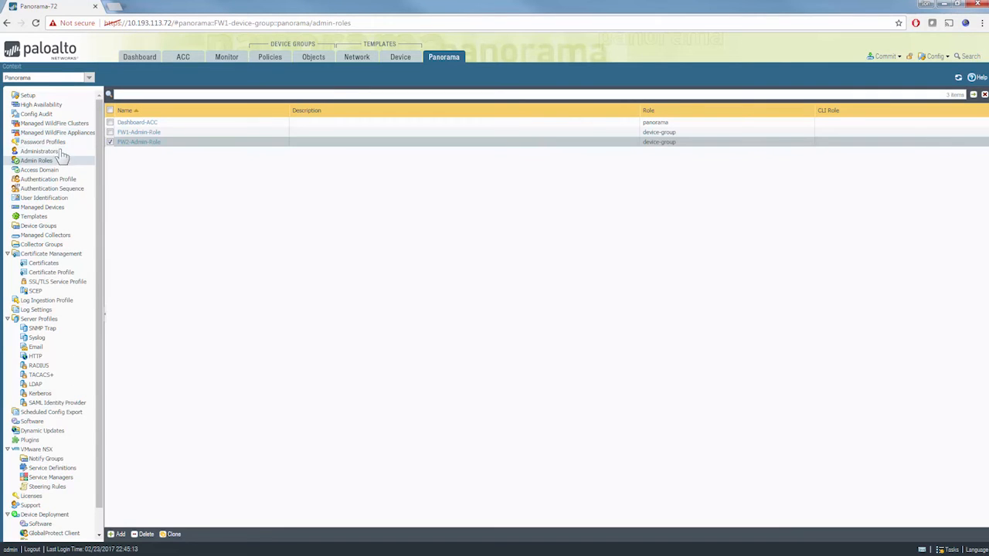
click(73, 181)
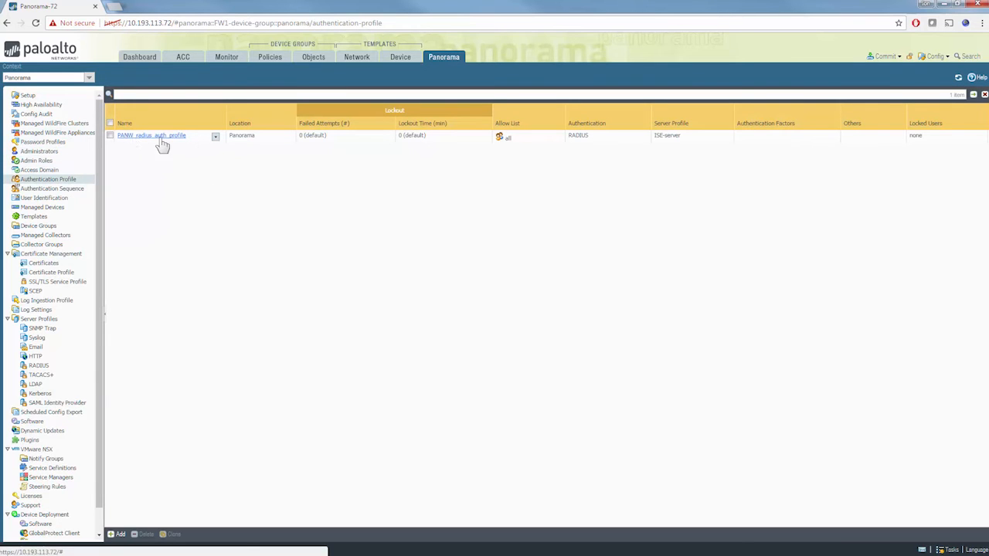
click(946, 14)
click(250, 367)
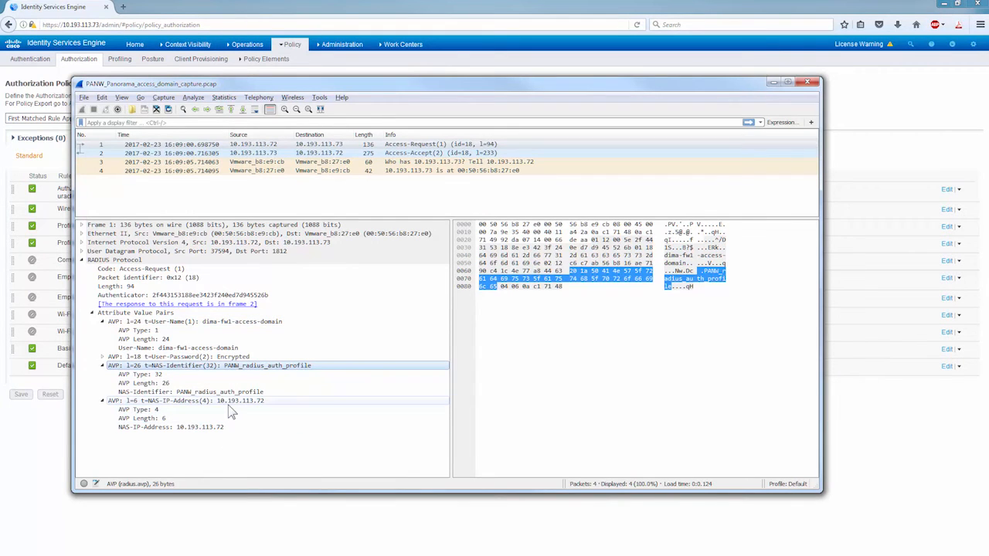
click(236, 401)
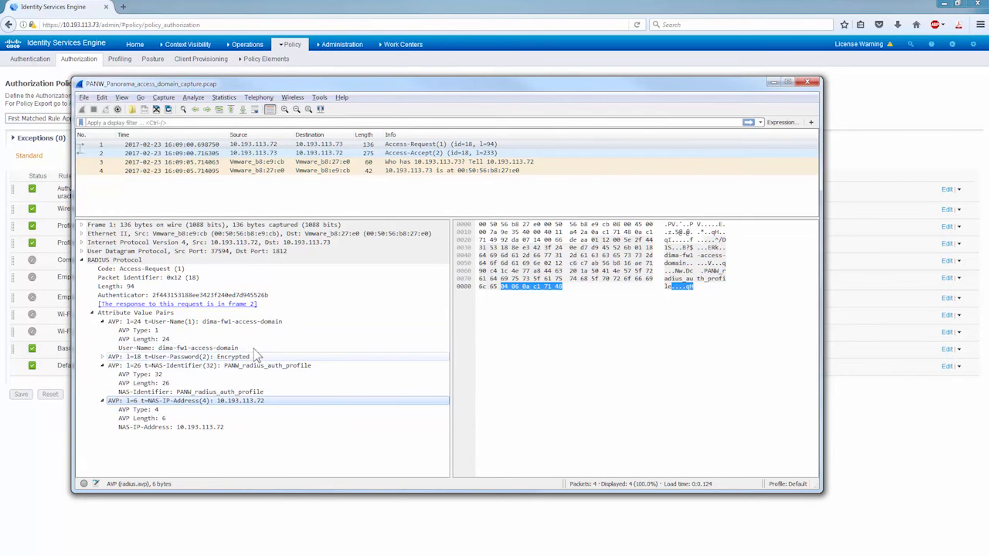
Copy the value of the User-Name attribute from the Access-Request in the capture
click(255, 323)
right_click(255, 324)
click(197, 348)
right_click(197, 347)
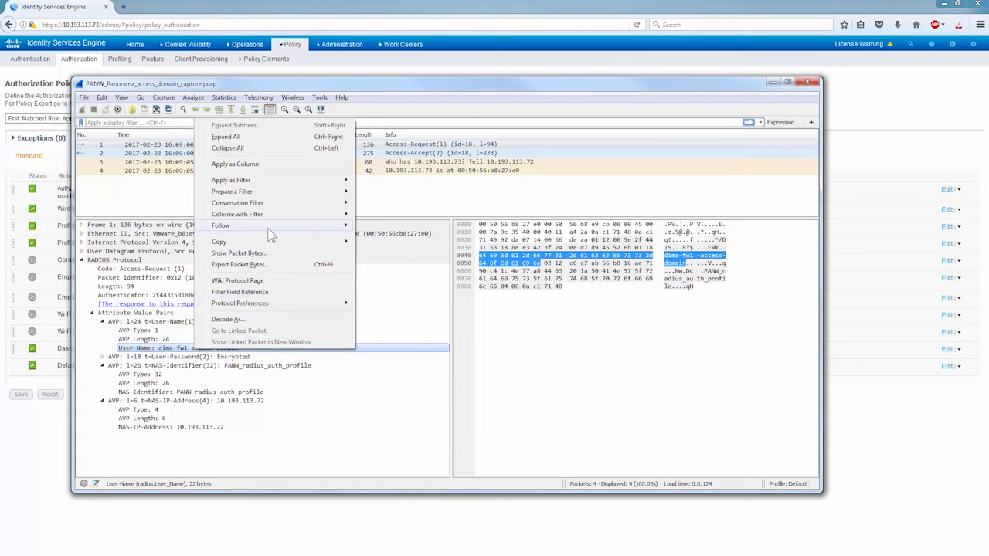
mouse_move(297, 247)
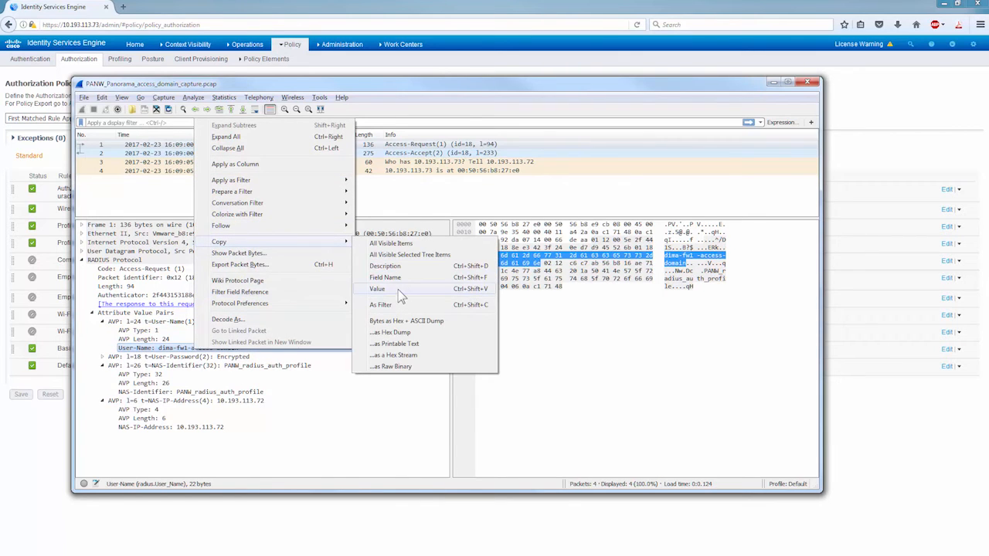
click(379, 289)
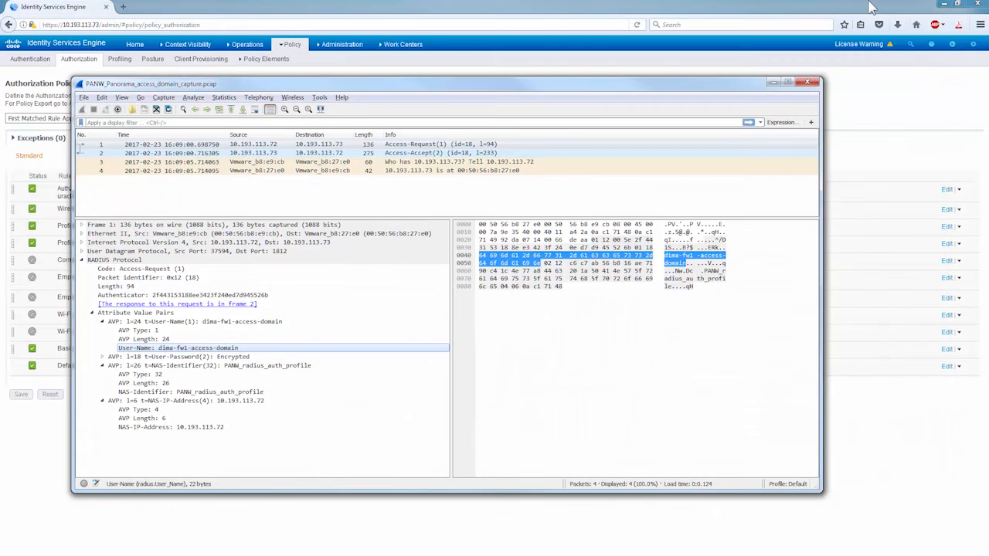
Insert a new rule above the first standard authorization rule in ISE, naming it with the administrator's first name followed by "FW1 Access Domain"
click(958, 190)
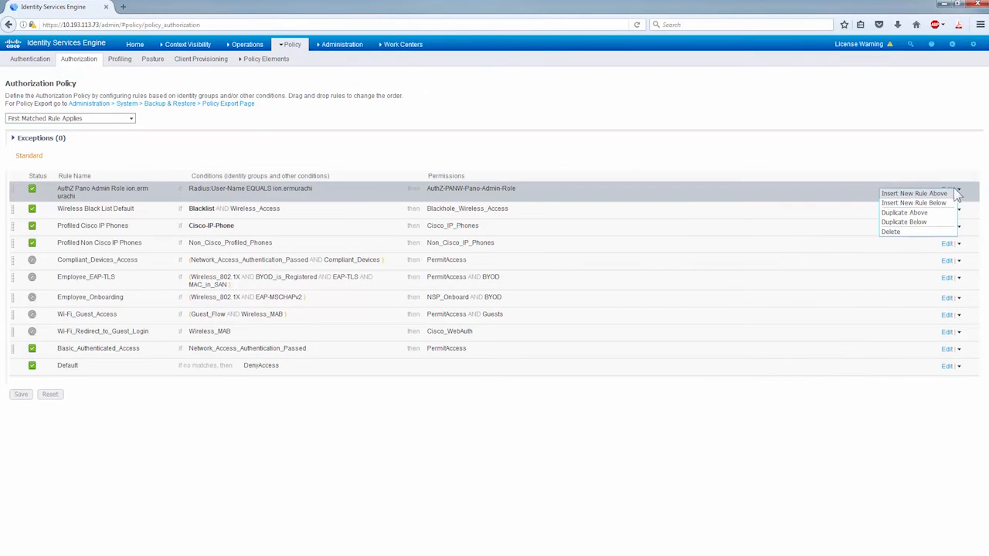
click(956, 194)
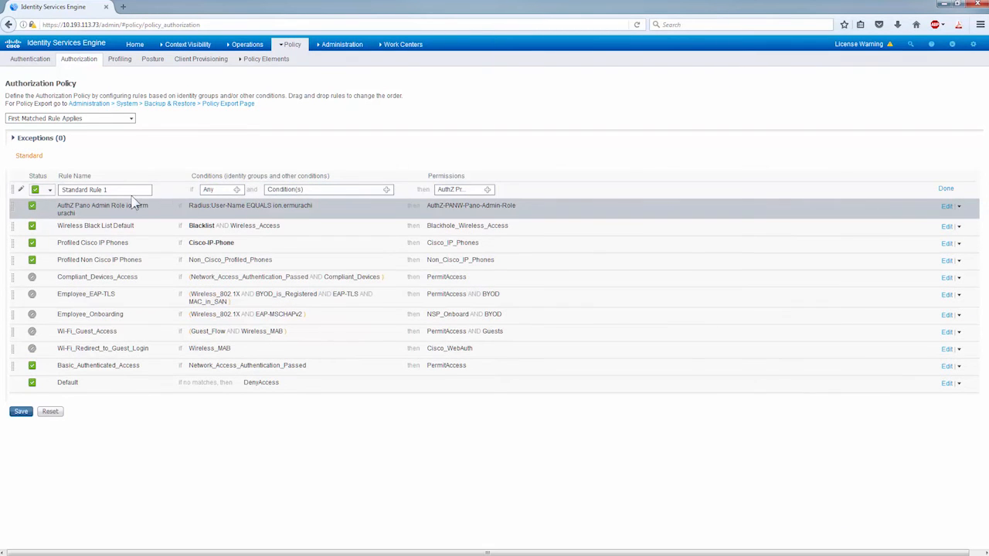
drag(127, 190, 19, 191)
text(Dima FW1 Access Domain)
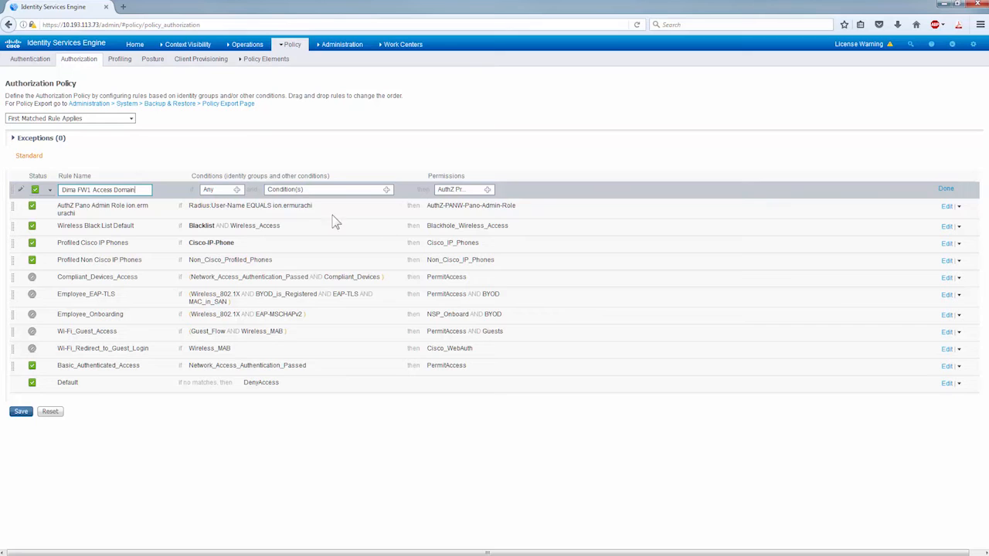
Create a new condition in the FW1 Access Domain rule requiring Radius:User-Name to equal the copied user name
click(387, 191)
click(569, 218)
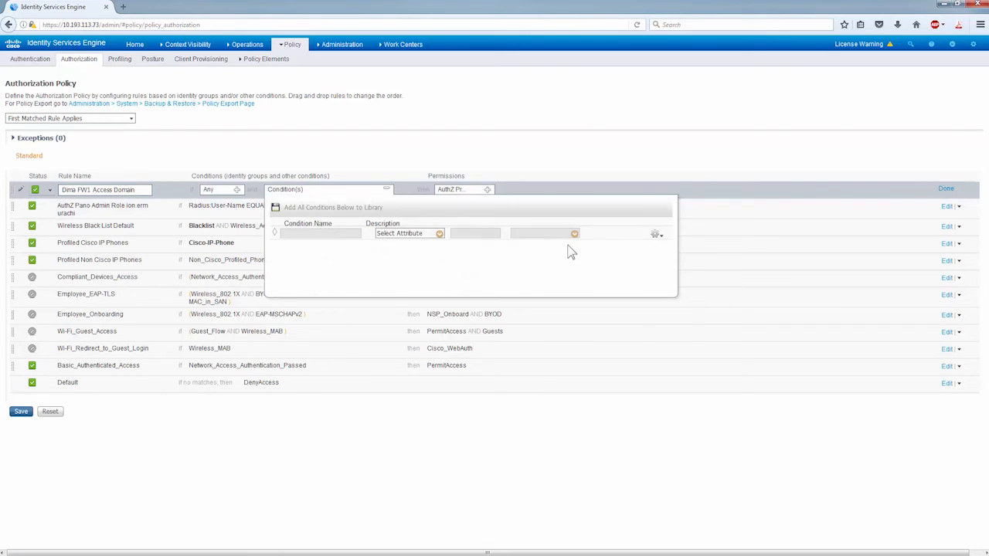
click(438, 233)
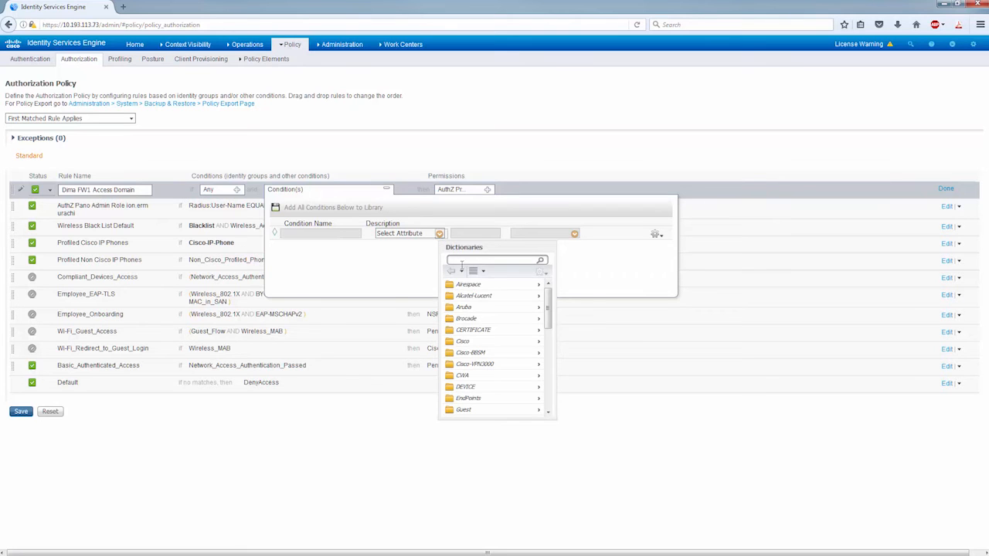
scroll(483, 360, down, 8)
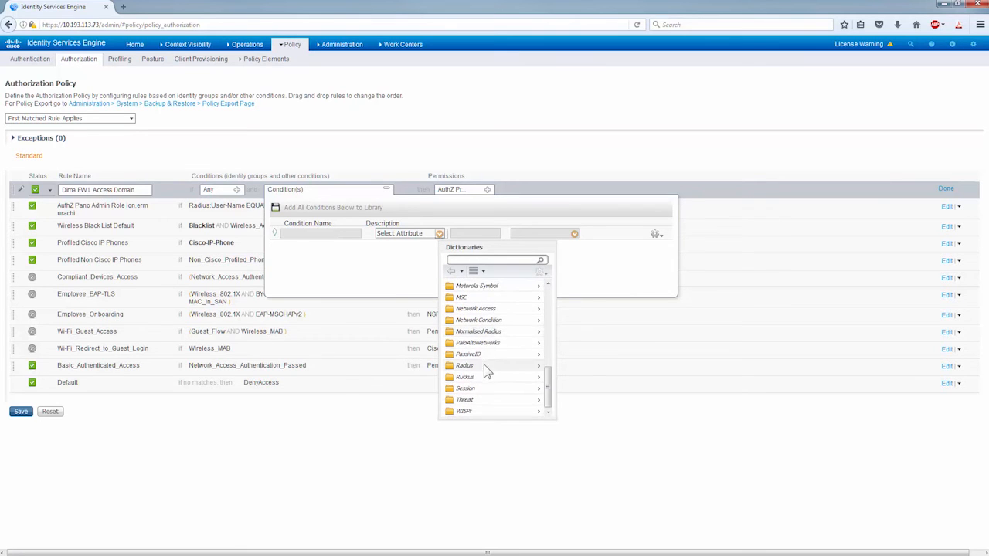
click(539, 367)
scroll(537, 370, down, 1)
scroll(538, 373, down, 10)
scroll(533, 373, down, 3)
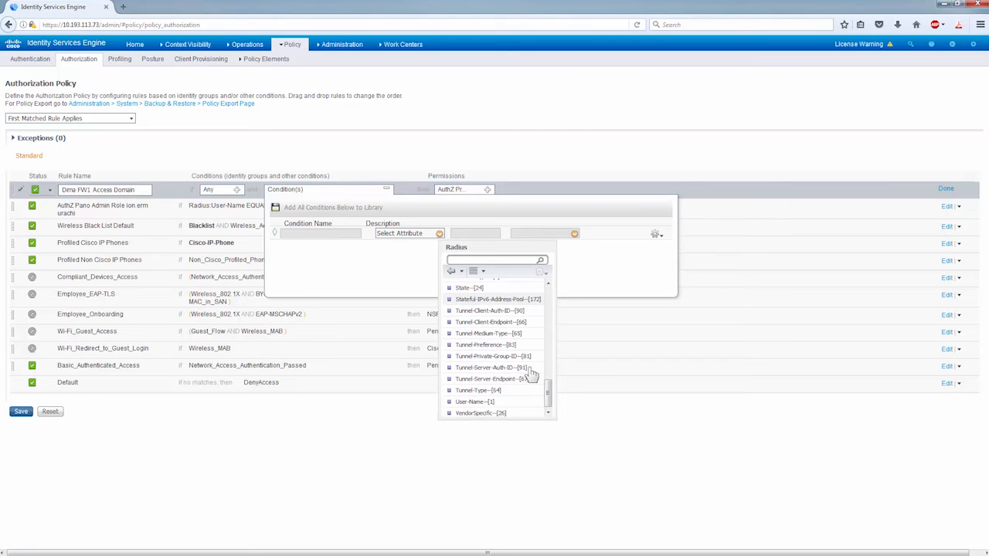
click(499, 401)
click(532, 233)
right_click(532, 235)
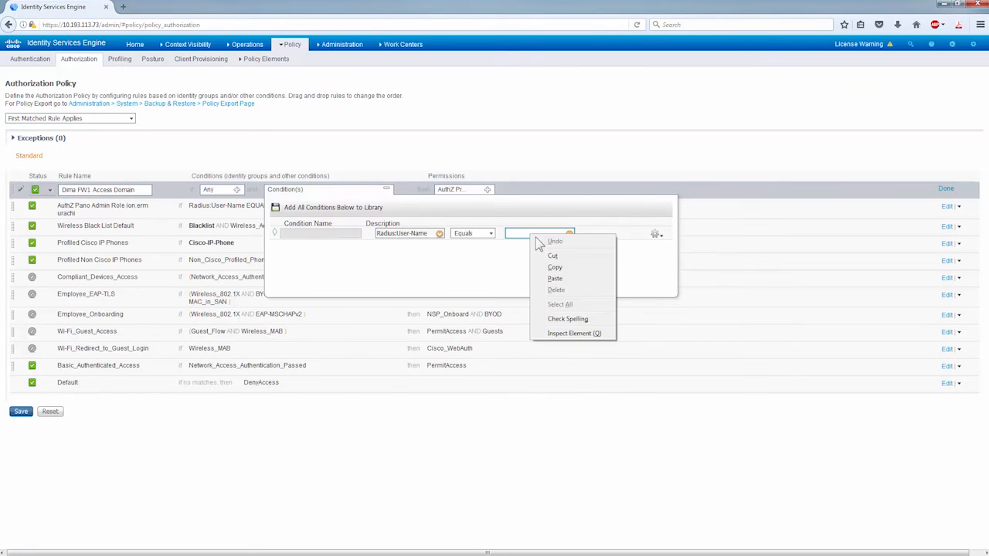
click(561, 280)
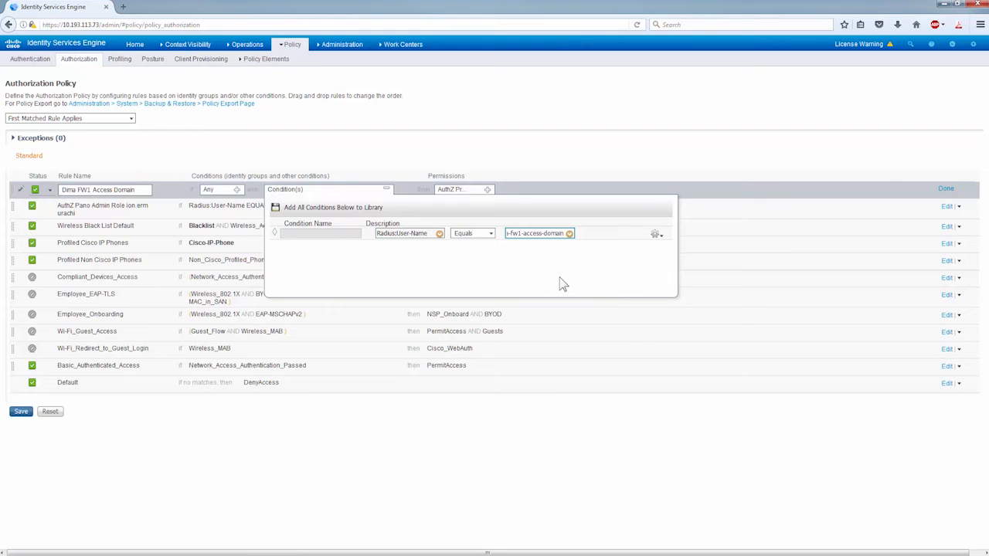
Add a second AND condition to the FW1 Access Domain rule using the Radius dictionary's NAS-Identifier attribute with Equals
click(662, 236)
click(693, 247)
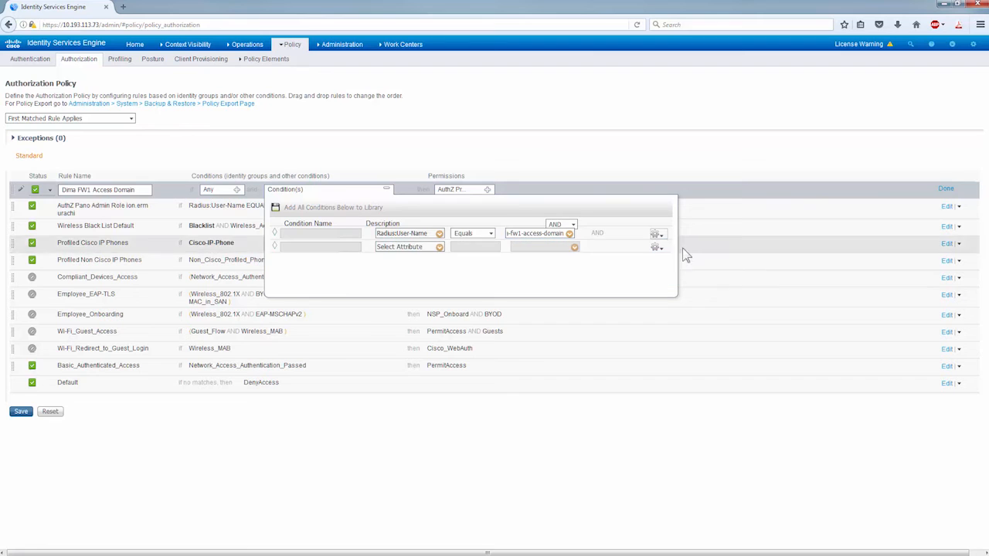
click(439, 247)
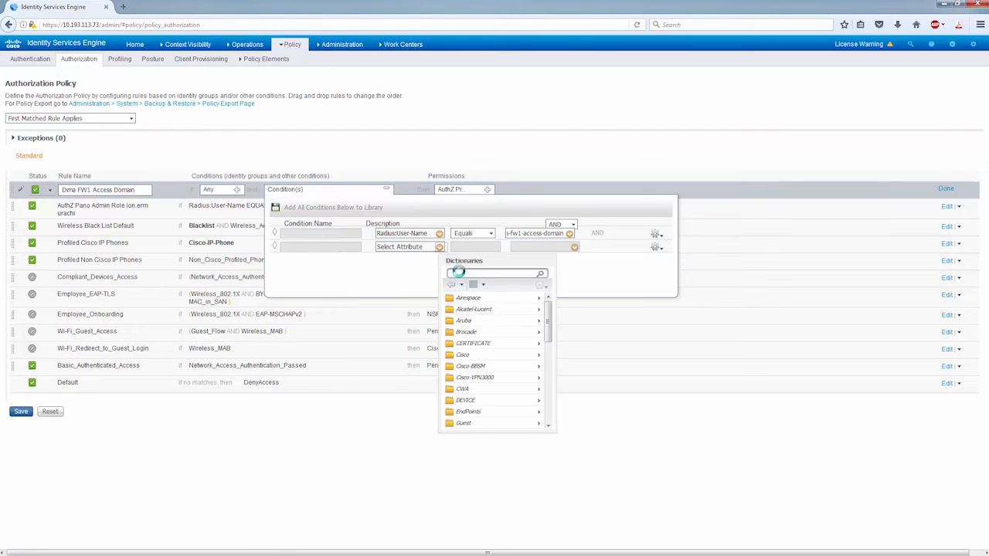
scroll(499, 374, down, 5)
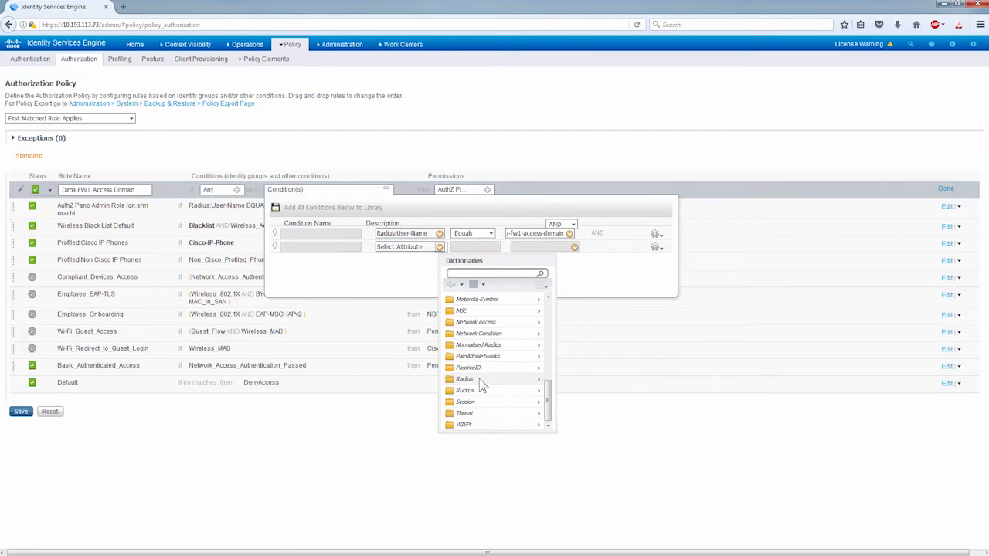
click(539, 380)
scroll(533, 384, down, 7)
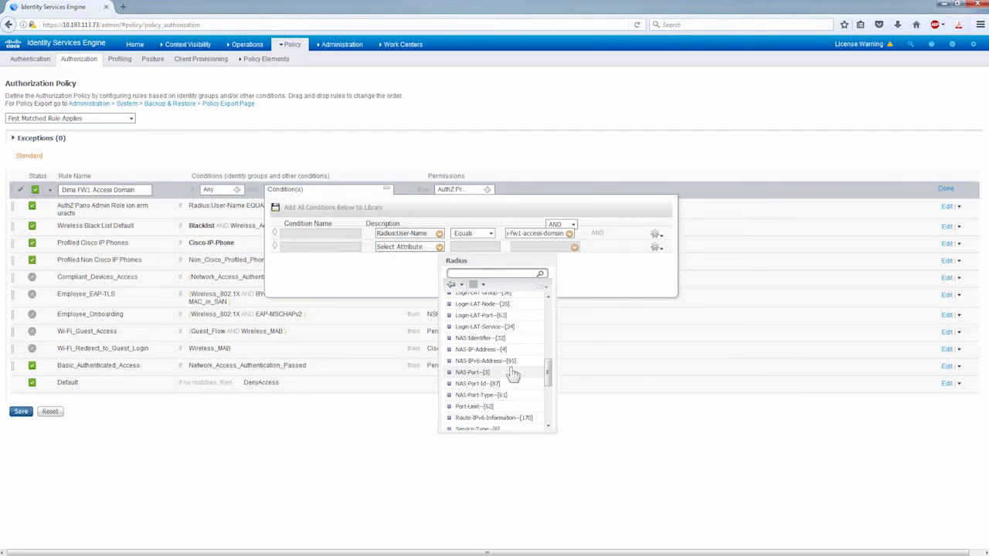
click(491, 340)
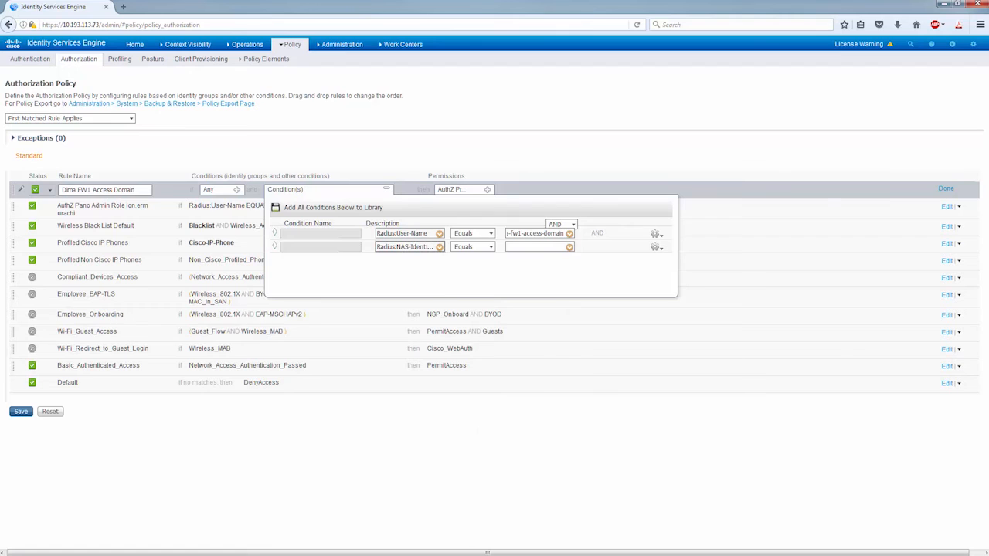
Copy the NAS-Identifier value PANW_radius_auth_profile from the Wireshark capture into the rule's second condition in ISE
key(alt+Tab)
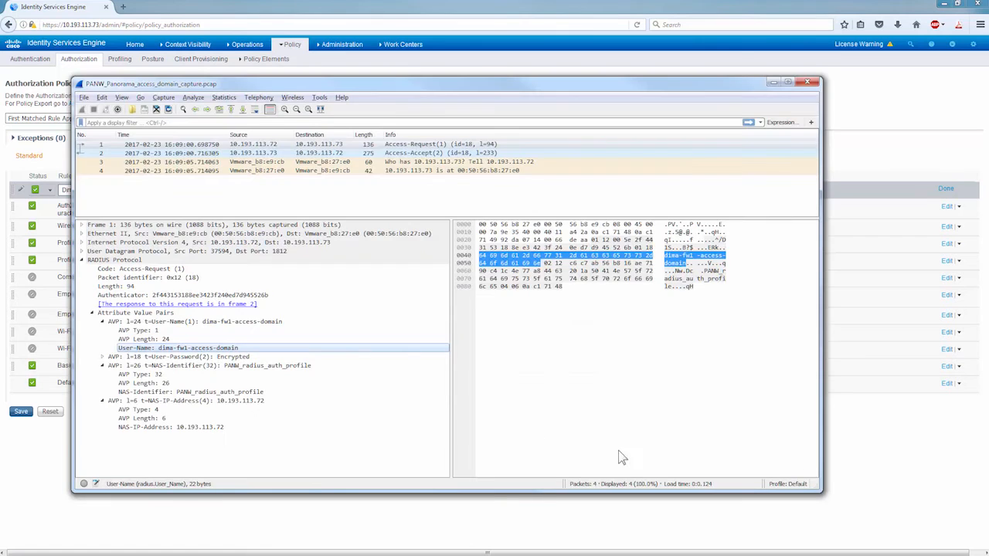
right_click(199, 392)
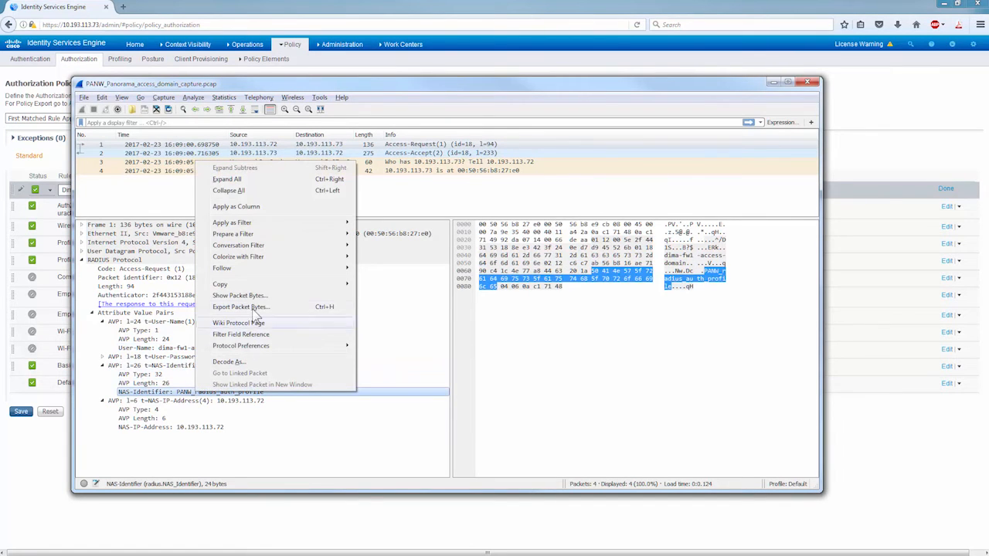
mouse_move(284, 285)
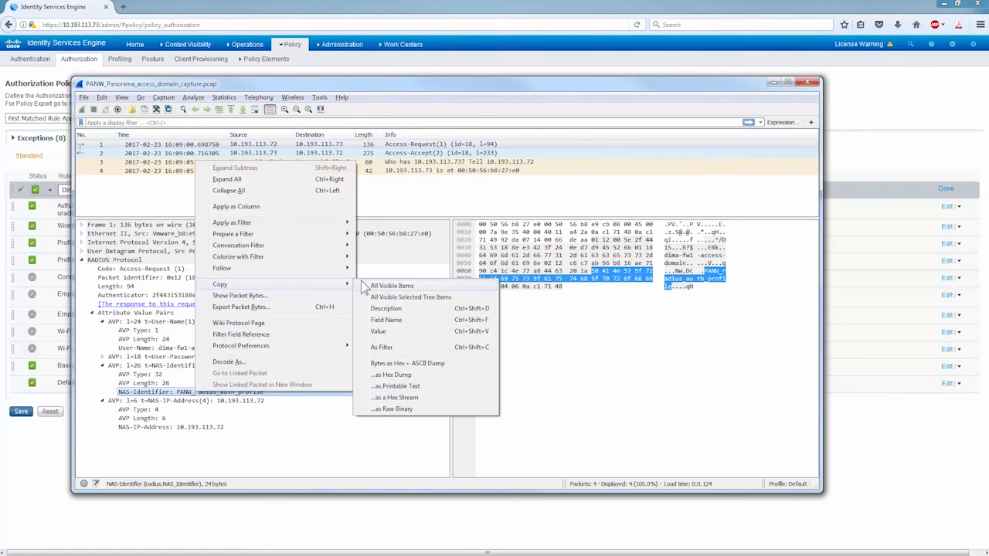
click(400, 331)
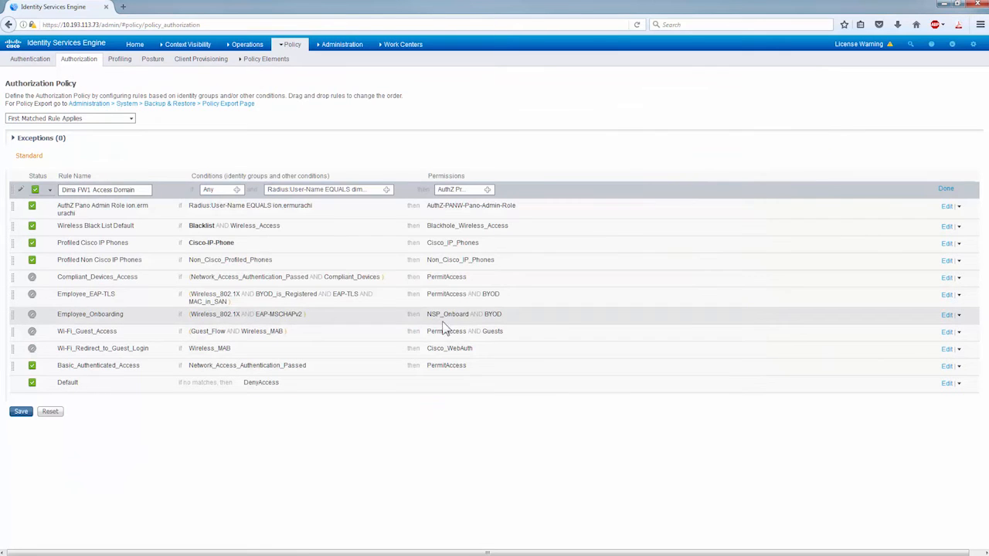
click(386, 190)
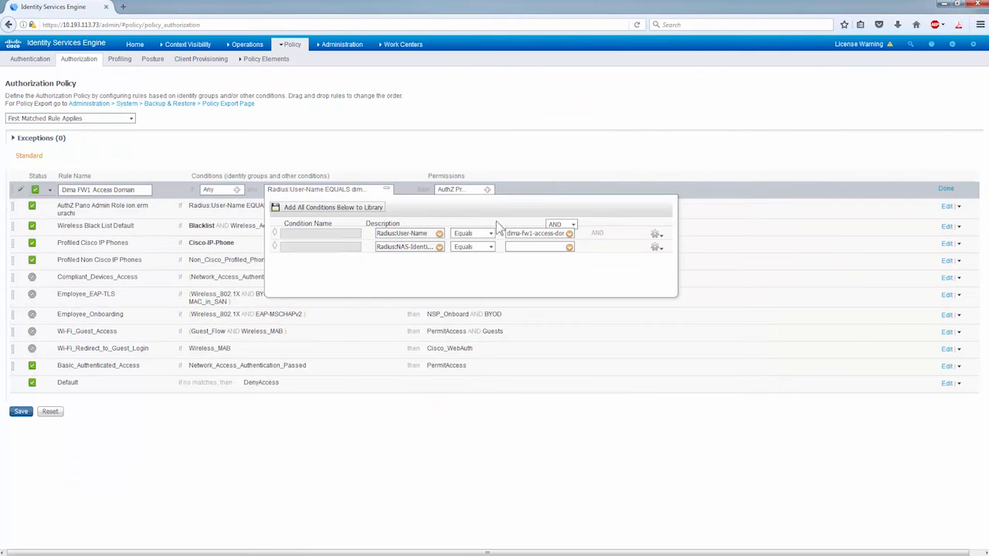
click(535, 246)
text(_radius_auth_profile)
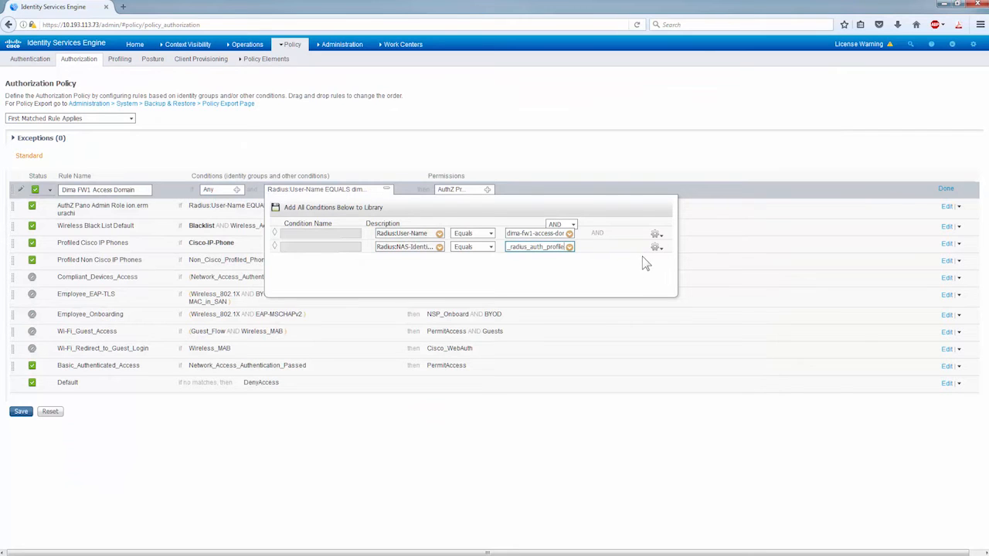
Add a third AND condition to the FW1 Access Domain rule requiring Radius:NAS-IP-Address to equal 10.193.113.72
click(656, 248)
click(680, 257)
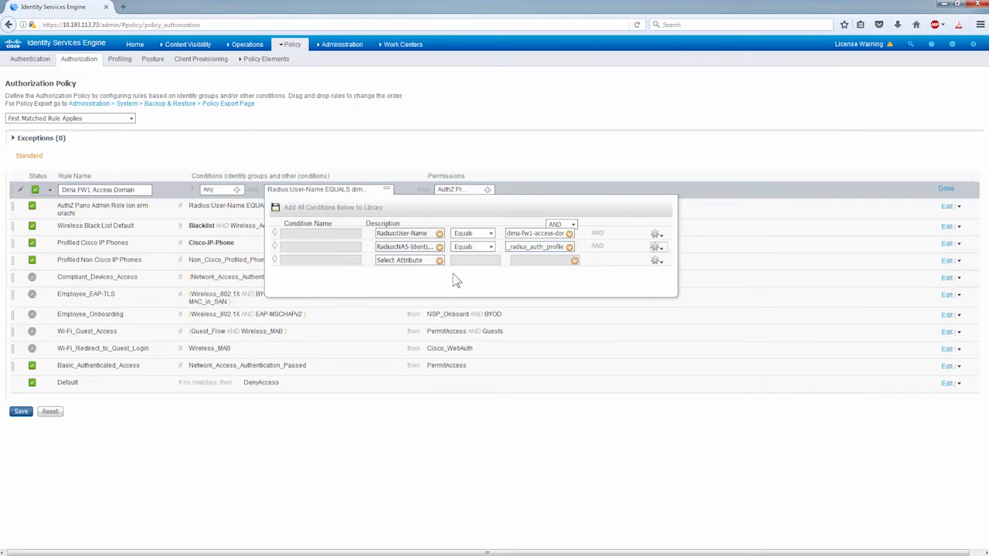
click(438, 263)
scroll(475, 359, down, 8)
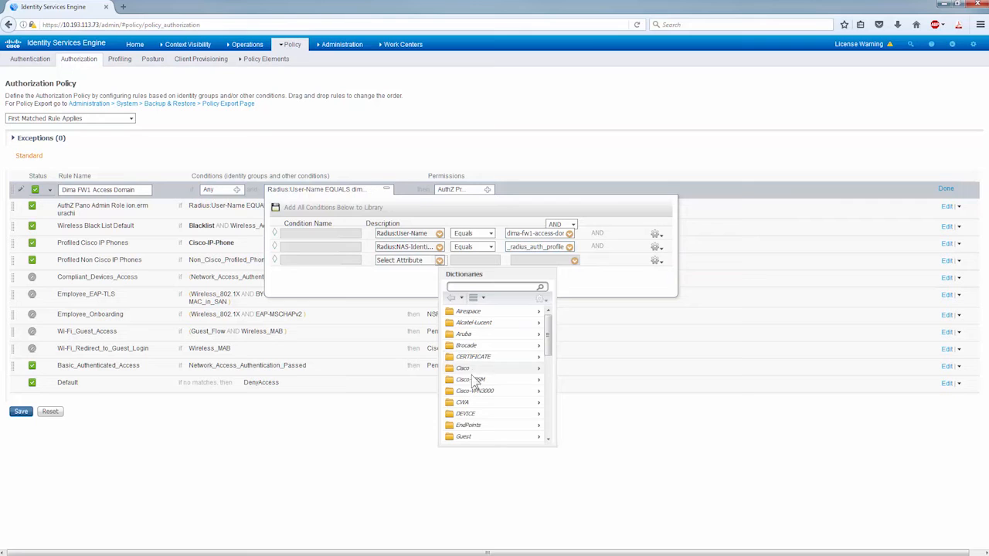
scroll(487, 387, down, 2)
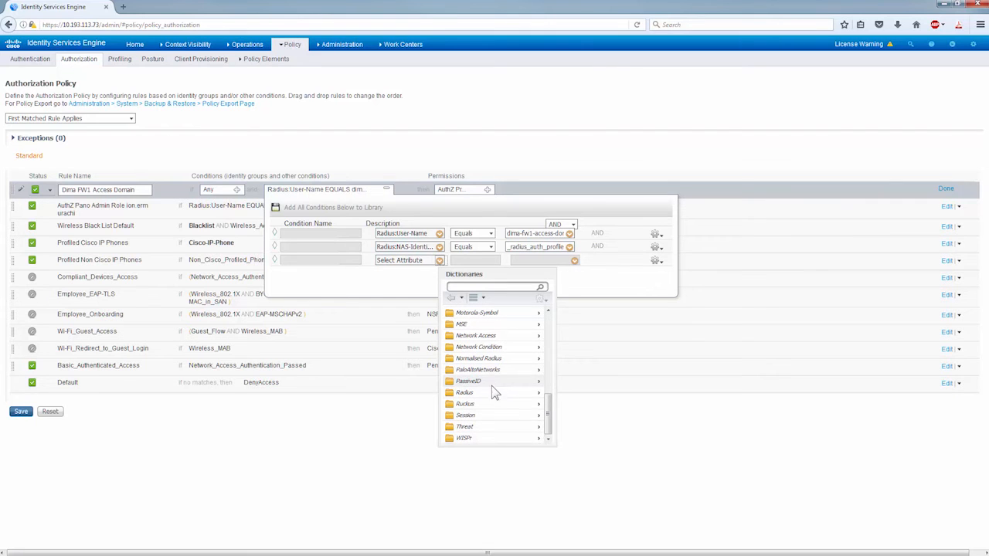
click(539, 394)
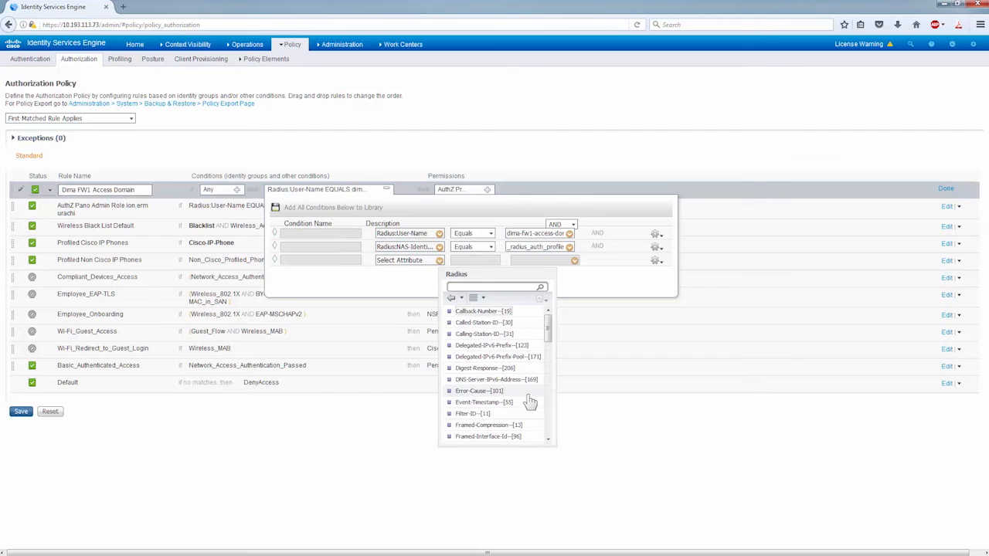
scroll(525, 402, down, 10)
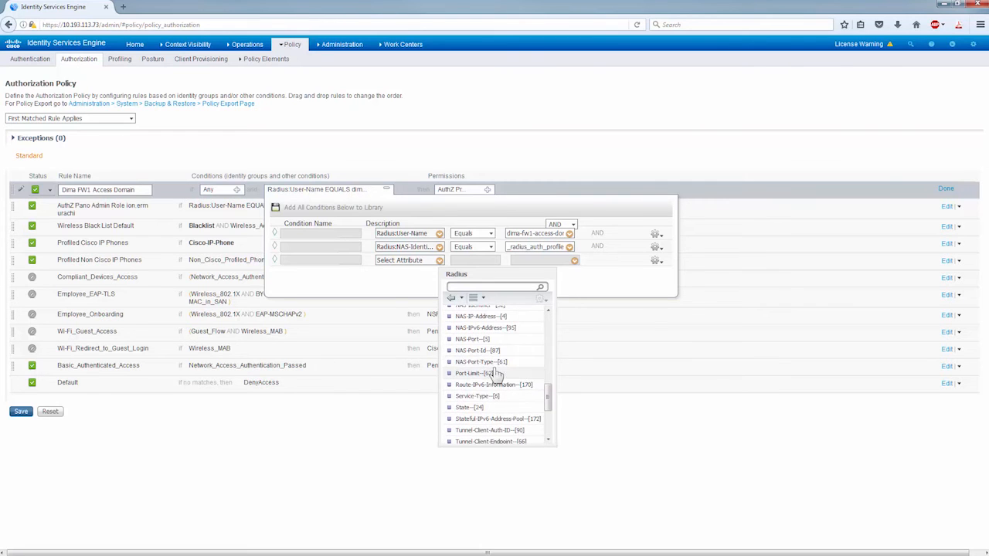
click(496, 316)
click(569, 262)
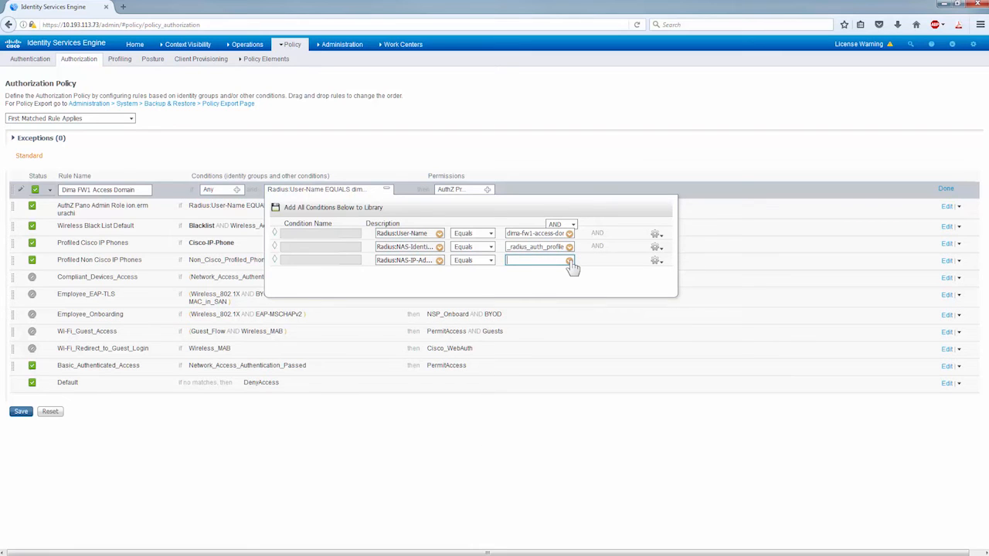
text(10.193.113.72)
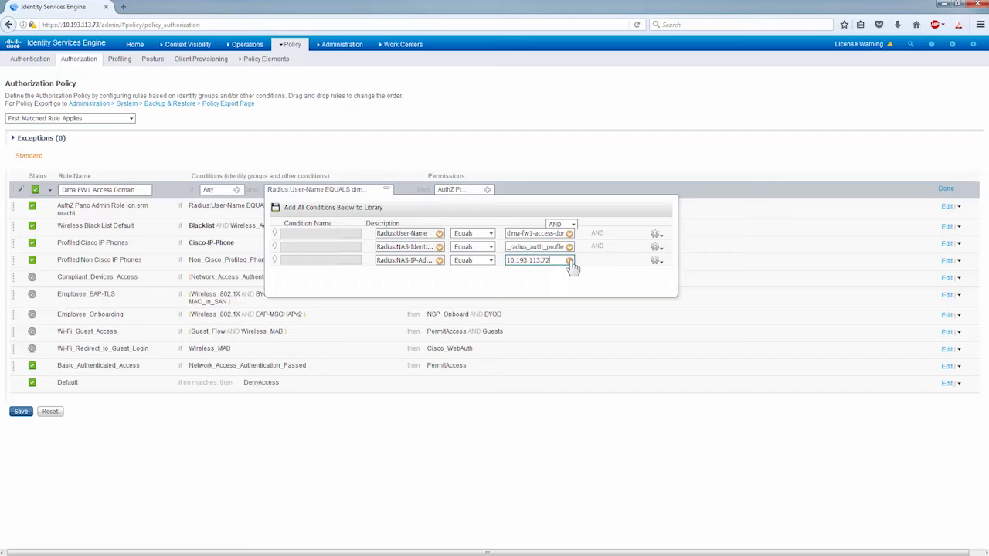
click(653, 457)
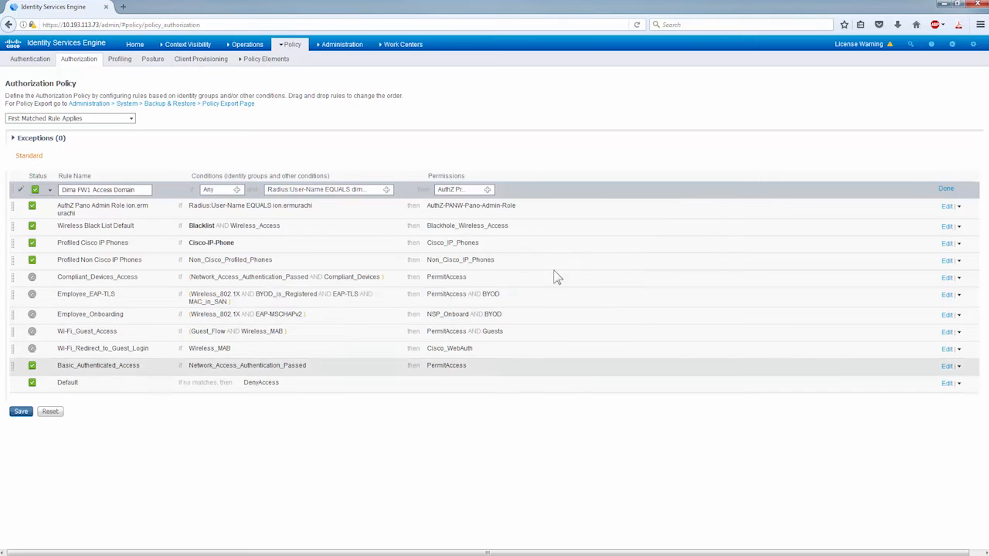
Assign the standard profile PANW-FW1-Access-Domain as the FW1 Access Domain rule's permission and finish editing the rule
click(488, 190)
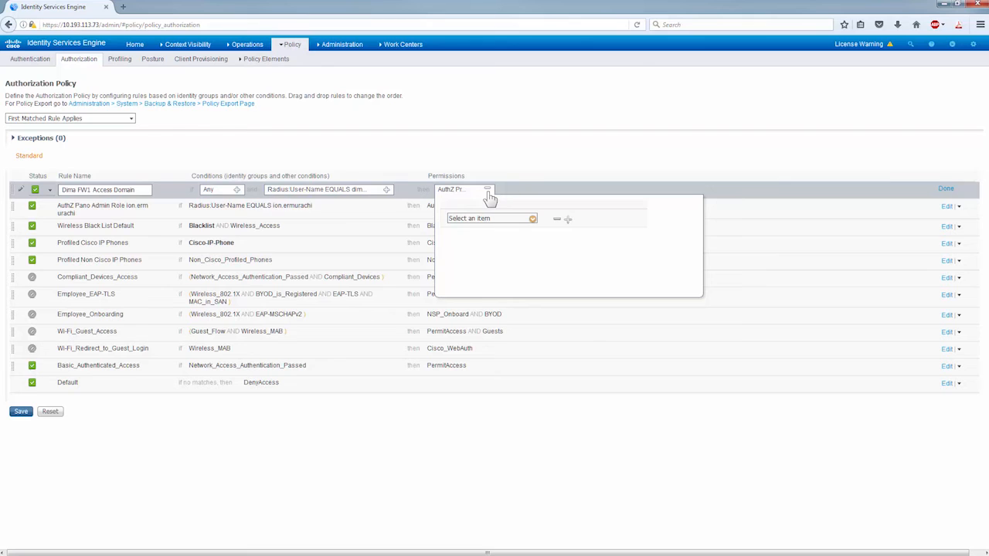
click(532, 220)
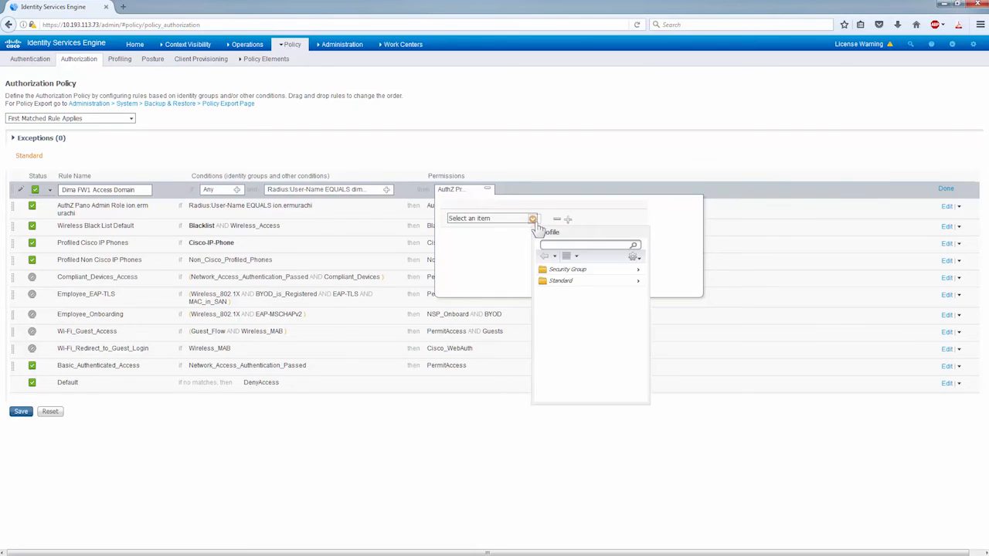
click(638, 283)
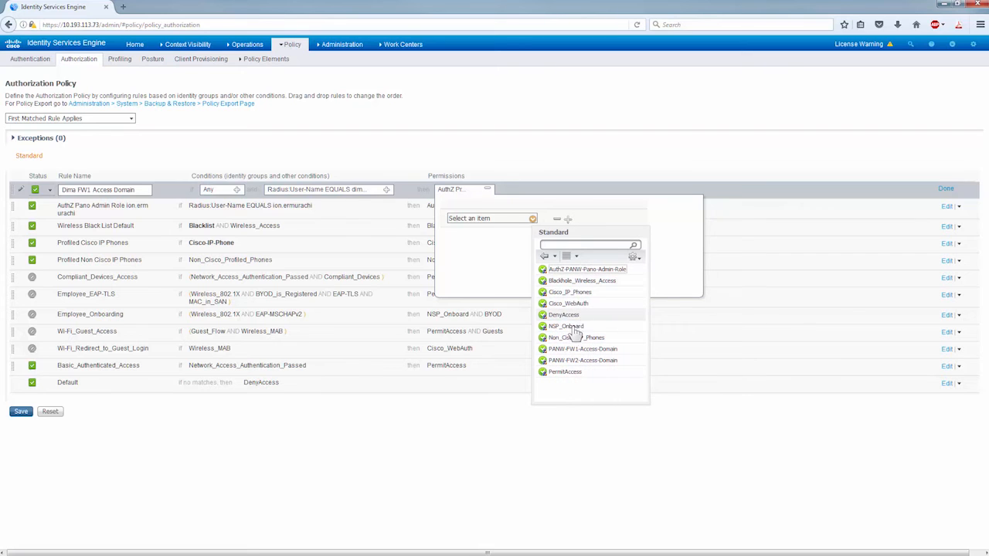
click(610, 353)
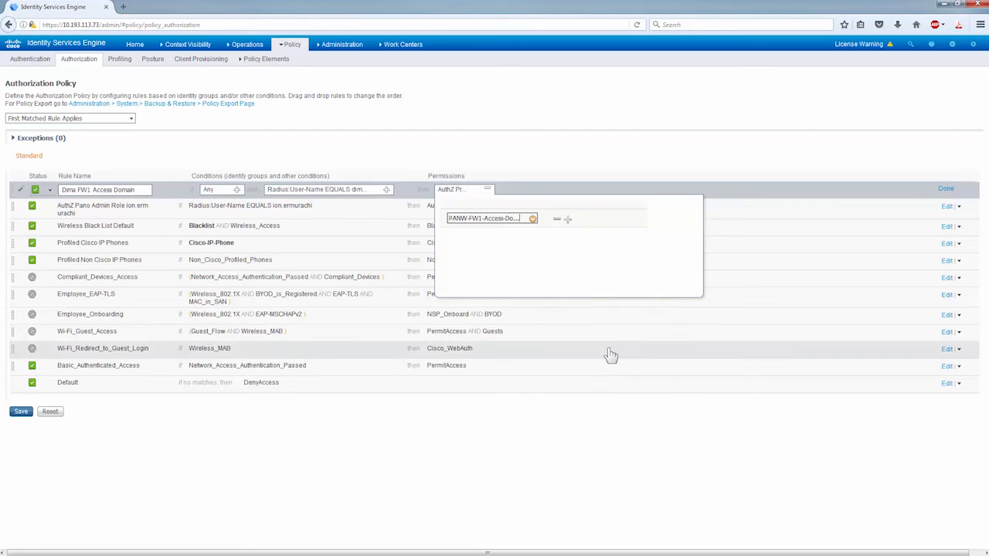
click(591, 470)
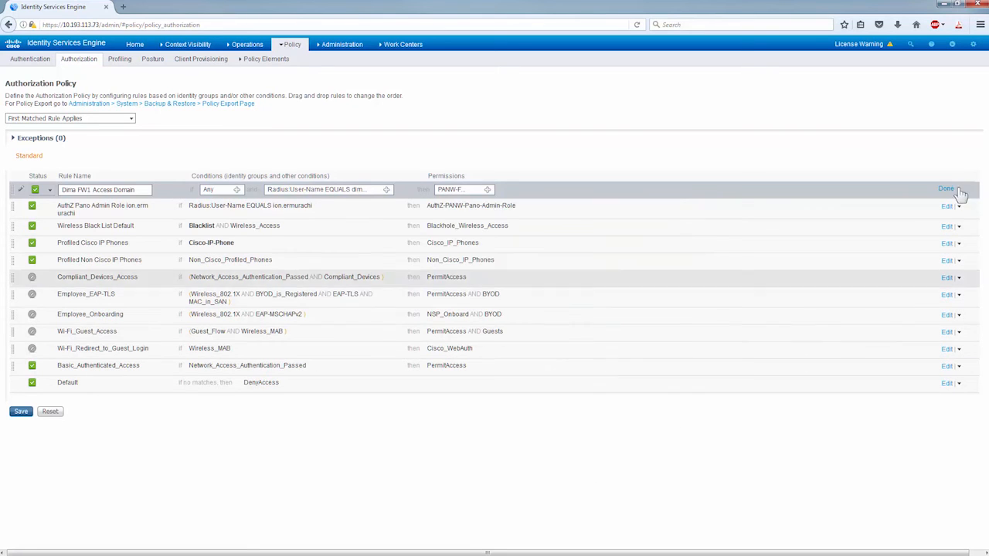
click(947, 189)
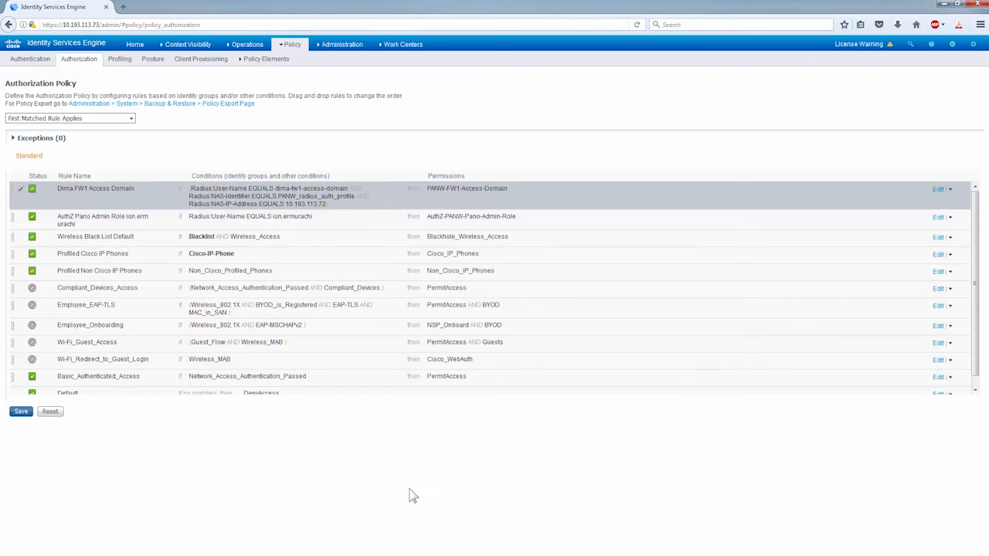
Insert a new rule above the FW1 Access Domain rule, naming it with the second administrator's first name followed by "FW2 Access Domain"
click(950, 190)
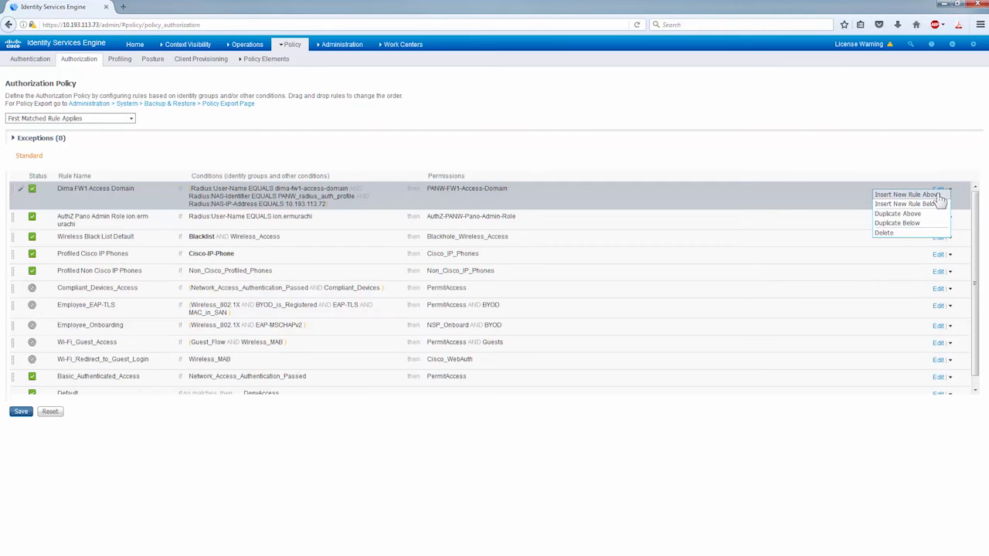
click(939, 195)
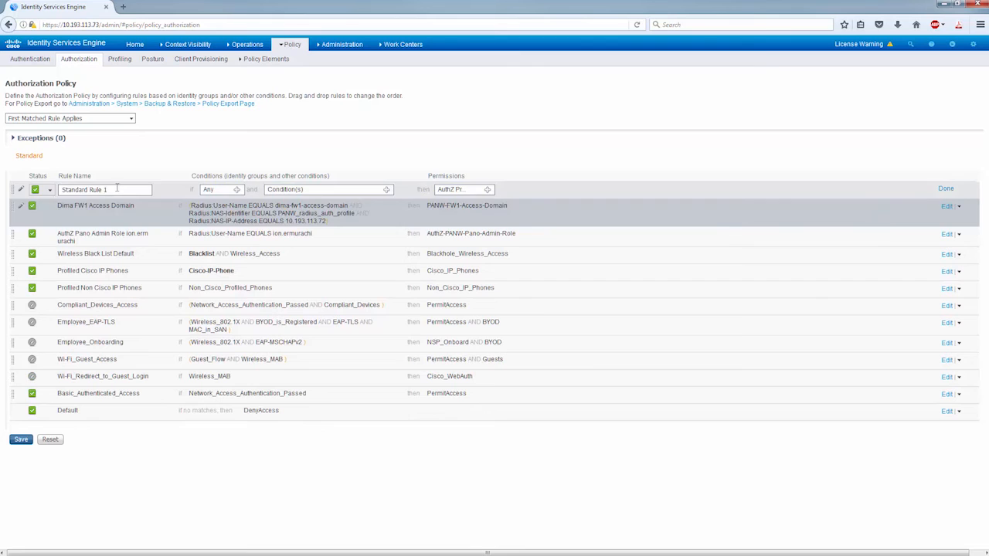
text(Sandu FW2 Access Domain)
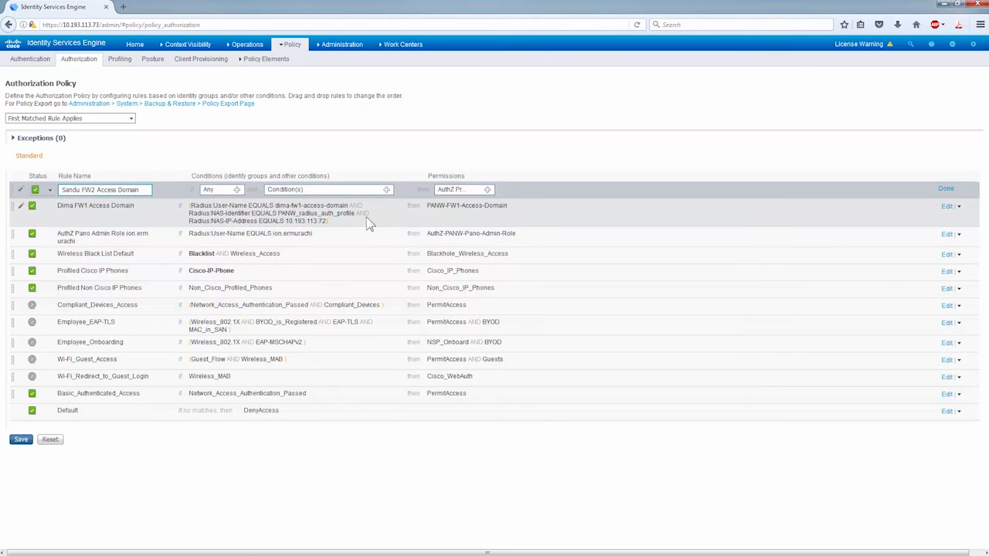
Create a new condition in the FW2 Access Domain rule using the Radius dictionary's User-Name attribute with Equals
click(384, 190)
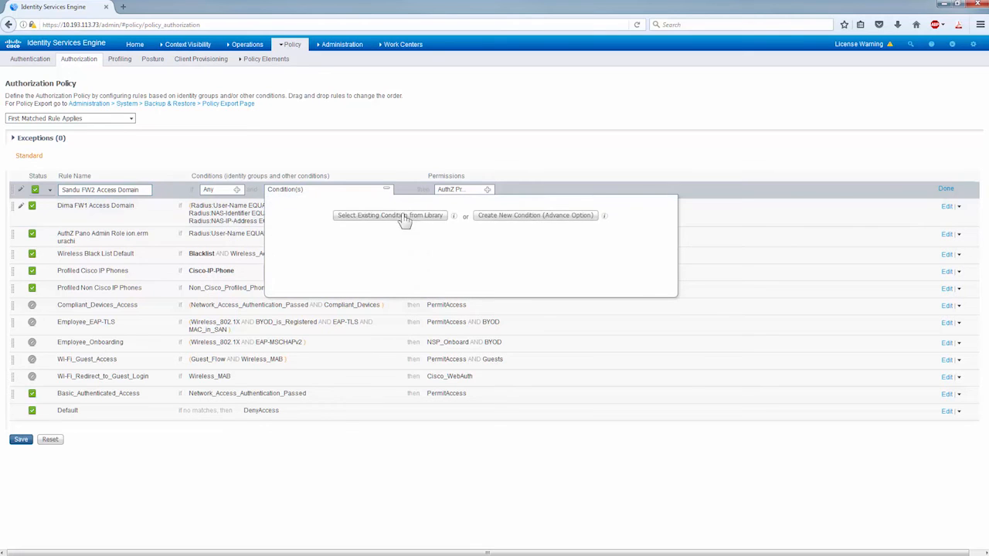
click(539, 216)
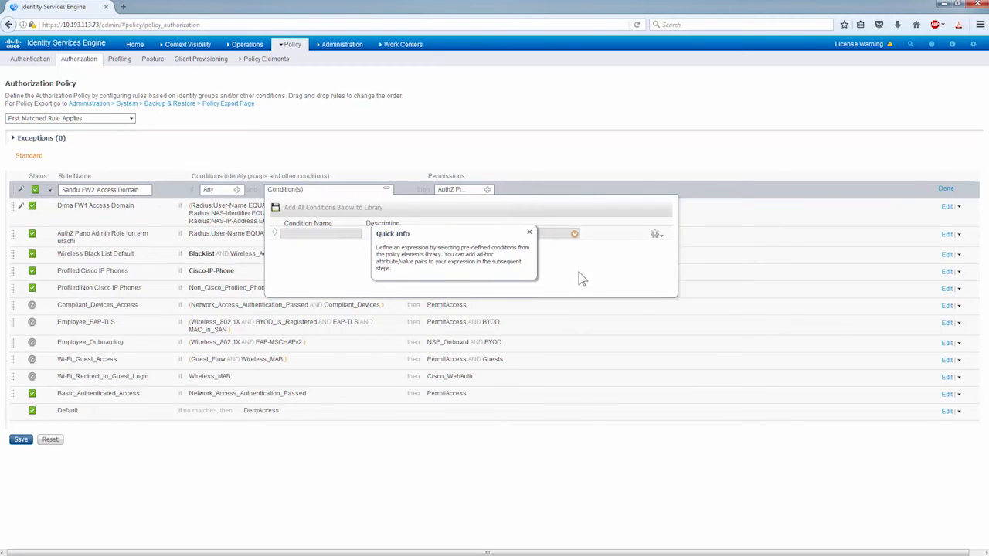
click(529, 234)
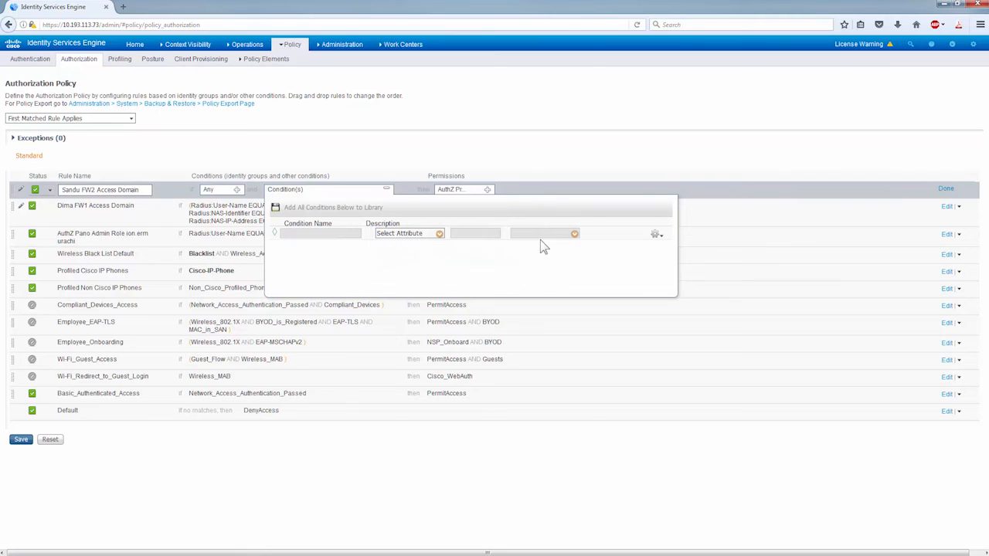
click(439, 235)
scroll(486, 340, down, 10)
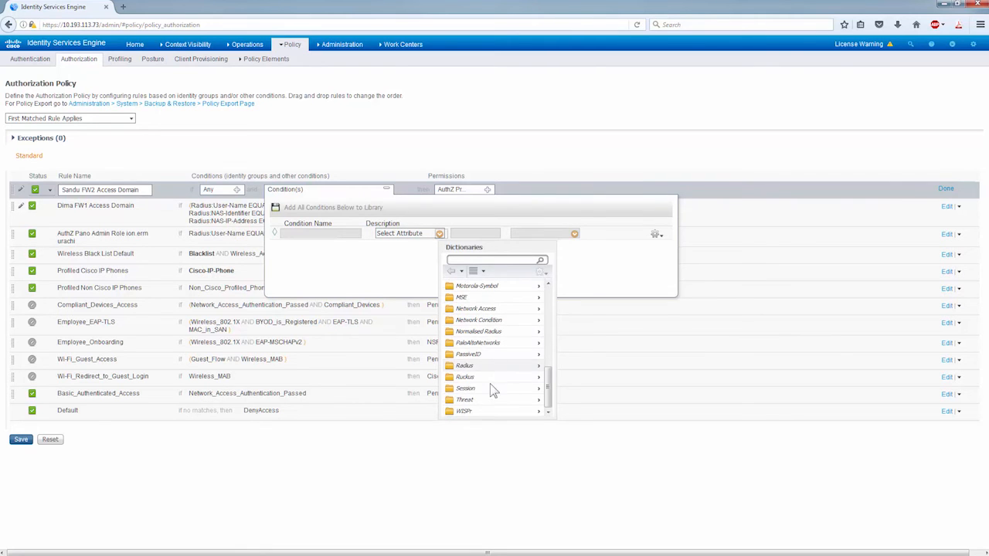
click(539, 369)
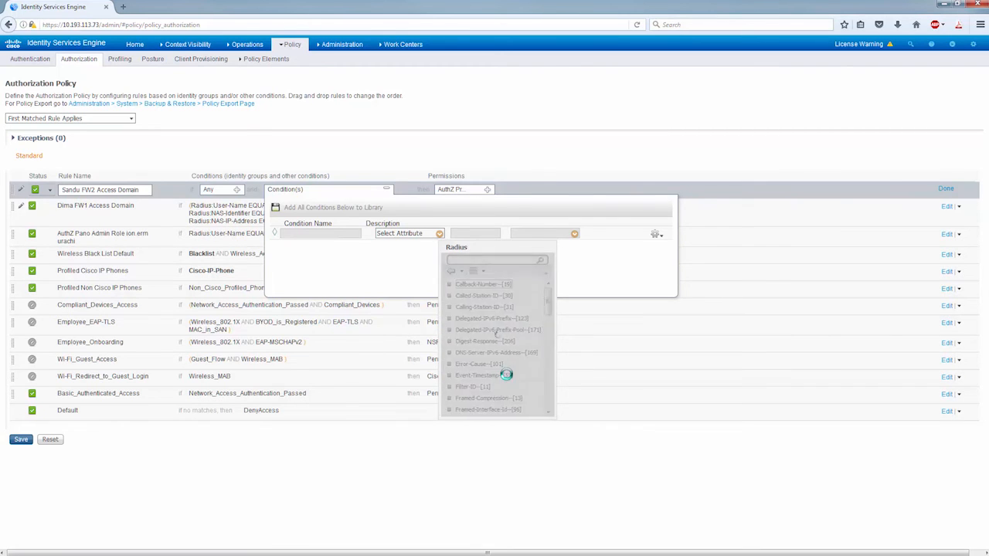
scroll(503, 381, down, 10)
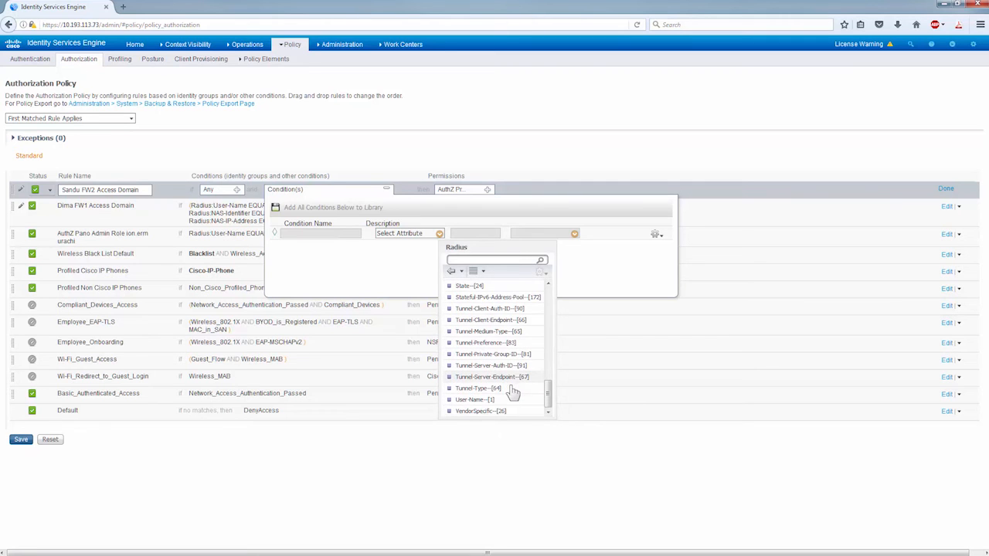
click(499, 400)
Enter the second administrator's FW2 access-domain user name as the value of the rule's Radius:User-Name condition
key(alt+Tab)
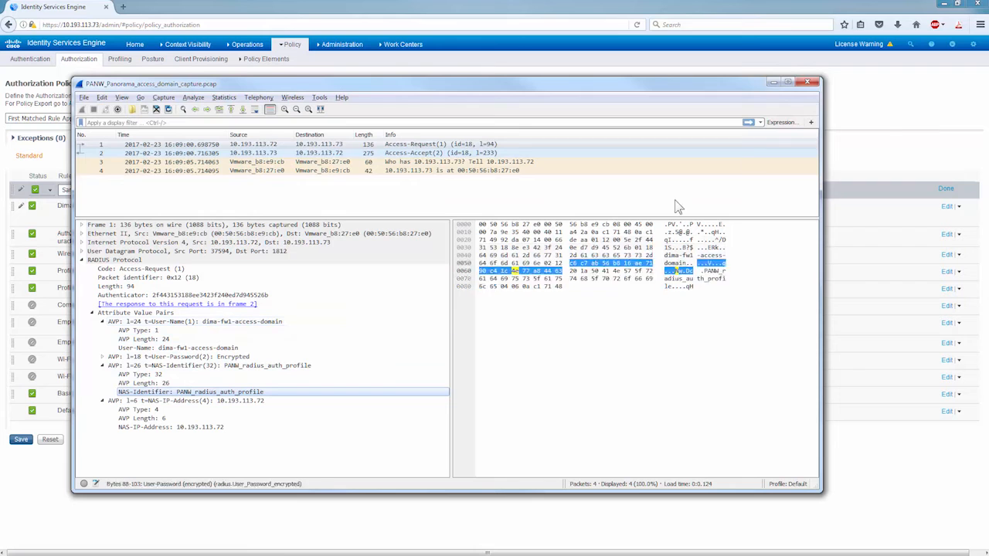
click(774, 83)
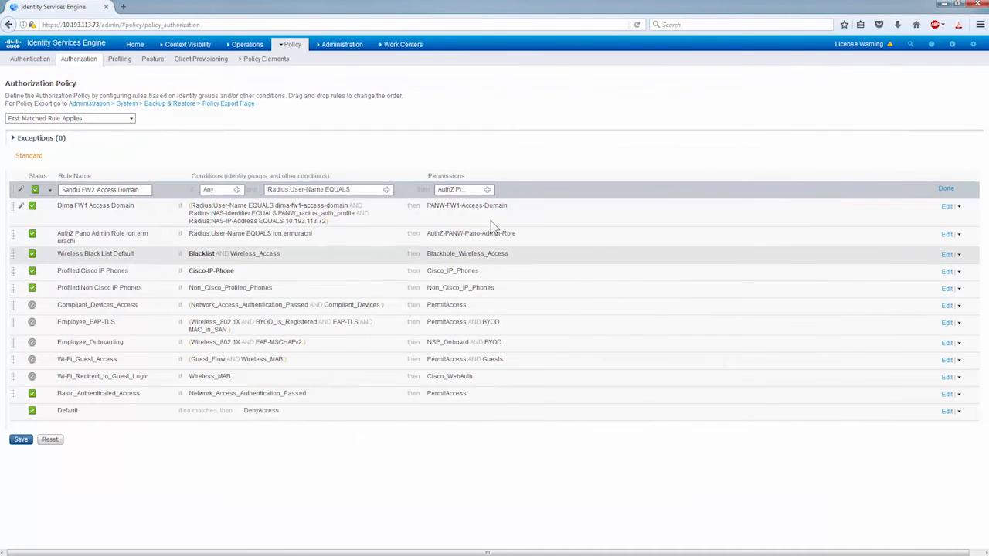
click(388, 190)
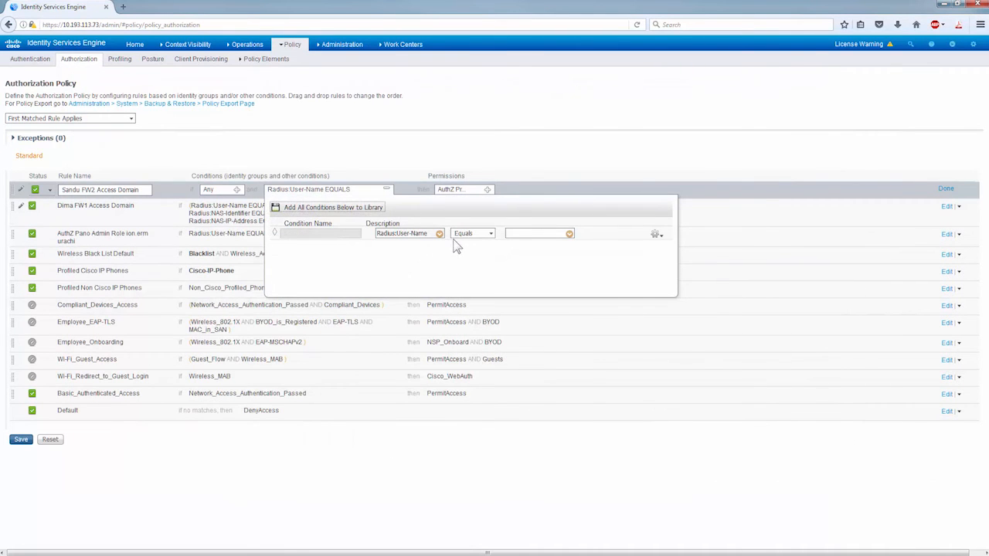
click(532, 233)
text(sandu-fw2-access-domain)
Add a second AND condition to the FW2 Access Domain rule using the Radius dictionary's NAS-Identifier attribute with Equals
click(657, 234)
click(700, 245)
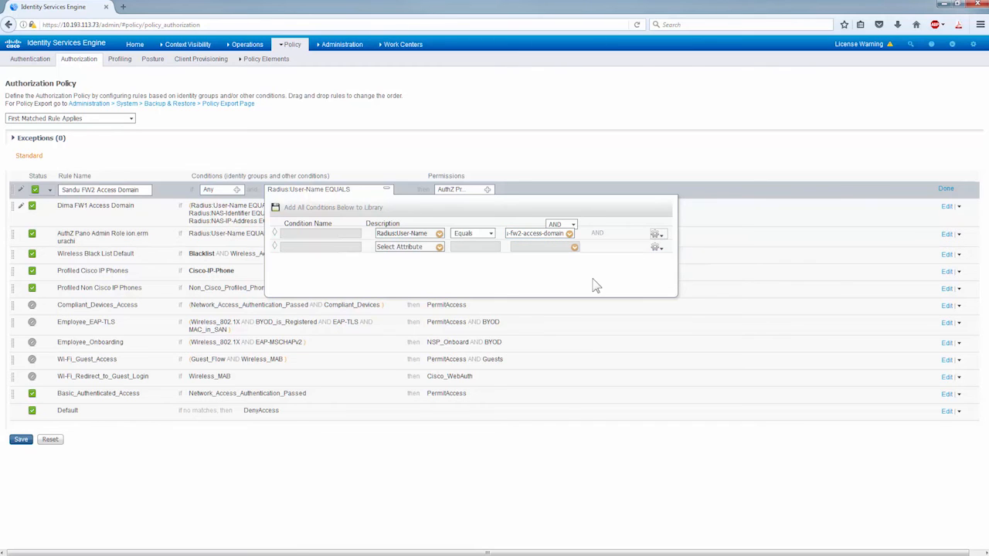
click(439, 248)
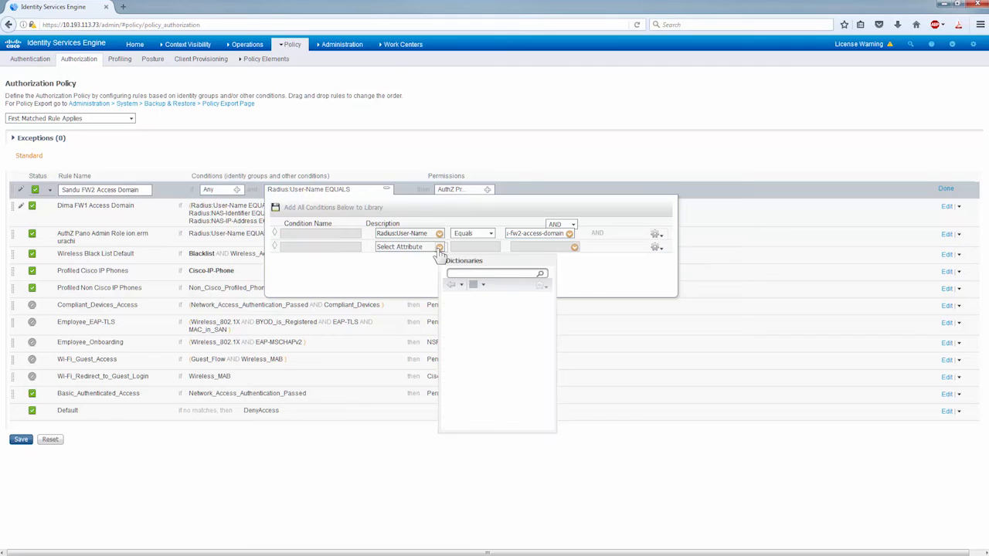
scroll(495, 386, down, 5)
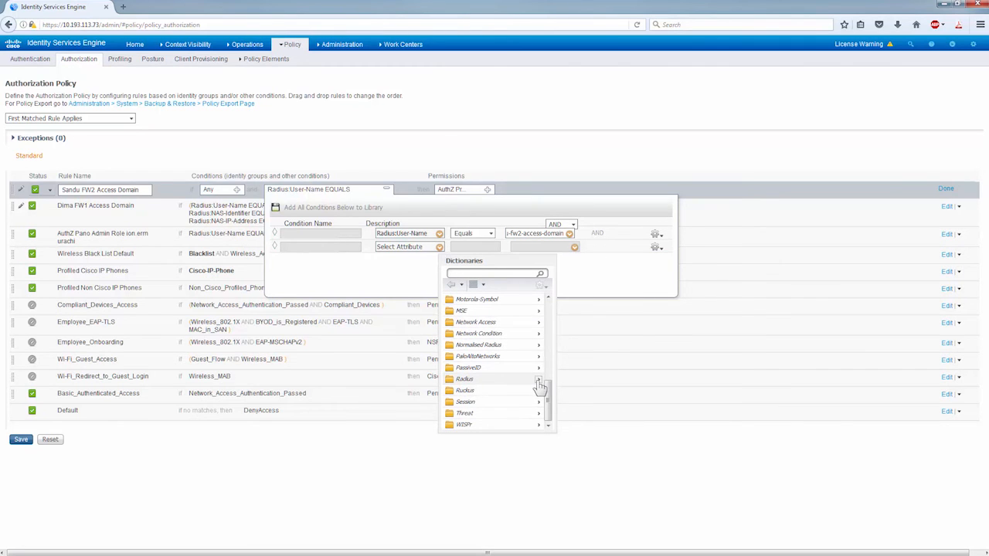
click(538, 381)
scroll(523, 389, down, 8)
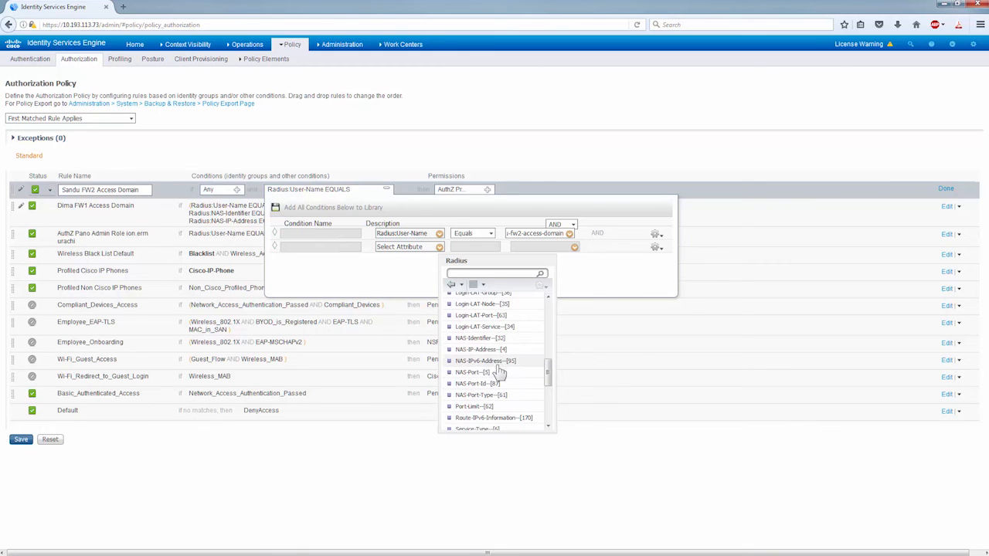
click(490, 339)
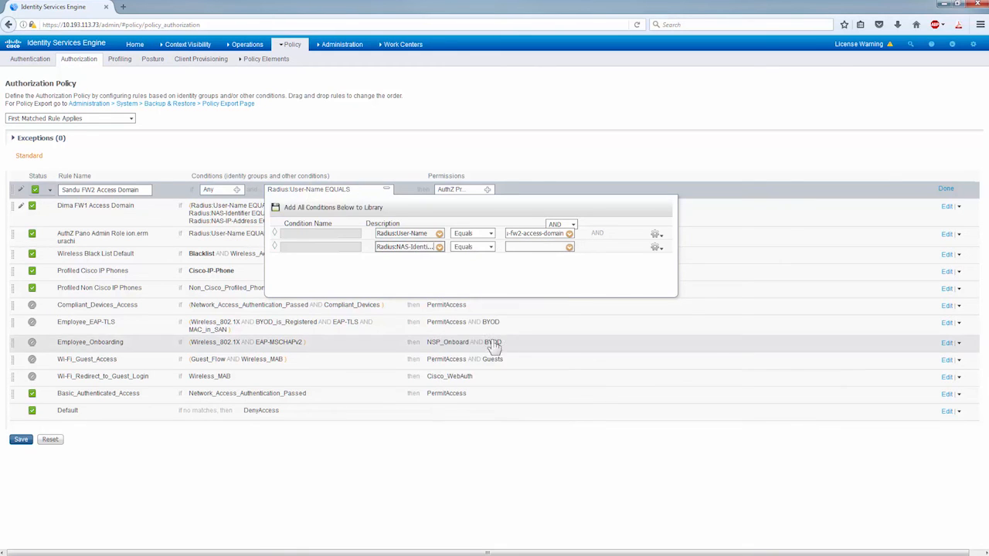
Switch to the Wireshark capture and copy the NAS-Identifier value from the Access-Request packet, then return to the authorization policy
key(alt+Tab)
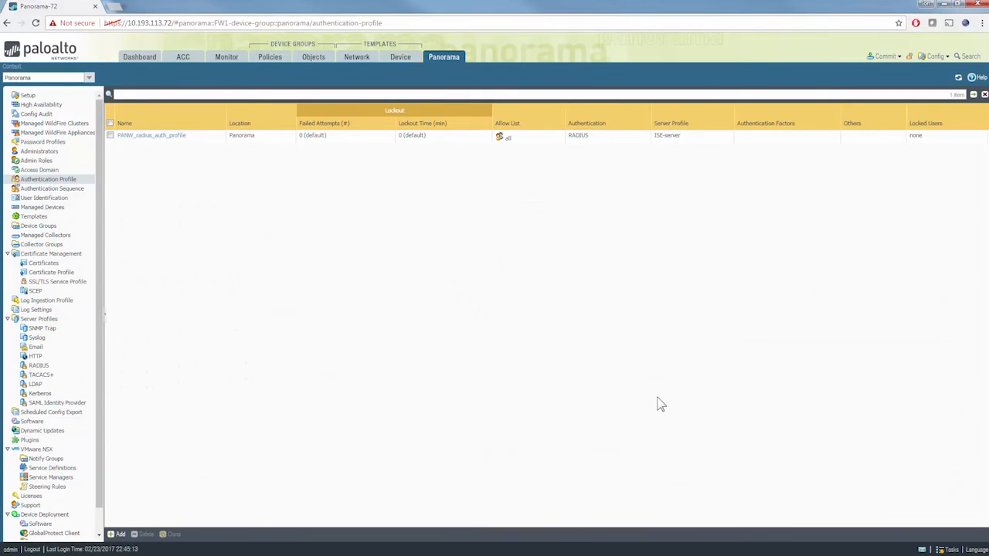
key(alt+Tab)
key(alt+Tab)
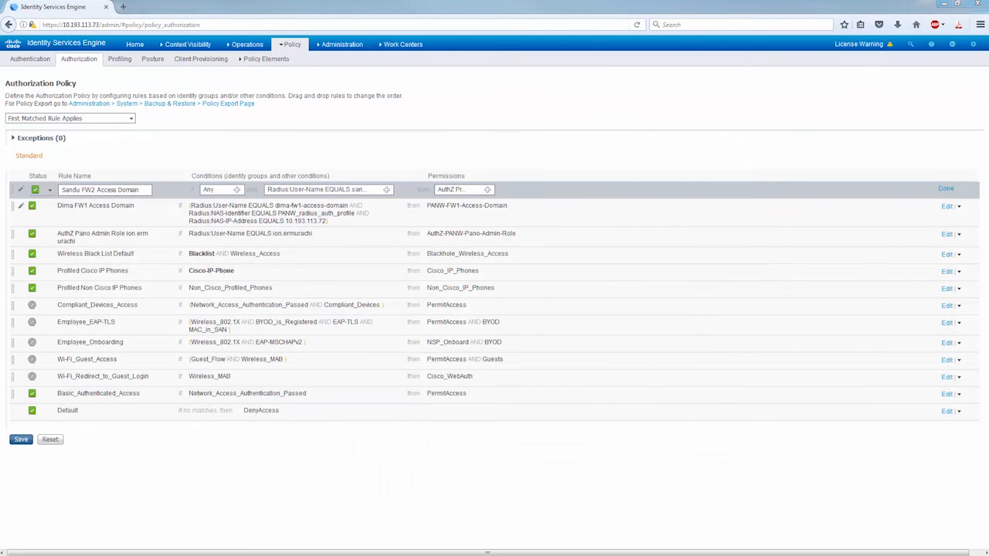
key(alt+Tab)
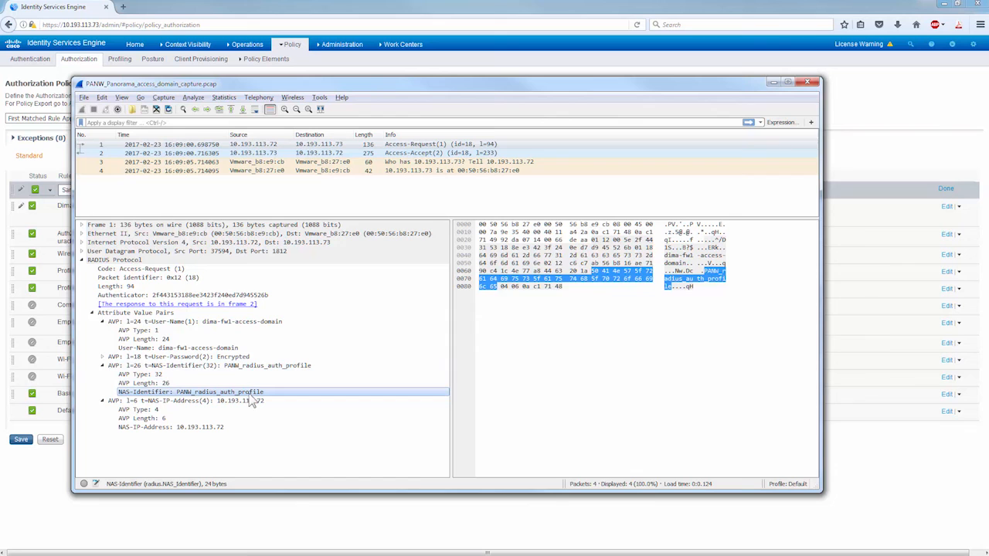
right_click(245, 397)
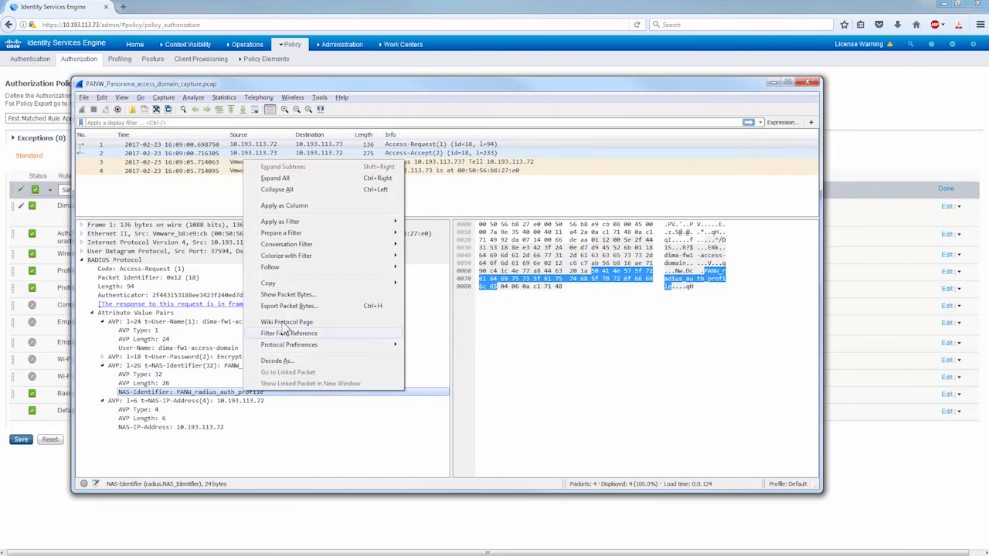
mouse_move(309, 283)
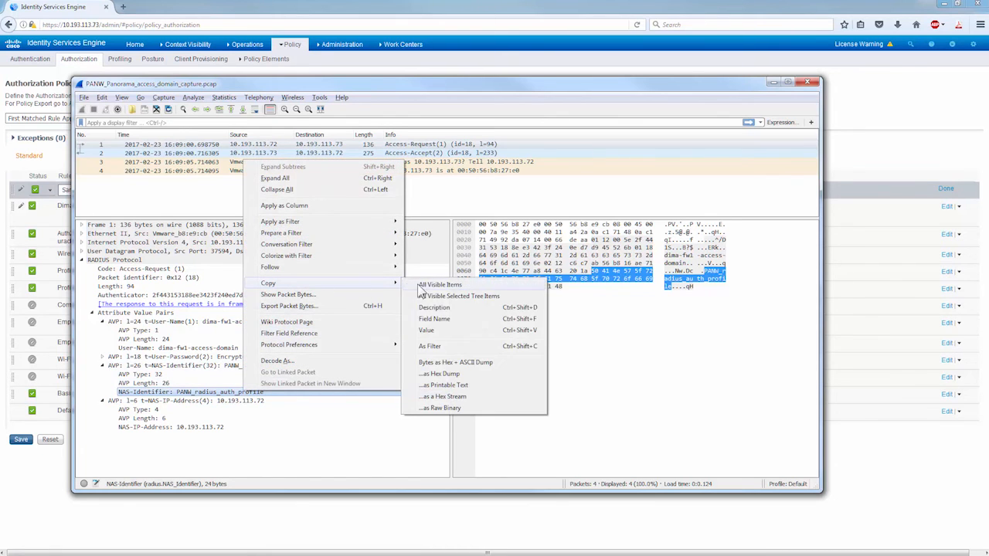
click(451, 330)
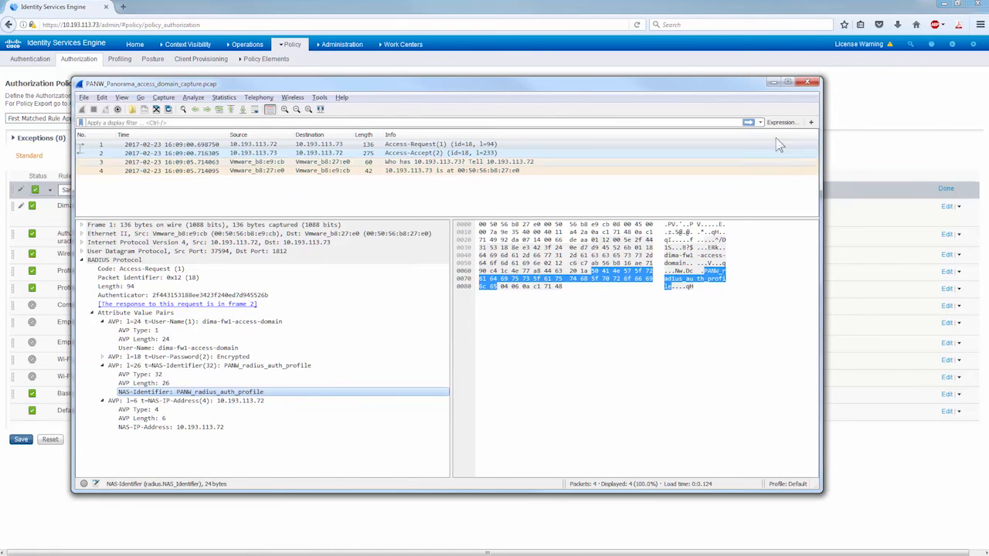
click(773, 82)
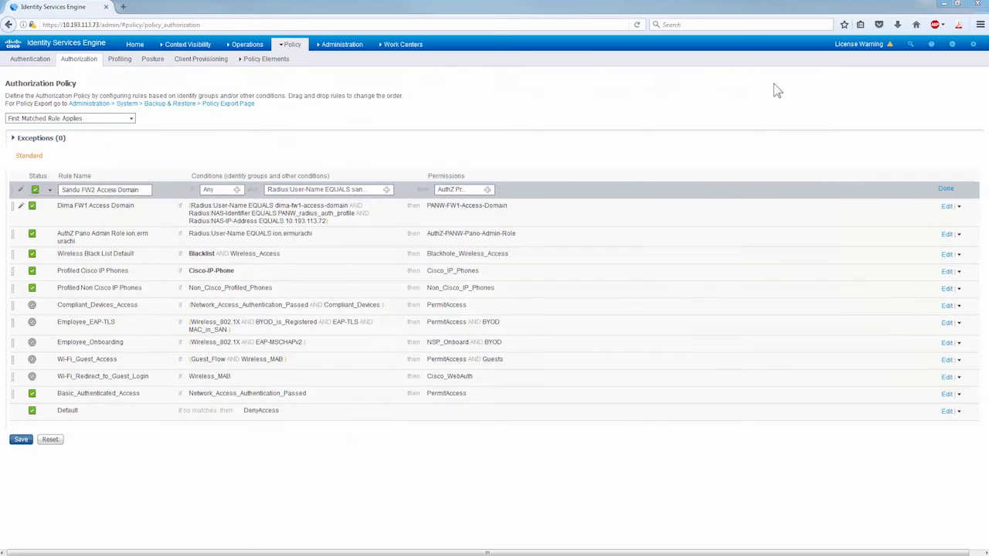
Enter PANW_radius_auth_profile as the value of the Radius:NAS-Identifier condition in the FW2 Access Domain rule
click(385, 190)
click(526, 249)
text(_radius_auth_profile)
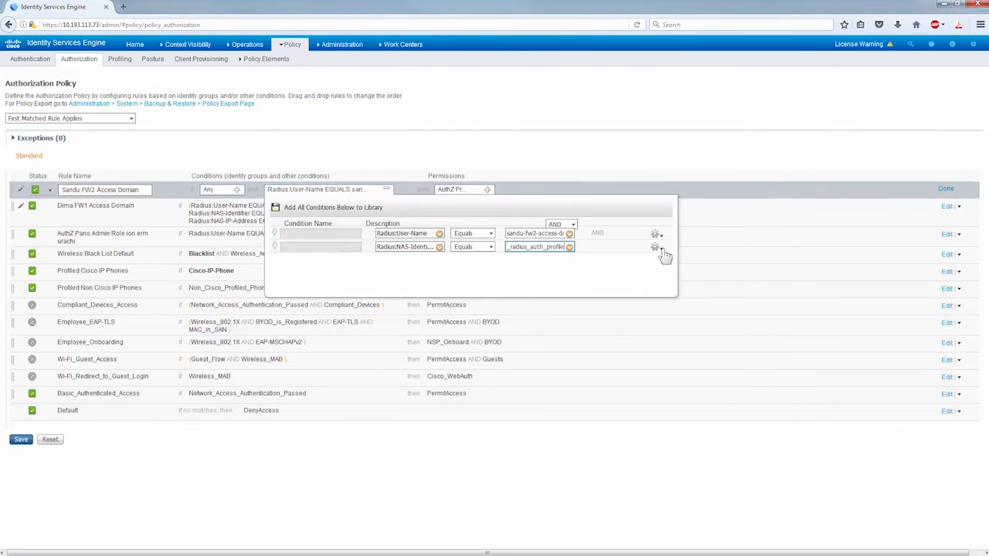
Add a third AND condition to the FW2 Access Domain rule using the Radius dictionary's NAS-IP-Address attribute
click(655, 248)
click(689, 257)
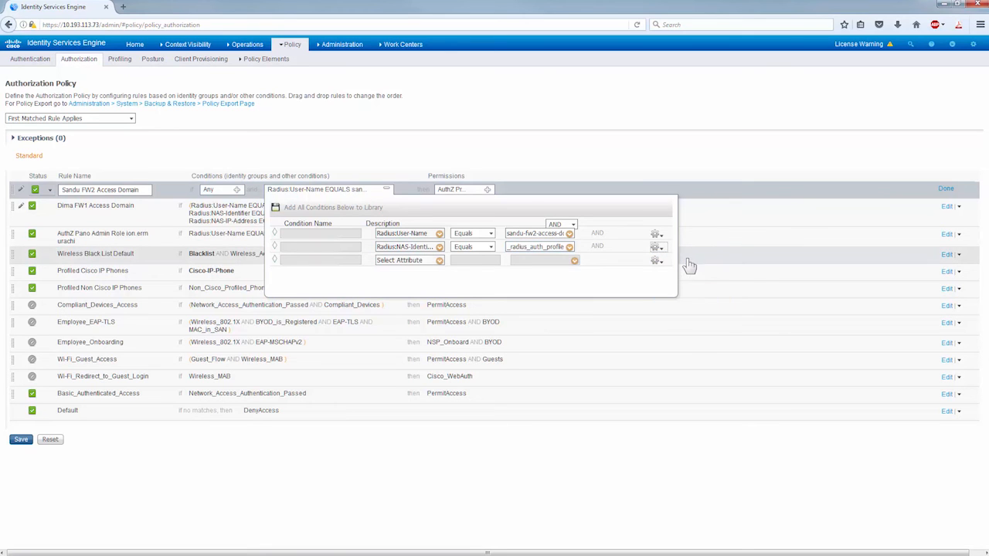
click(439, 261)
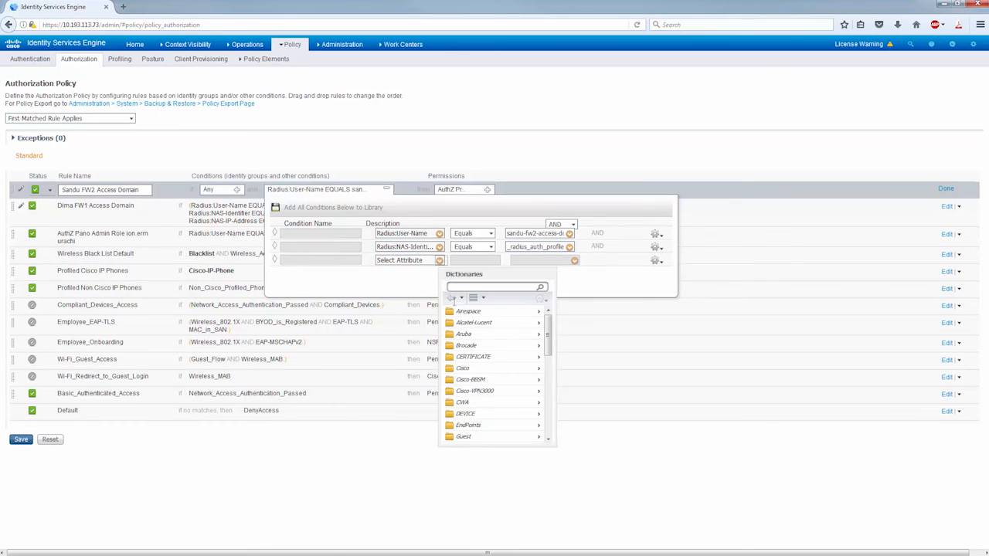
scroll(499, 382, down, 5)
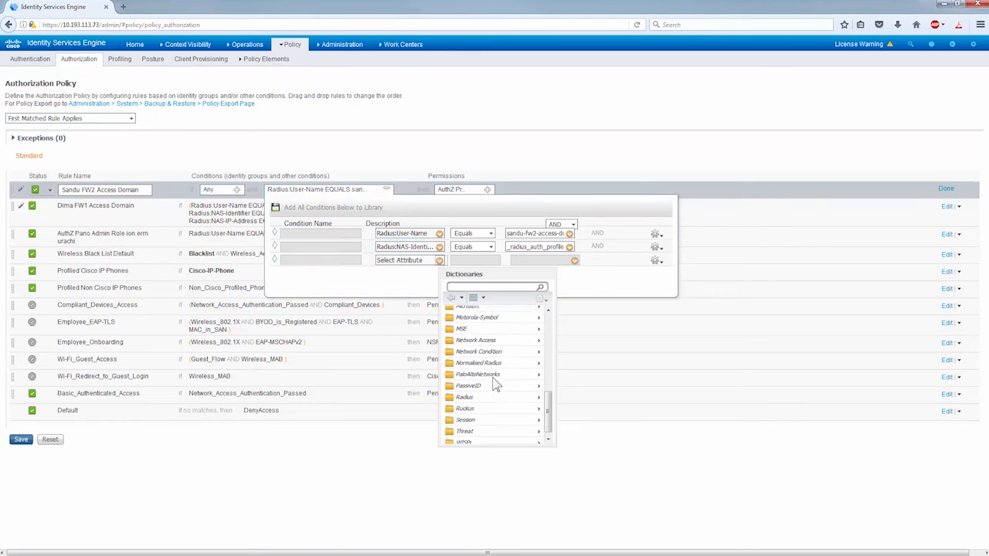
click(539, 397)
scroll(522, 400, down, 6)
scroll(522, 402, down, 3)
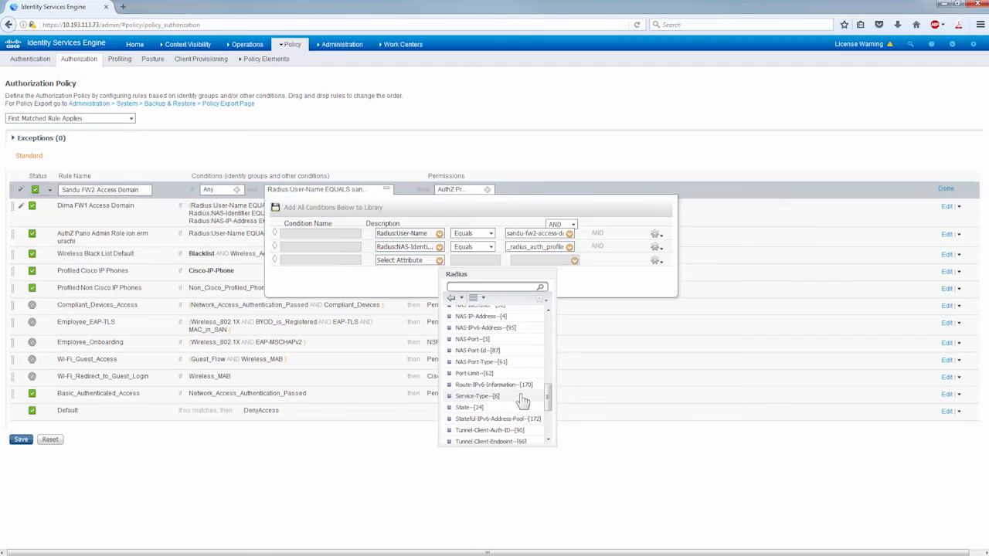
scroll(514, 386, up, 2)
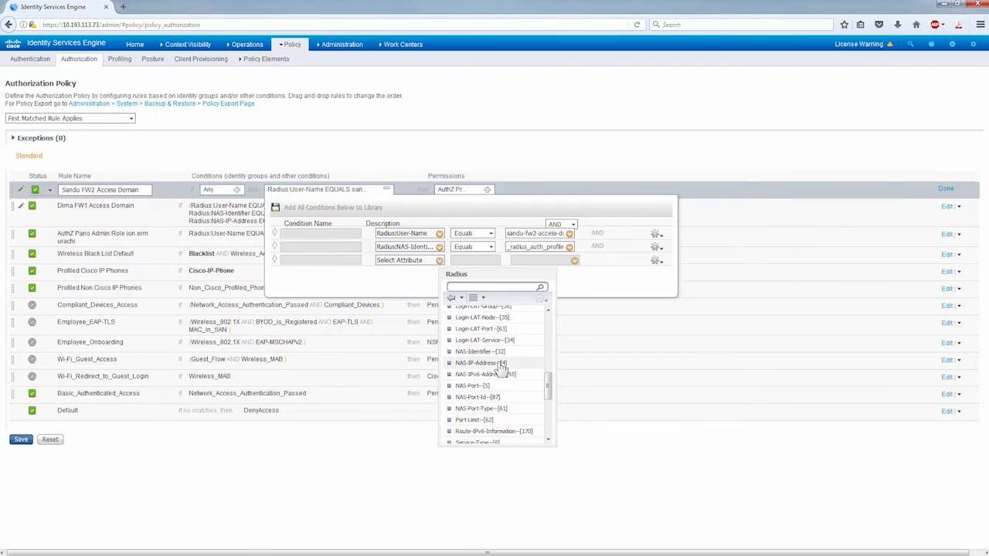
click(500, 368)
Set the value of the rule's Radius:NAS-IP-Address condition to 10.193.113.72 and close the conditions editor
click(535, 260)
text(10)
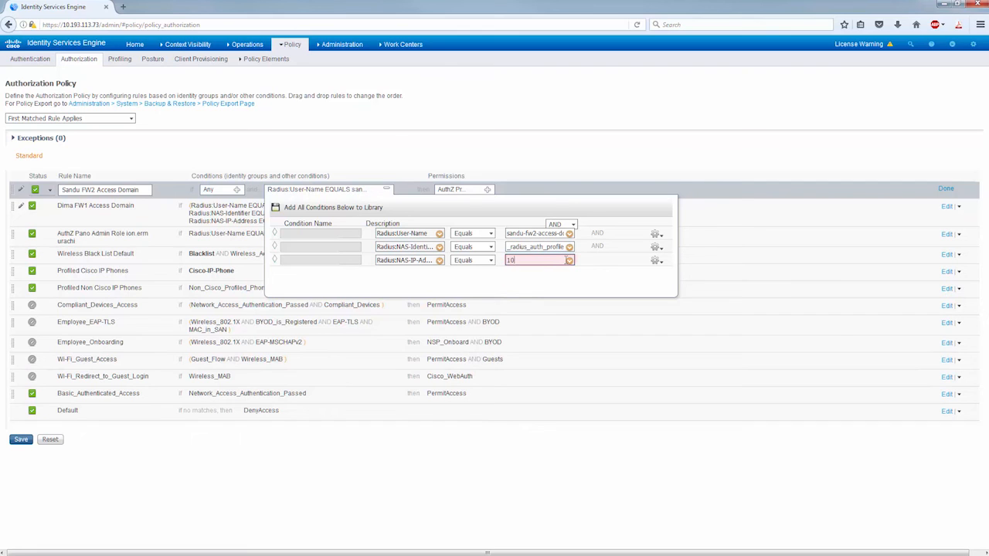
text(.193.113.72)
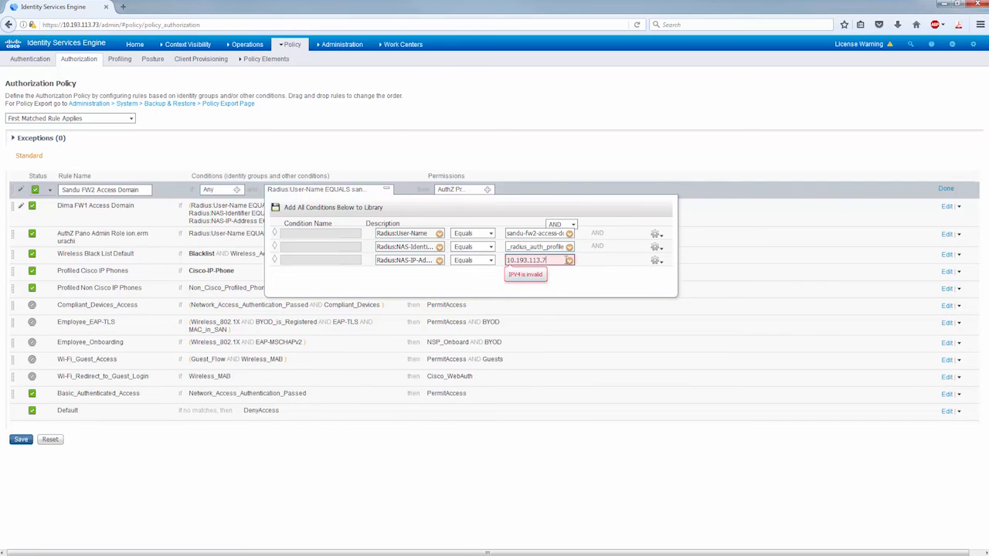
click(616, 478)
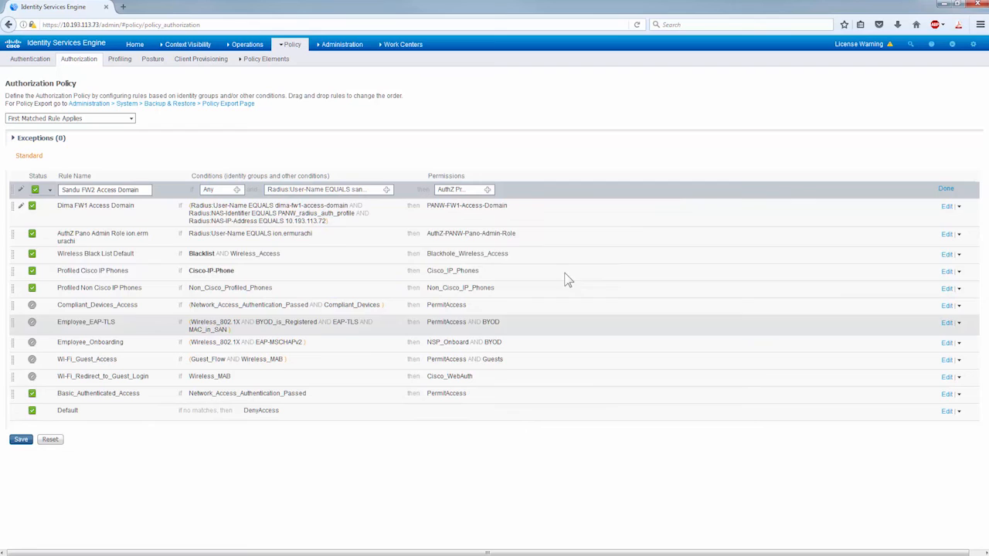
Assign the standard PANW-FW2-Access-Domain profile as the FW2 Access Domain rule's permission and save the authorization policy
click(487, 190)
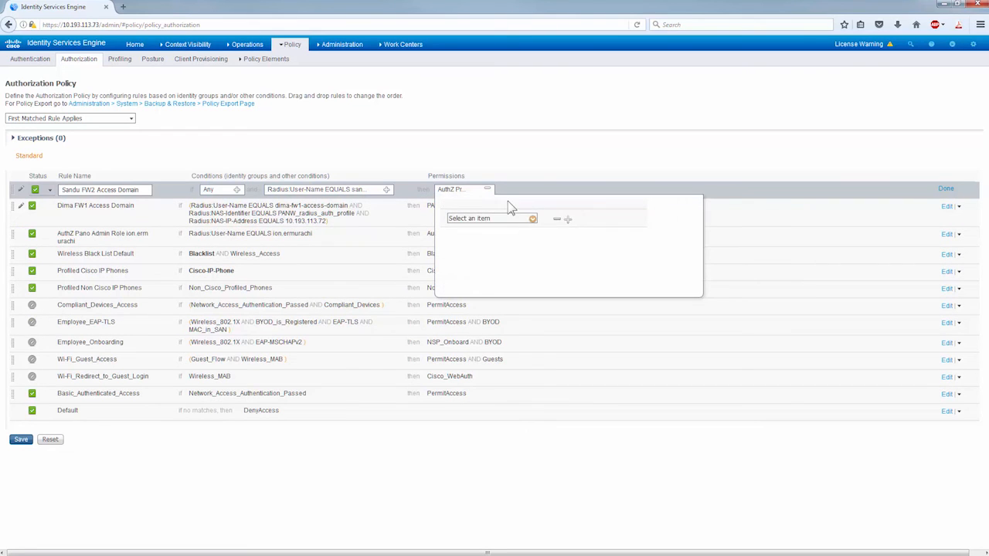
click(533, 220)
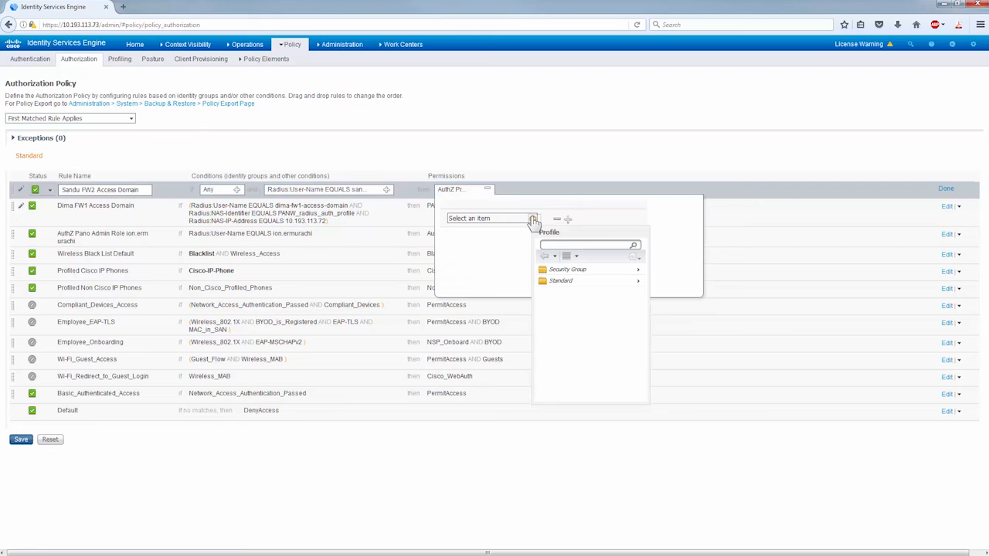
click(638, 283)
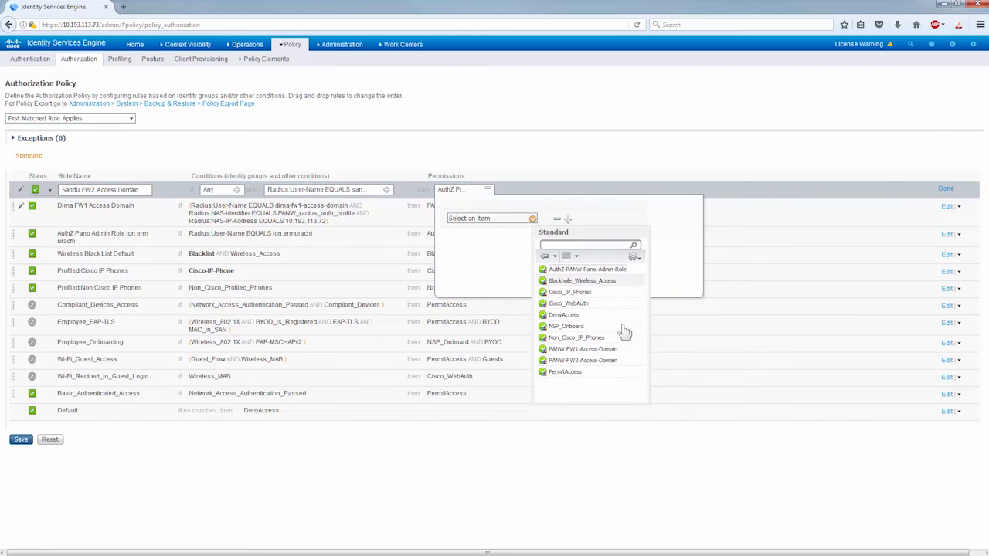
click(600, 362)
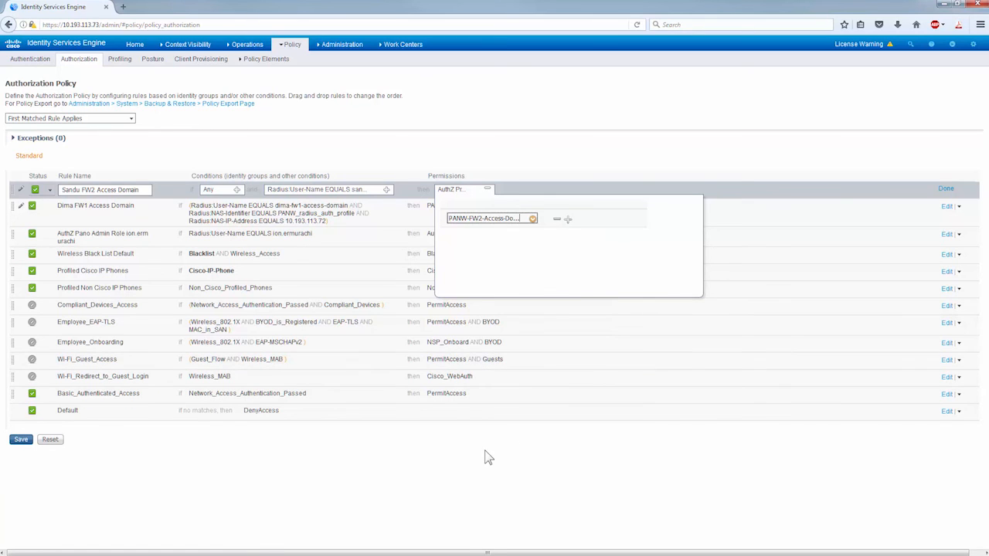
click(523, 472)
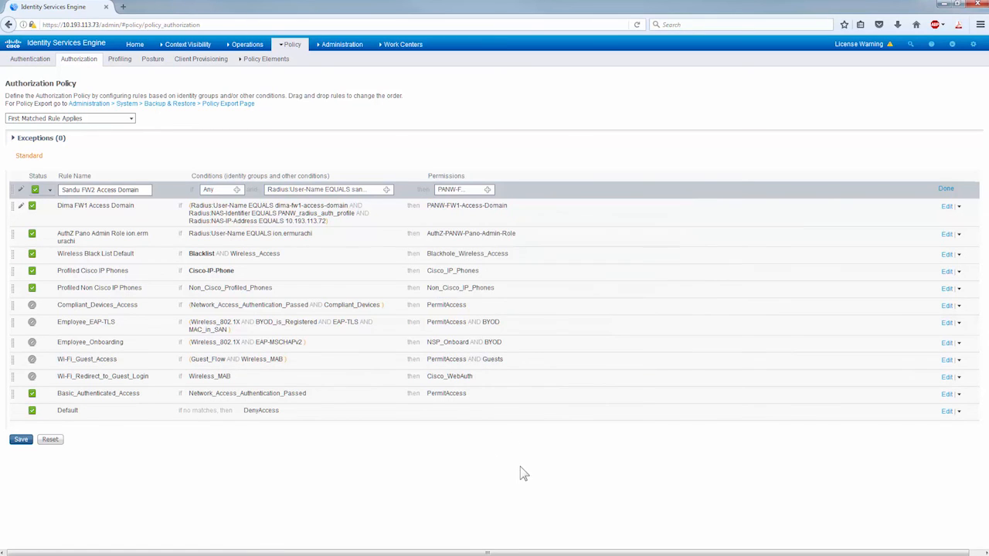
click(21, 439)
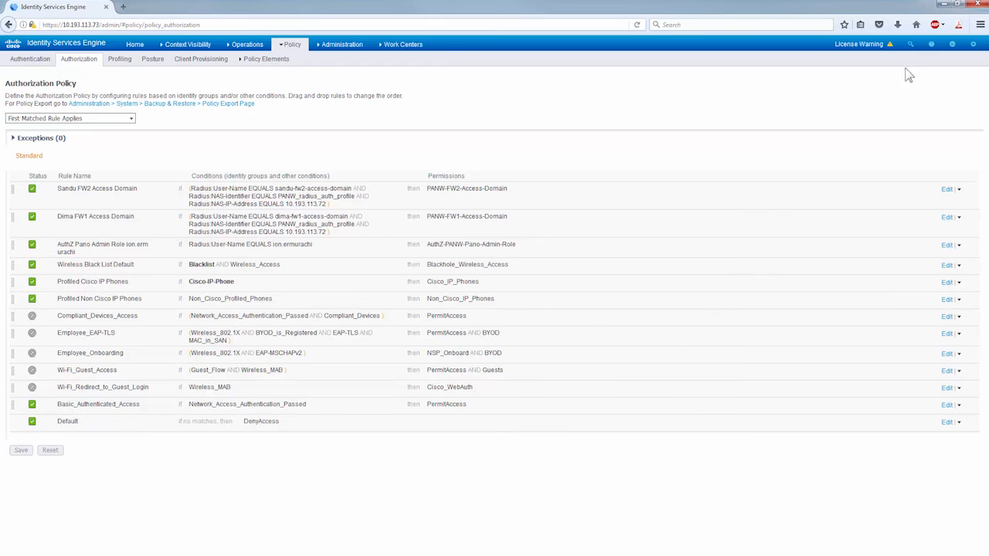
Log in to Panorama as the FW1 and FW2 access-domain administrators in two separate browsers, dismissing both welcome messages
click(944, 5)
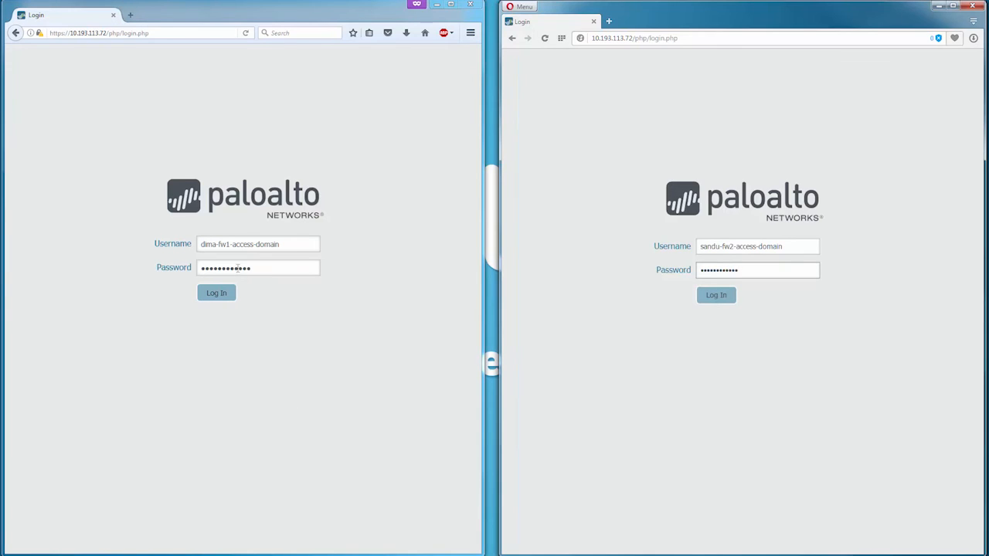
click(221, 293)
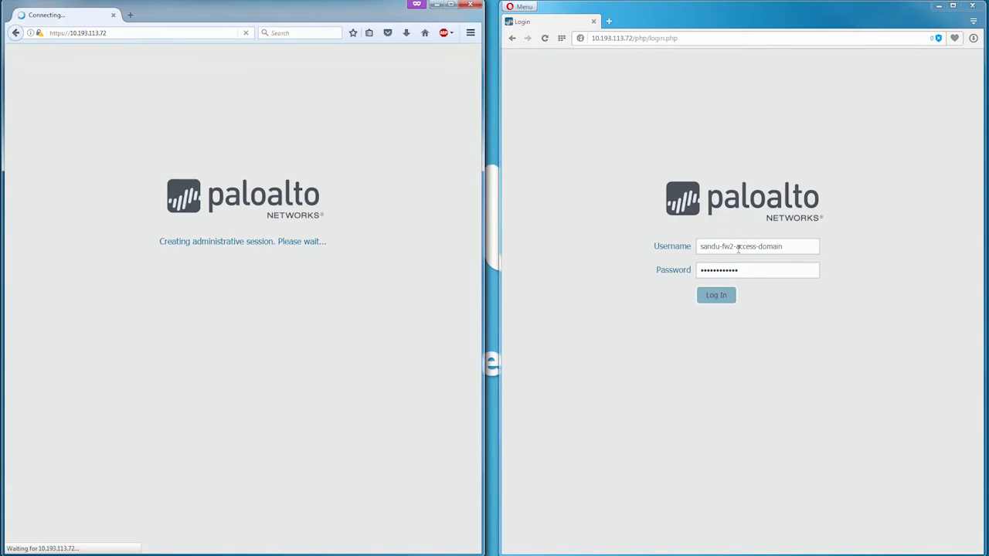
click(719, 295)
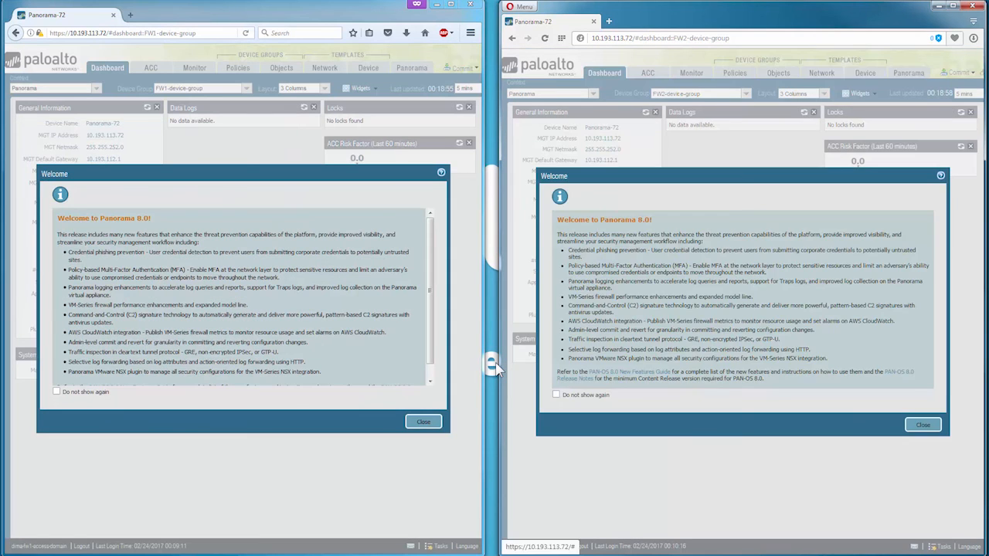
click(423, 422)
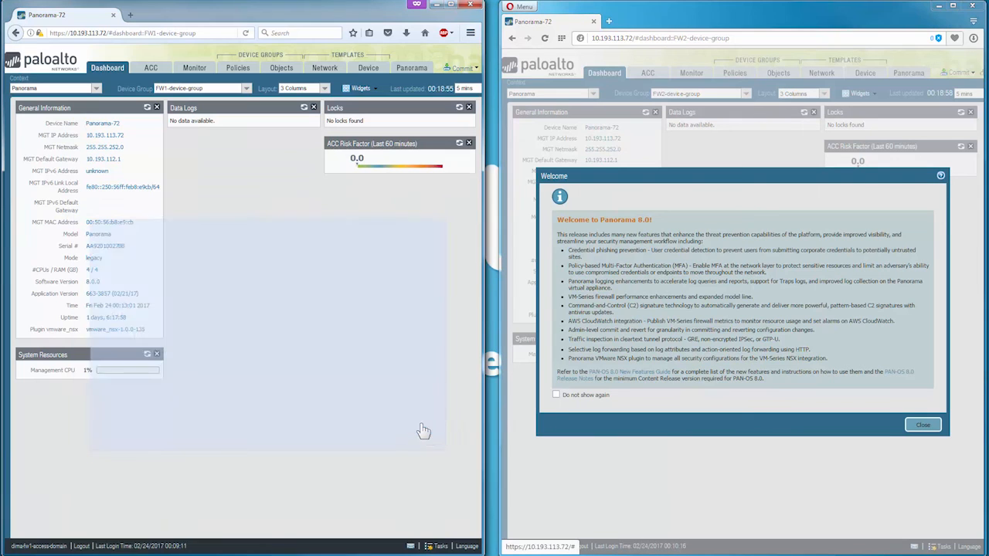
click(923, 425)
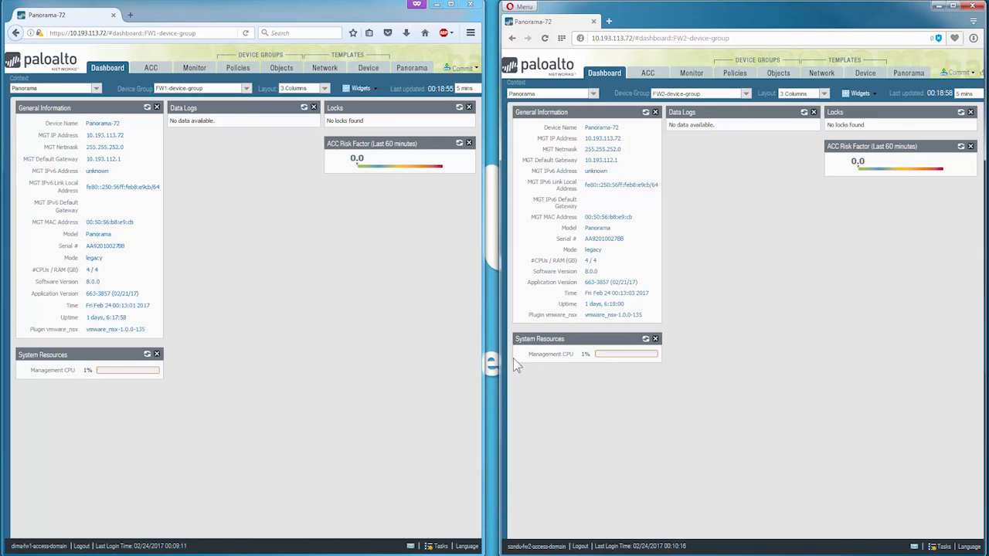
Check the FW1 administrator's selectable device groups for the dashboard, policies and monitoring, and inspect the managed devices in Panorama
click(247, 88)
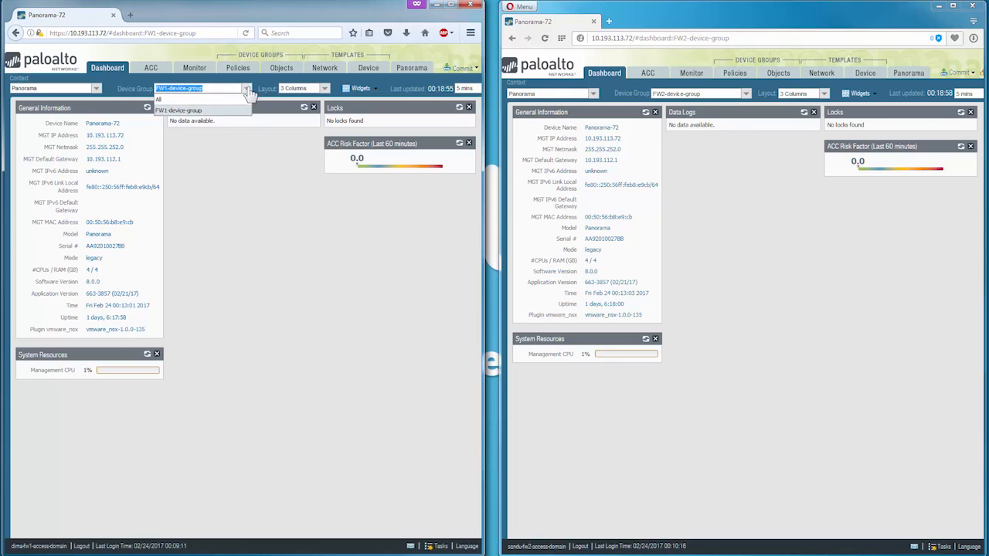
click(197, 112)
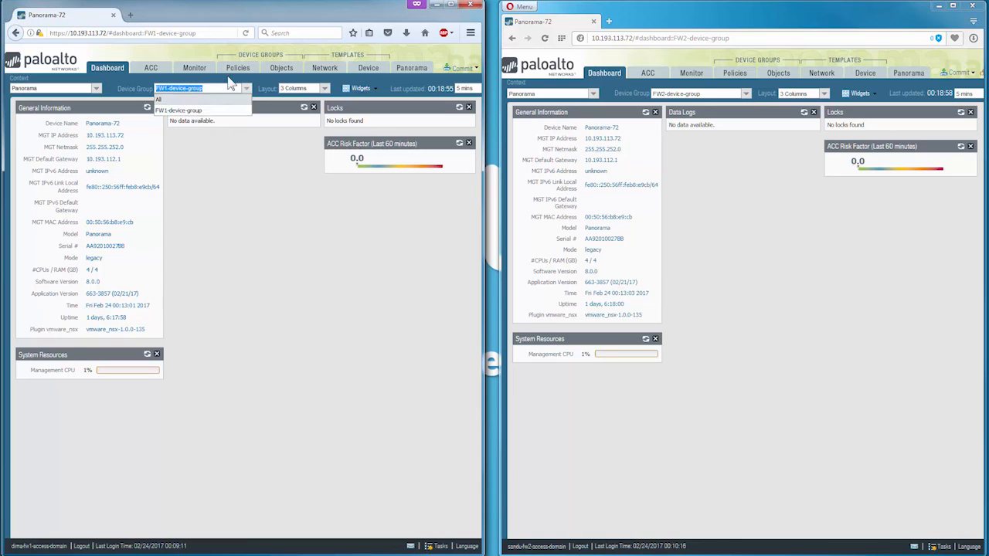
click(240, 72)
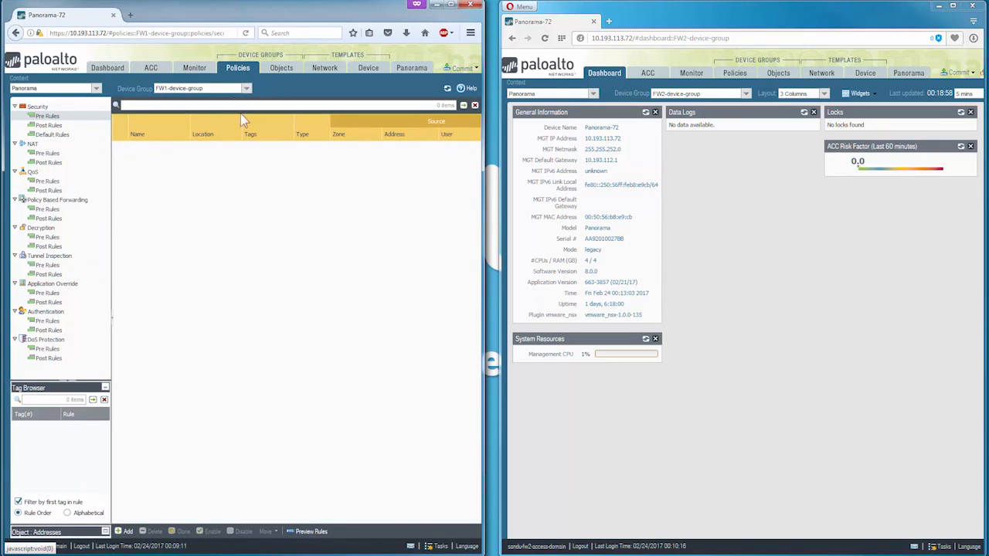
click(245, 88)
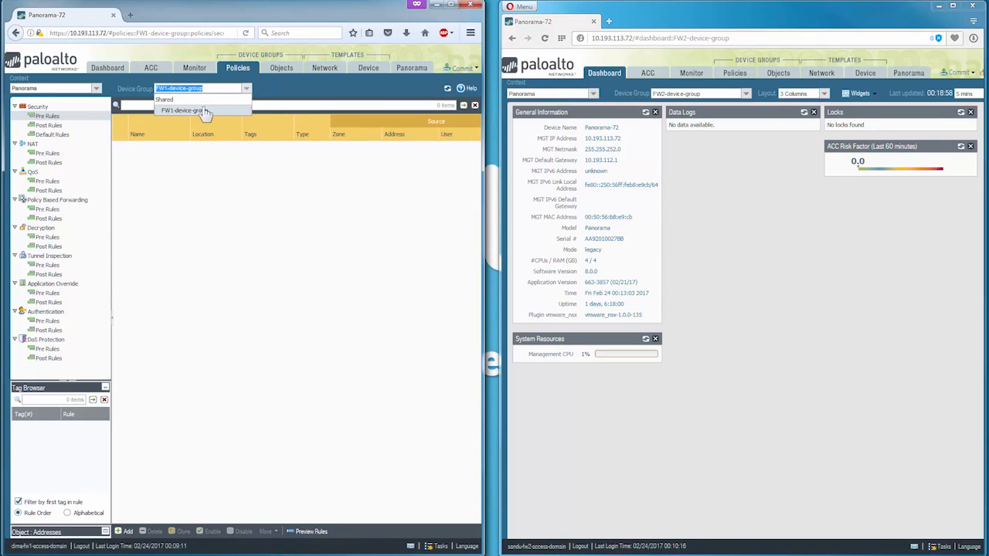
click(199, 72)
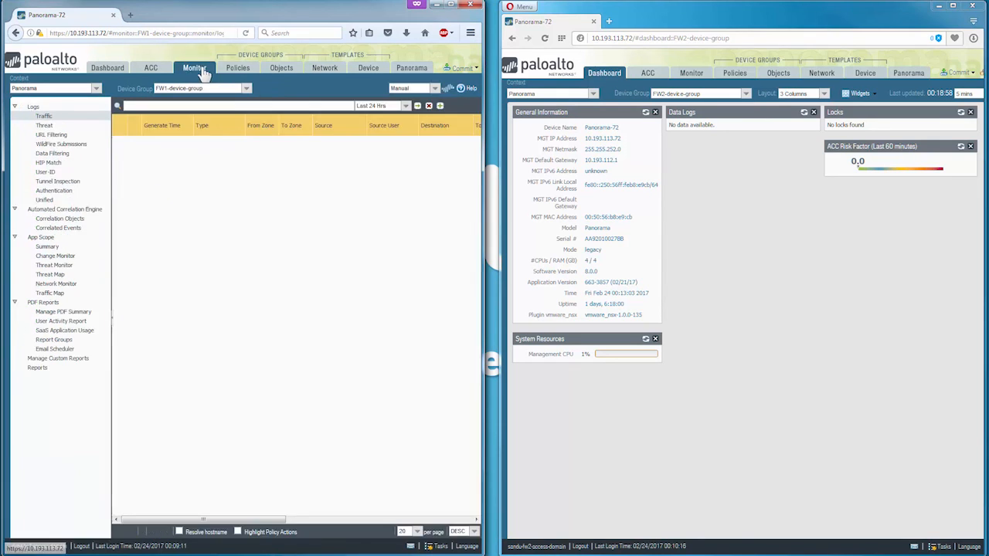
click(245, 89)
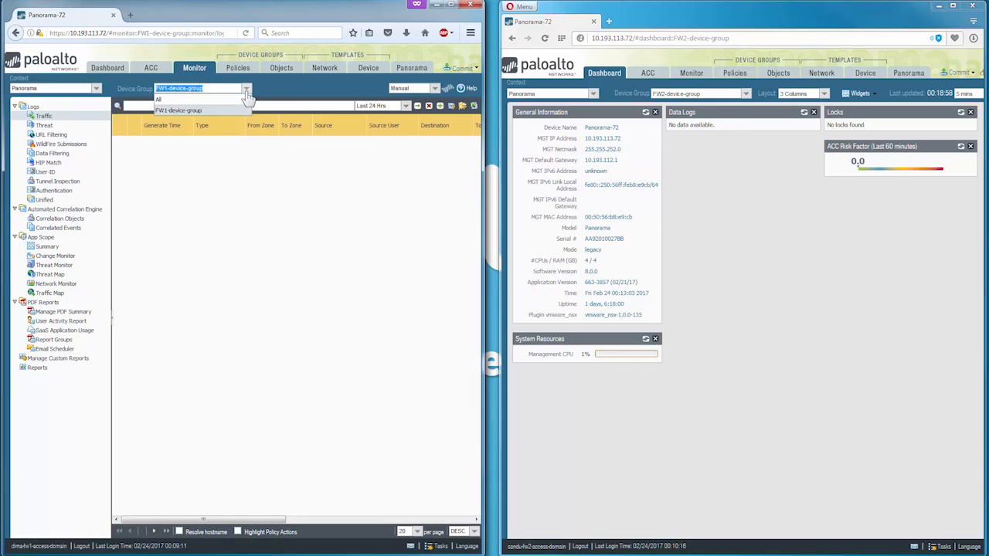
click(414, 68)
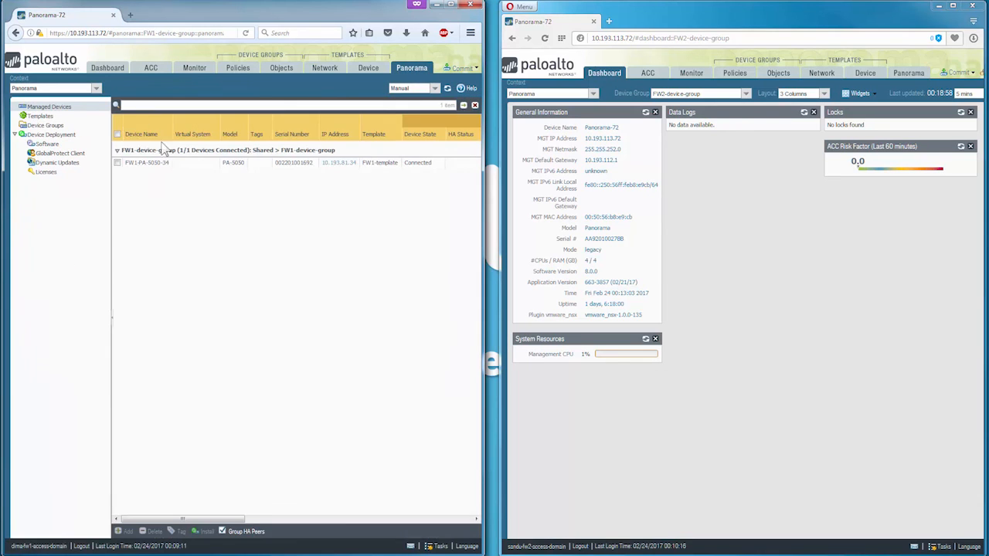
Check the FW2 administrator's selectable device groups on the dashboard and in policies, plus the managed devices, device templates and address objects
click(746, 93)
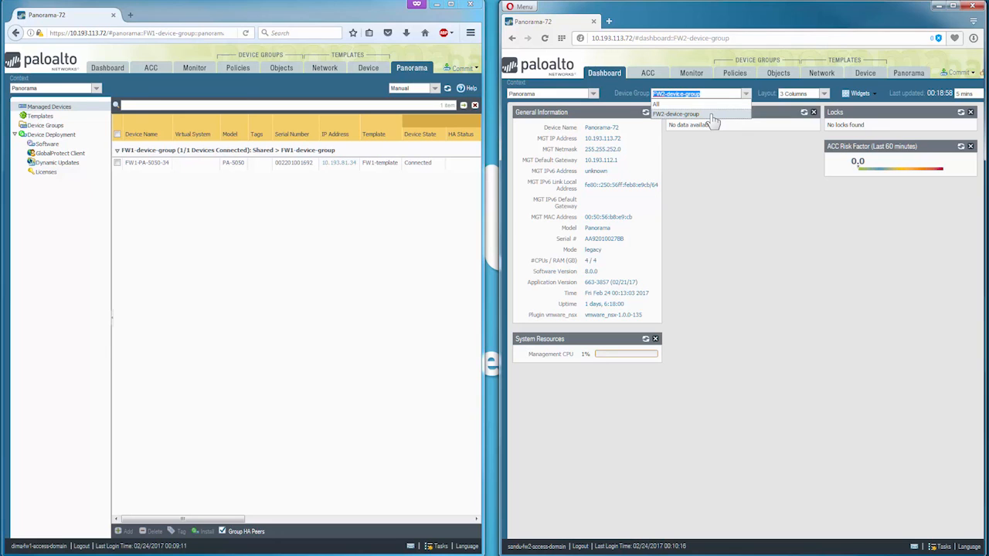
click(905, 74)
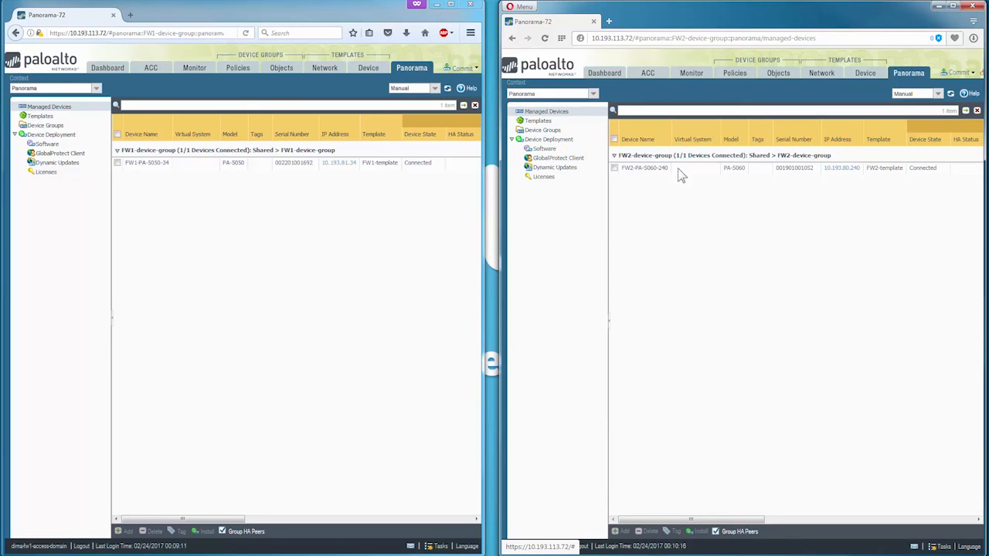
click(862, 76)
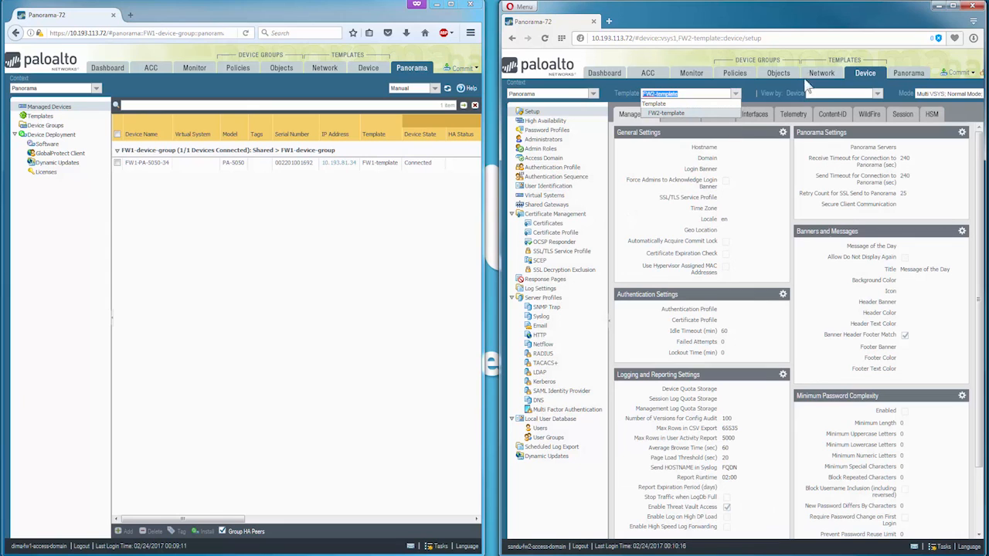
click(771, 76)
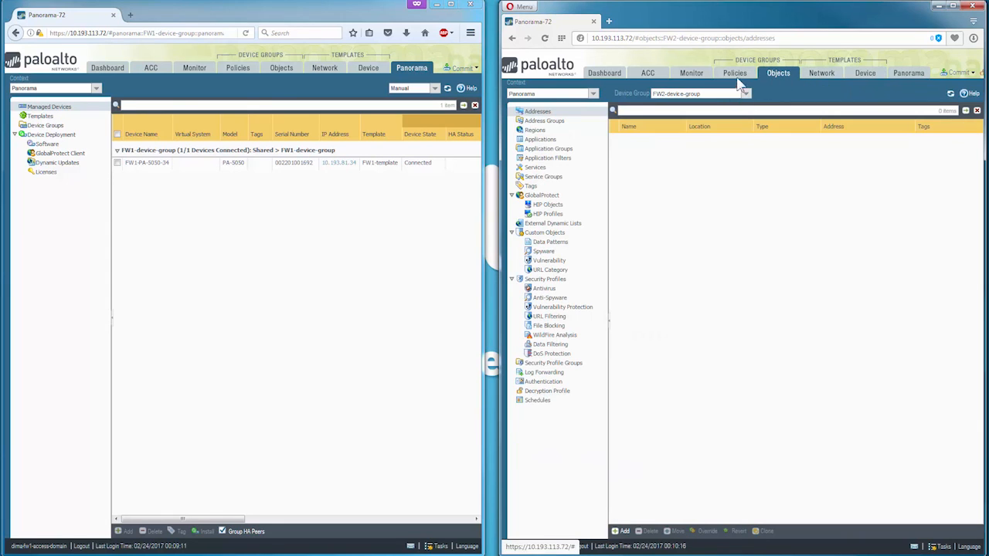
click(735, 72)
click(746, 94)
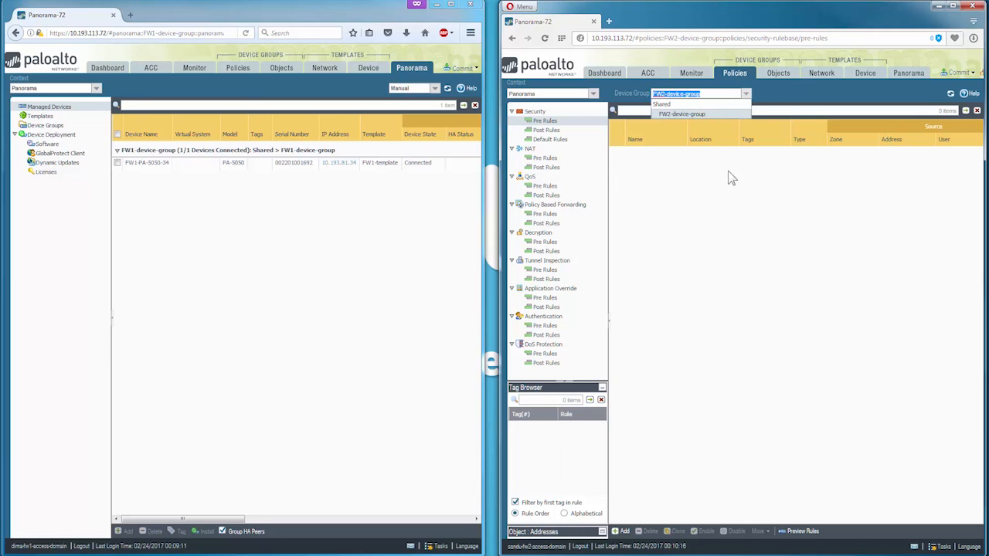
click(753, 291)
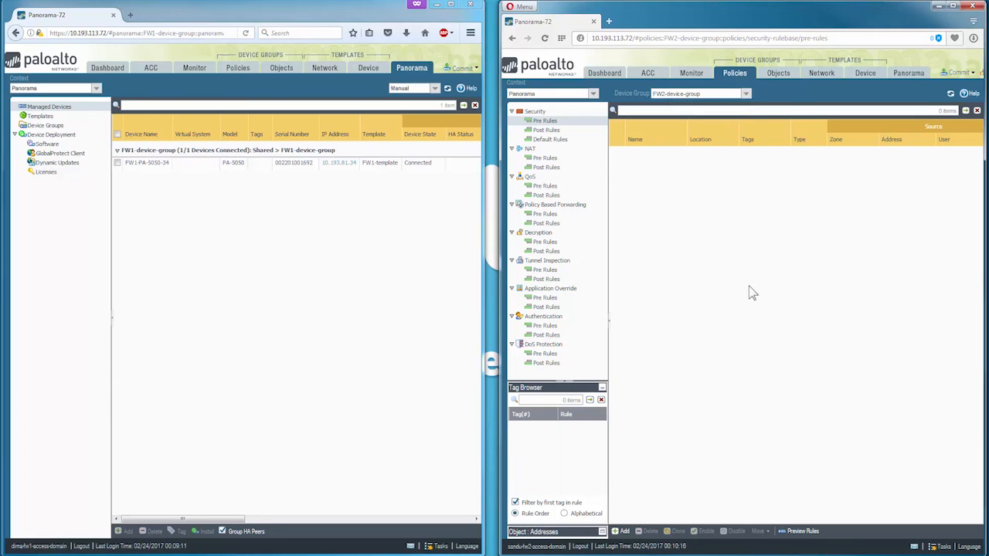
Minimize both restricted administrators' browsers and inspect the latest FW1 and FW2 authentication entries in the main Panorama session's system log
click(937, 6)
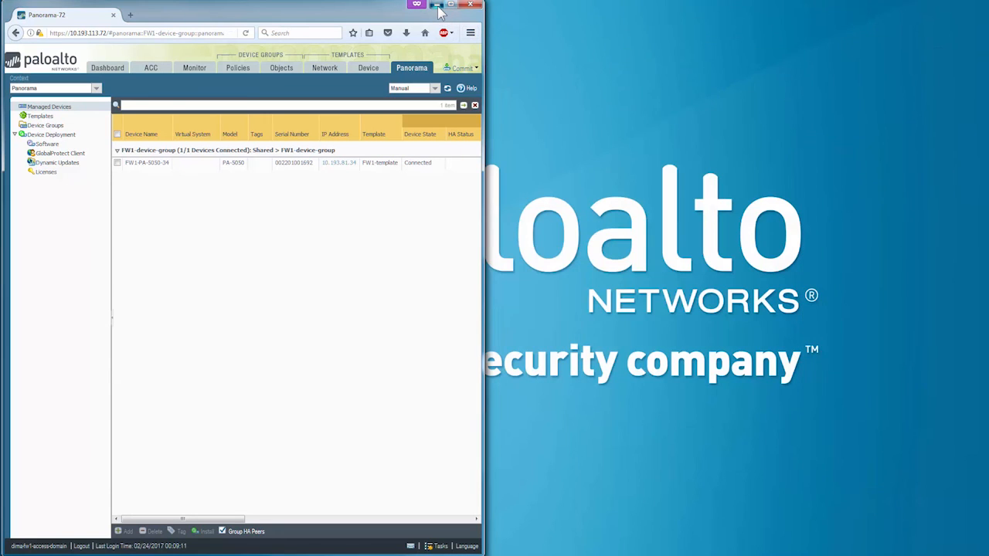
click(436, 6)
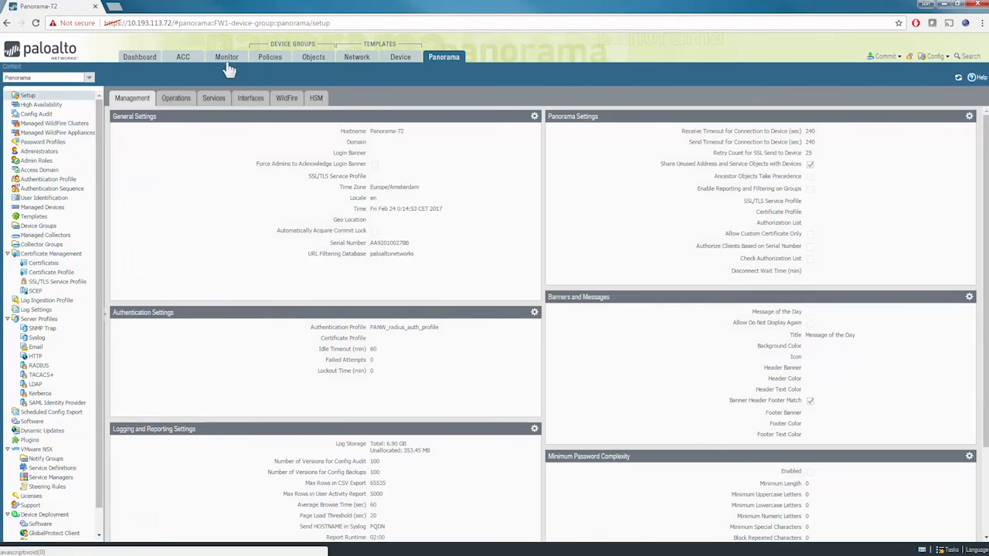
click(226, 57)
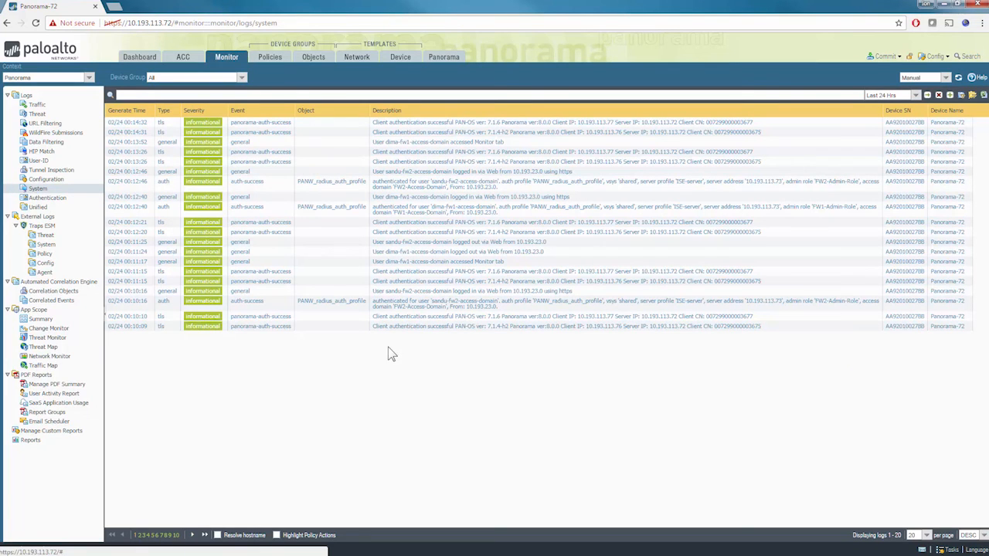
click(277, 211)
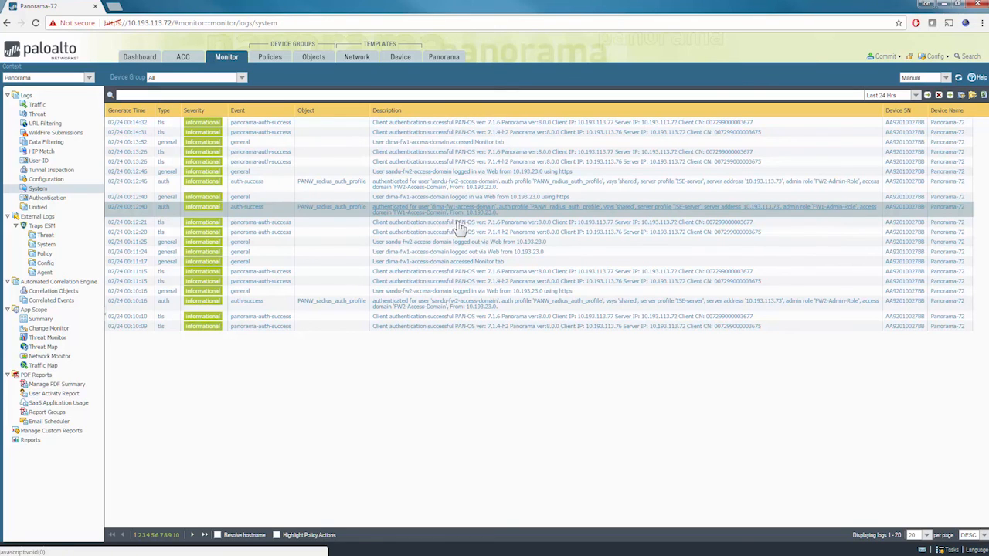
click(283, 188)
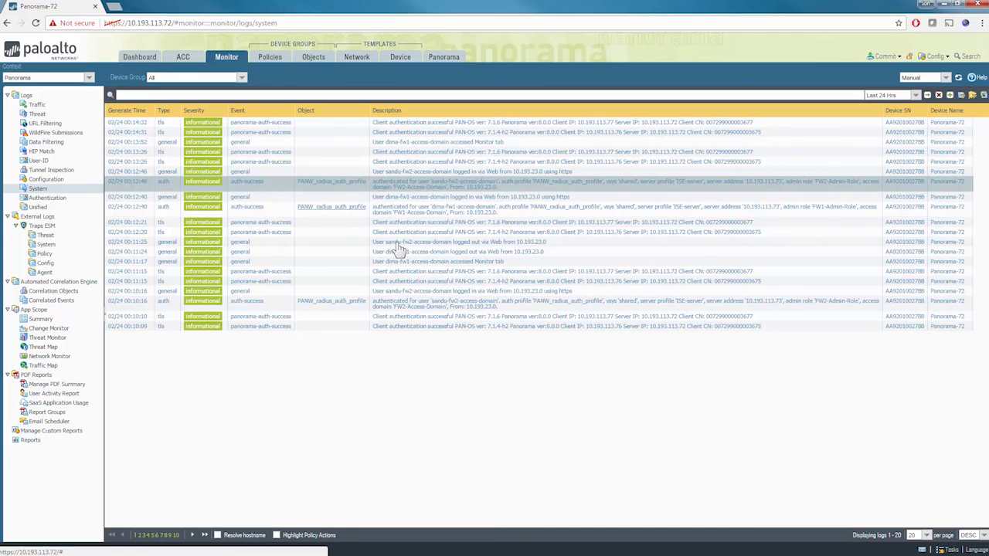
Switch to Cisco ISE and open the details of the FW2 administrator's latest authentication from the RADIUS live logs
click(944, 6)
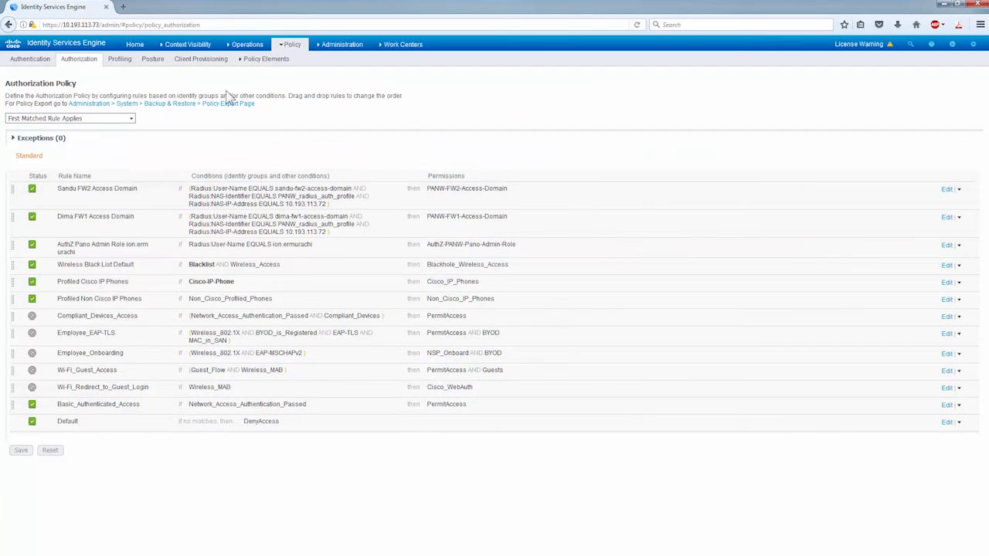
click(241, 46)
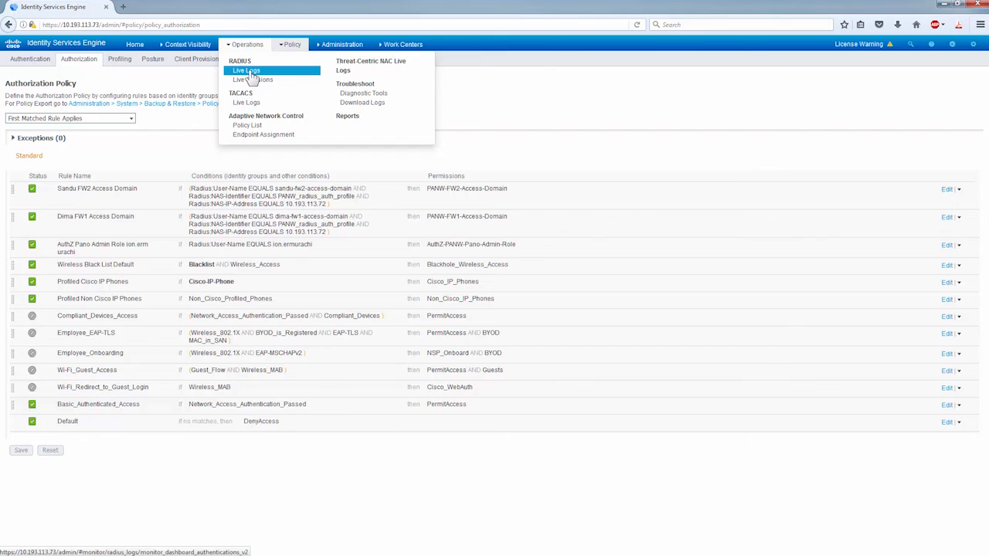
click(247, 71)
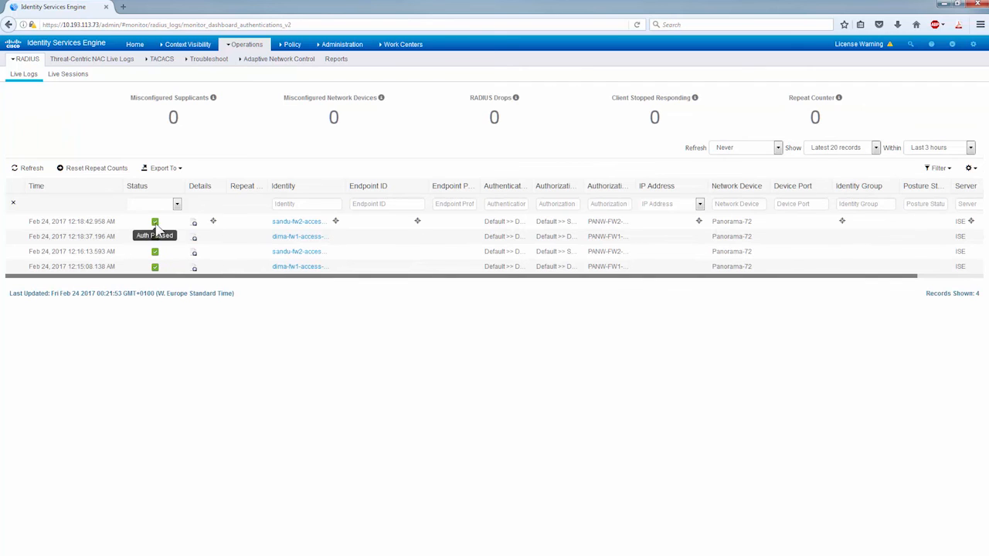
click(194, 224)
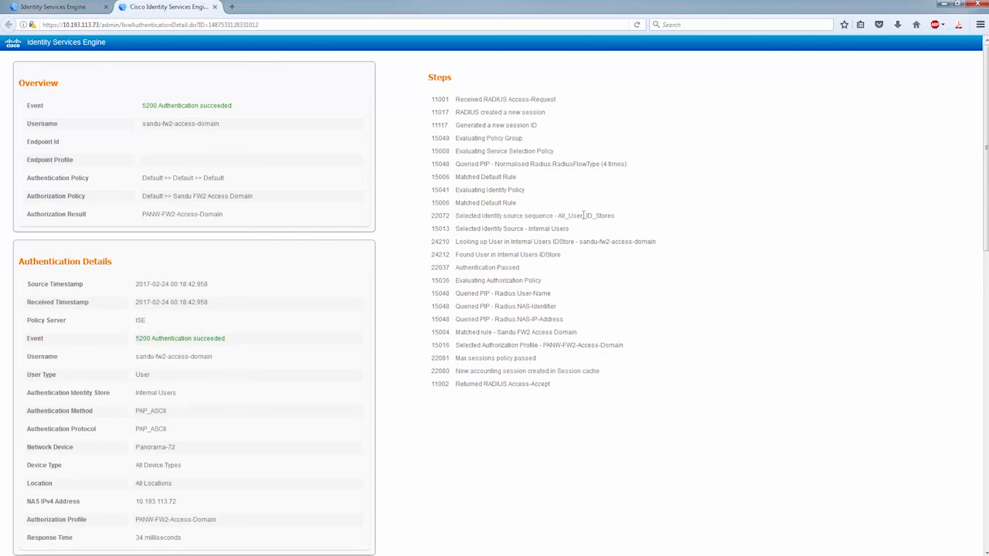
Examine the authentication steps for the identity source sequence, user lookup, matched rule, selected authorization profile and returned RADIUS response
drag(616, 216, 561, 216)
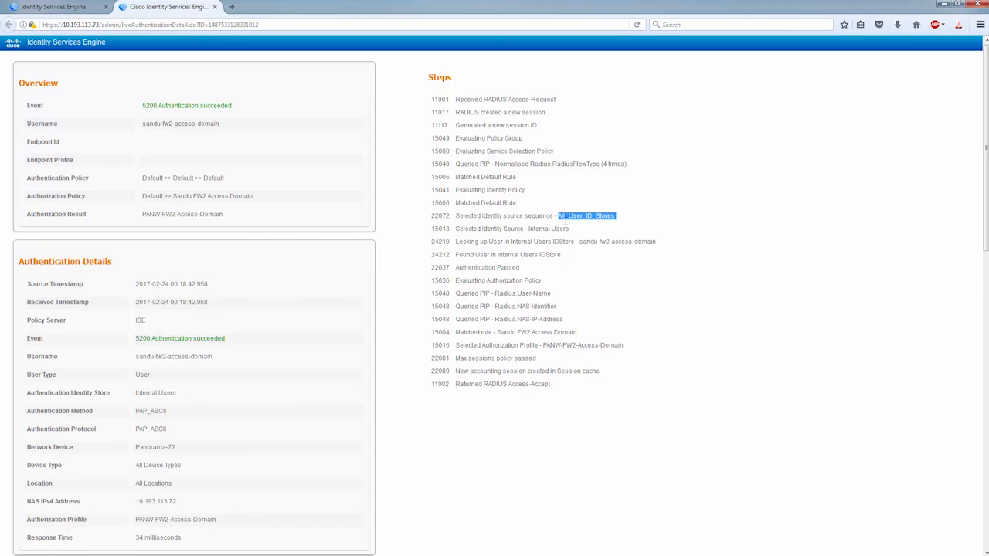
drag(672, 243, 595, 243)
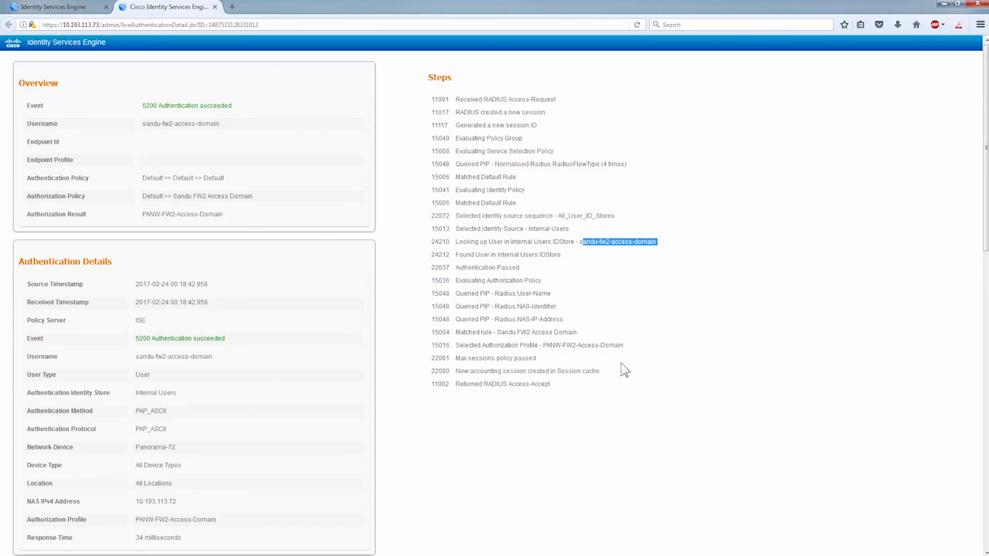
drag(578, 333, 499, 333)
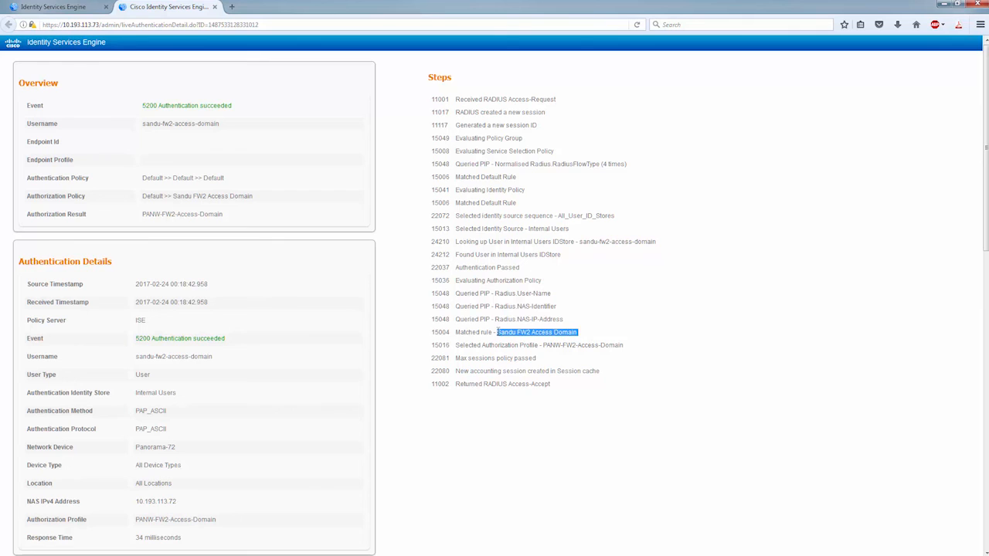
click(628, 351)
drag(625, 346, 550, 344)
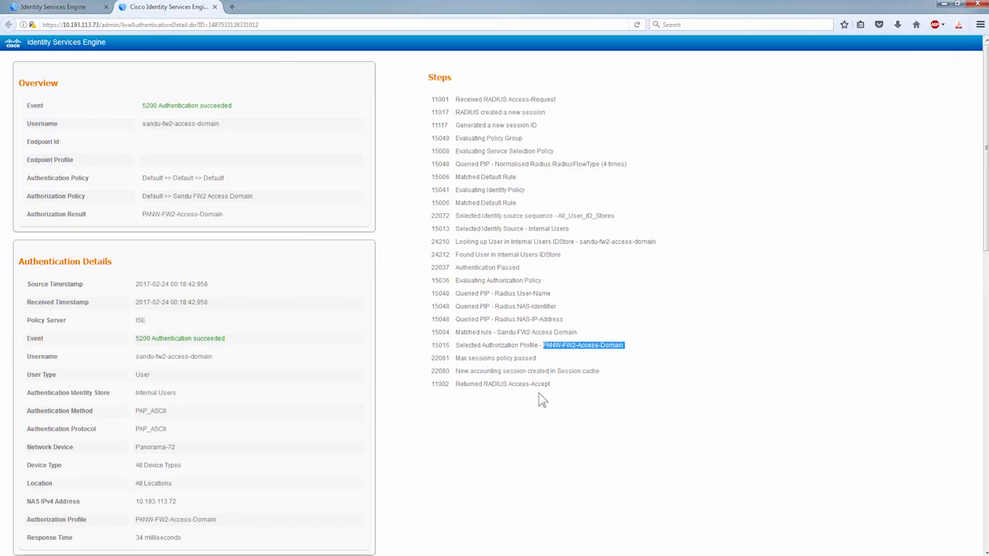
drag(550, 387, 462, 388)
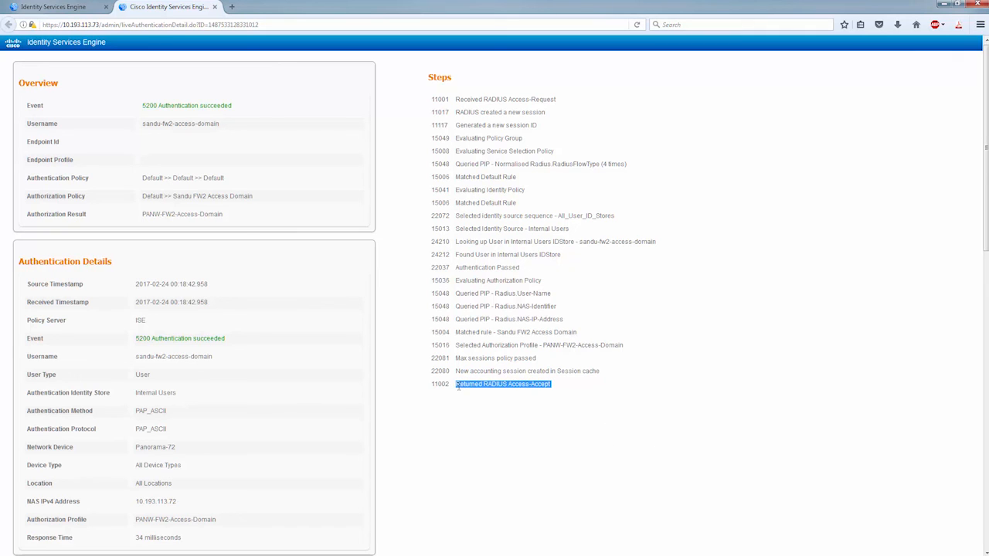